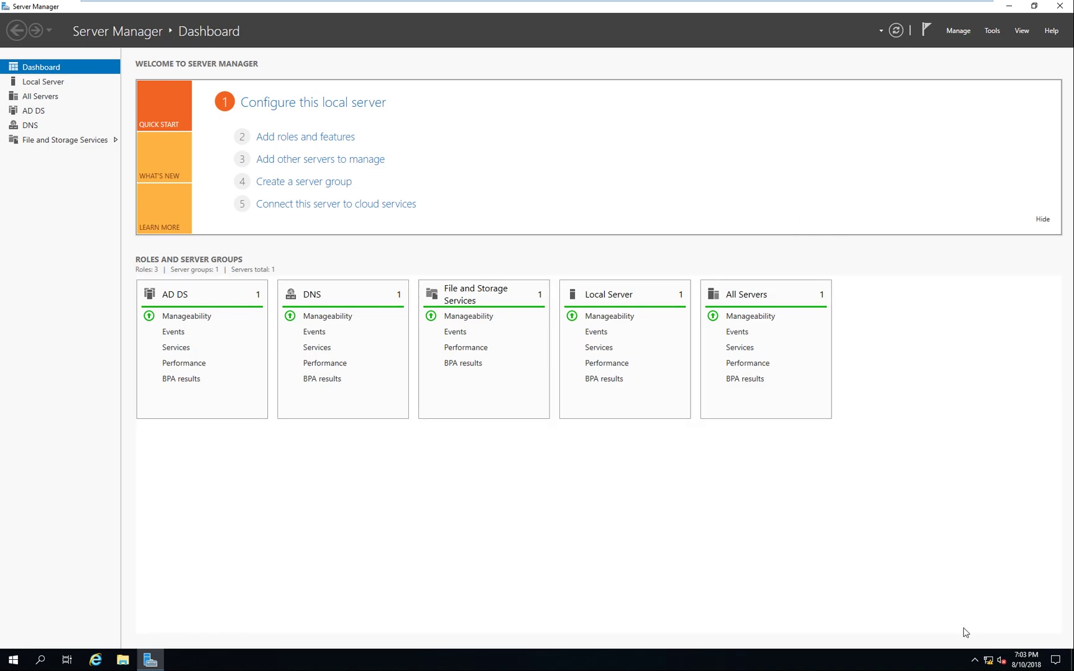
Open the IPv4 properties of the Ethernet0 adapter from Network & Internet settings
{"action": "right_click", "coordinate": [989, 660]}
{"action": "left_click", "coordinate": [980, 647]}
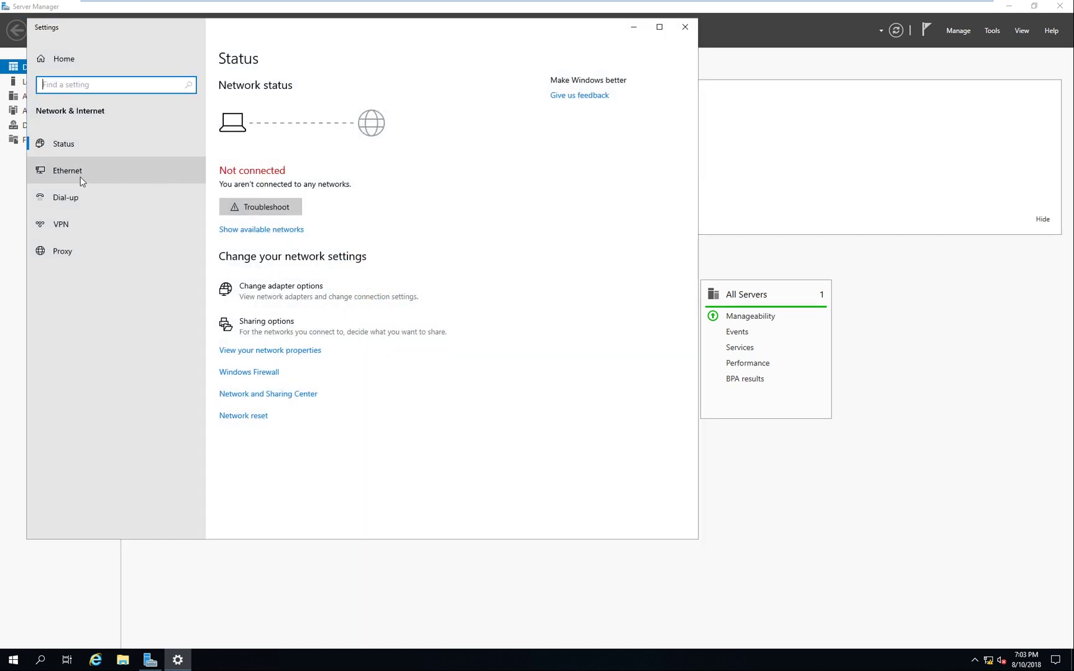
{"action": "left_click", "coordinate": [75, 172]}
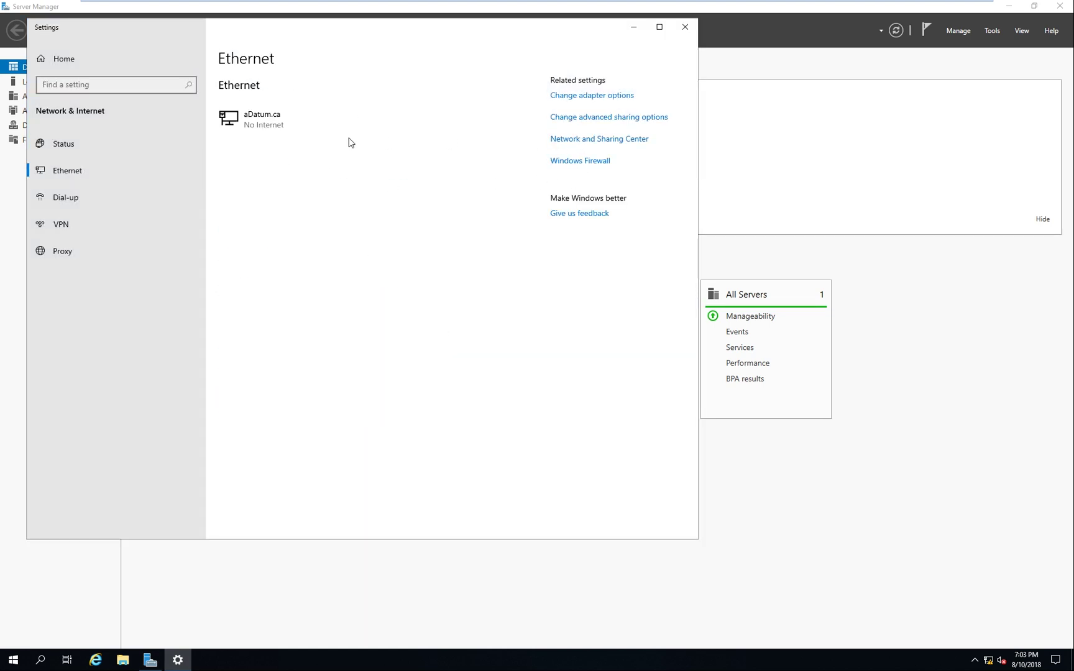
{"action": "left_click", "coordinate": [292, 220]}
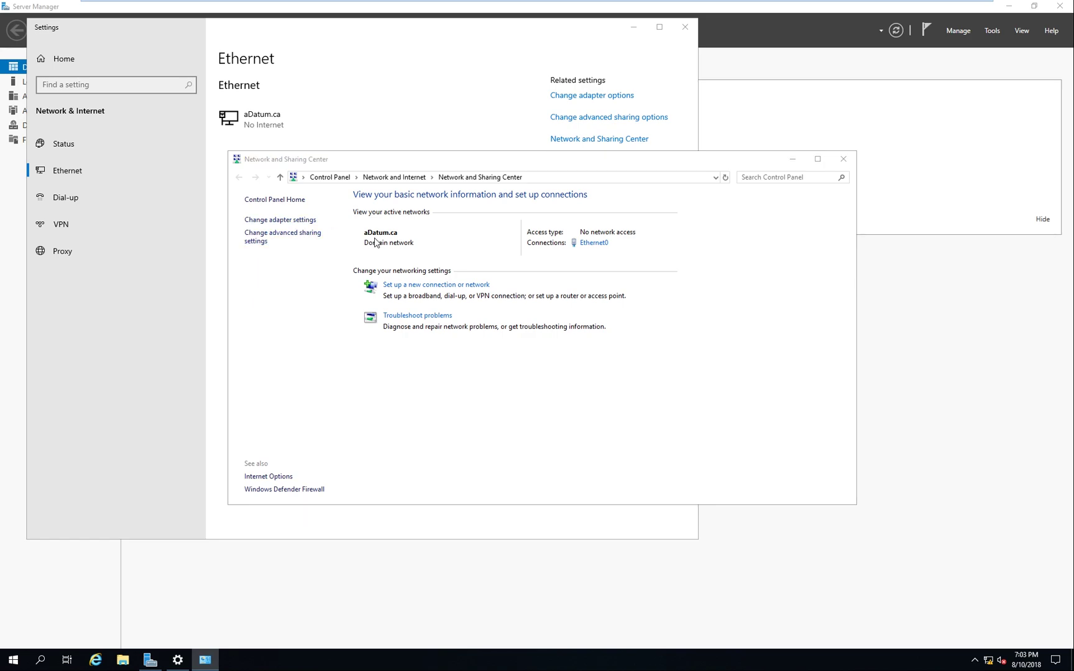
{"action": "right_click", "coordinate": [299, 230]}
{"action": "left_click", "coordinate": [349, 337]}
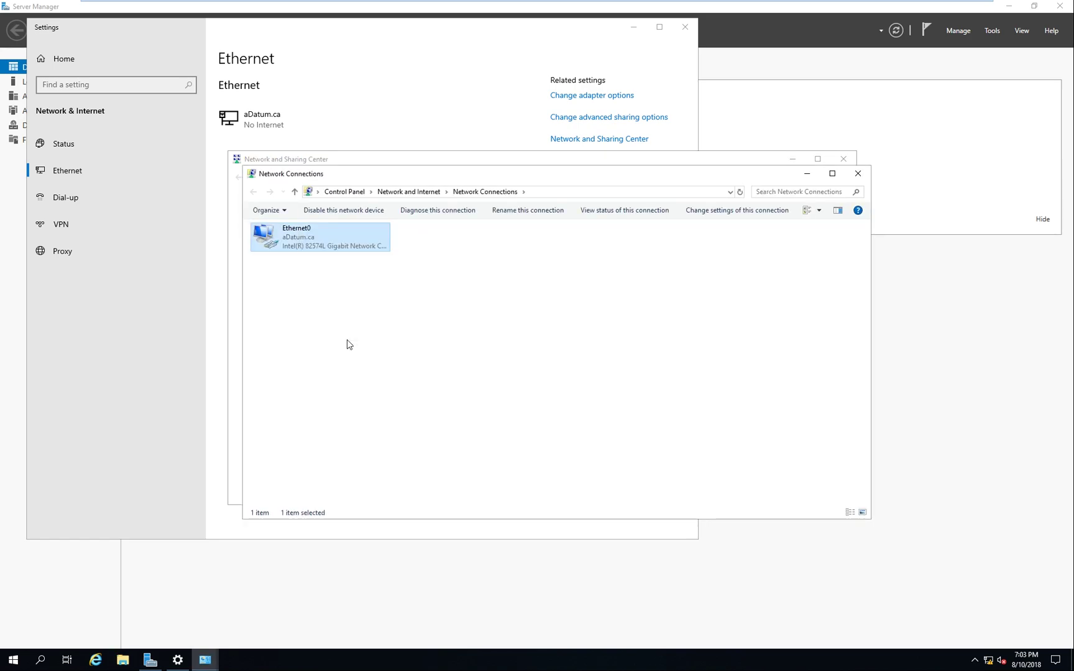
{"action": "left_click", "coordinate": [373, 339]}
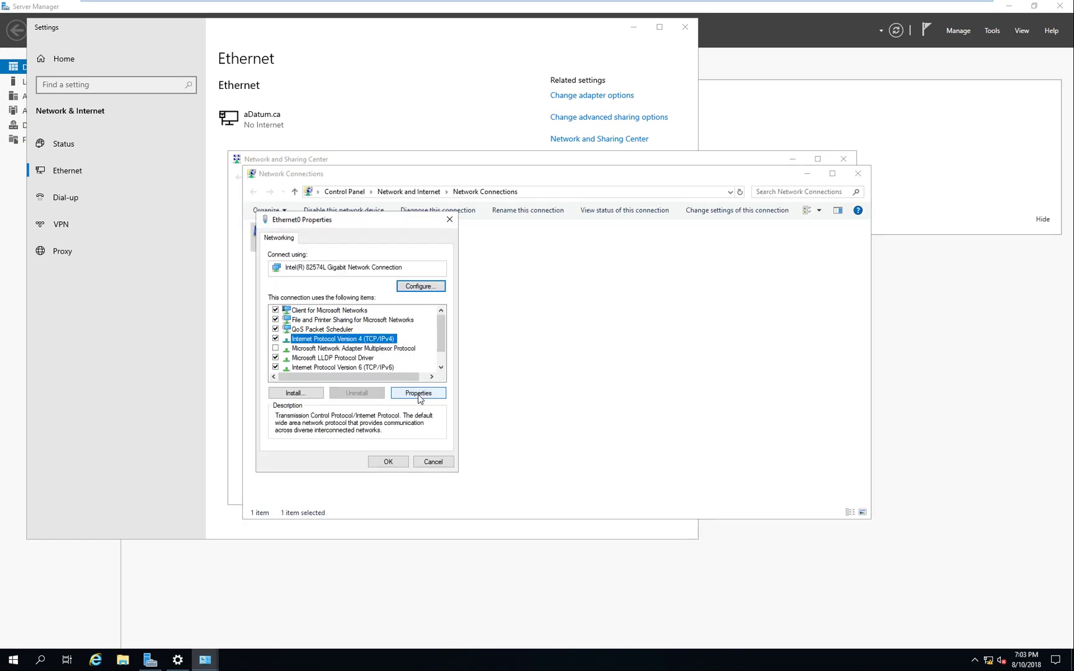
{"action": "left_click", "coordinate": [419, 393]}
Switch Ethernet0's IPv4 to a manual IP address, clearing the 127.0.0.1 DNS entry
{"action": "left_click_drag", "start_coordinate": [412, 274], "coordinate": [534, 279]}
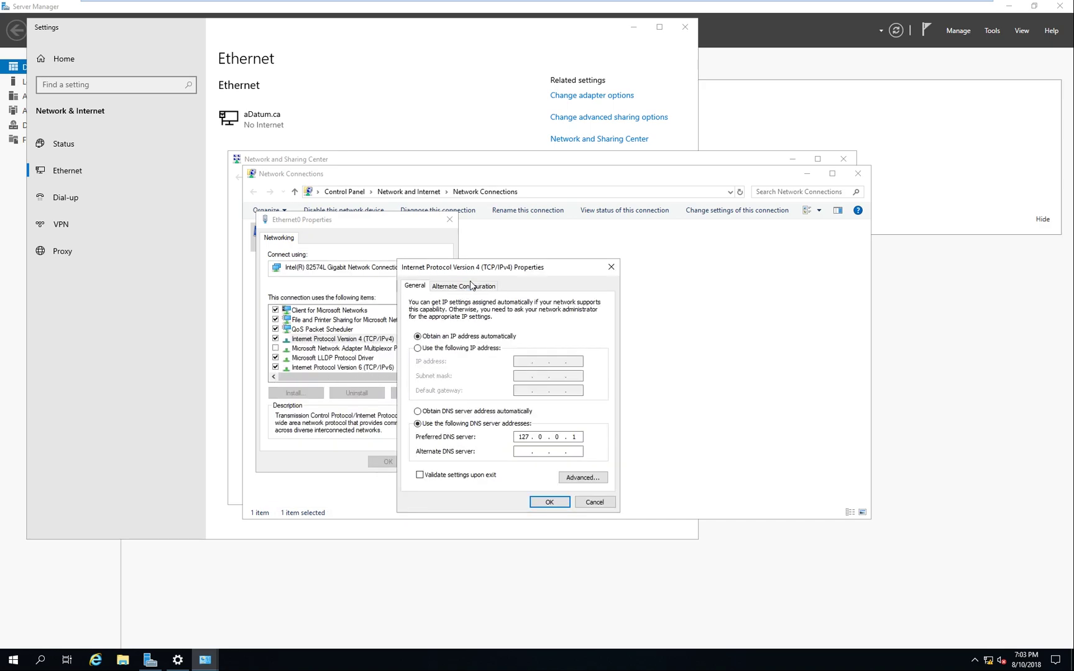
{"action": "left_click_drag", "start_coordinate": [477, 274], "coordinate": [561, 258]}
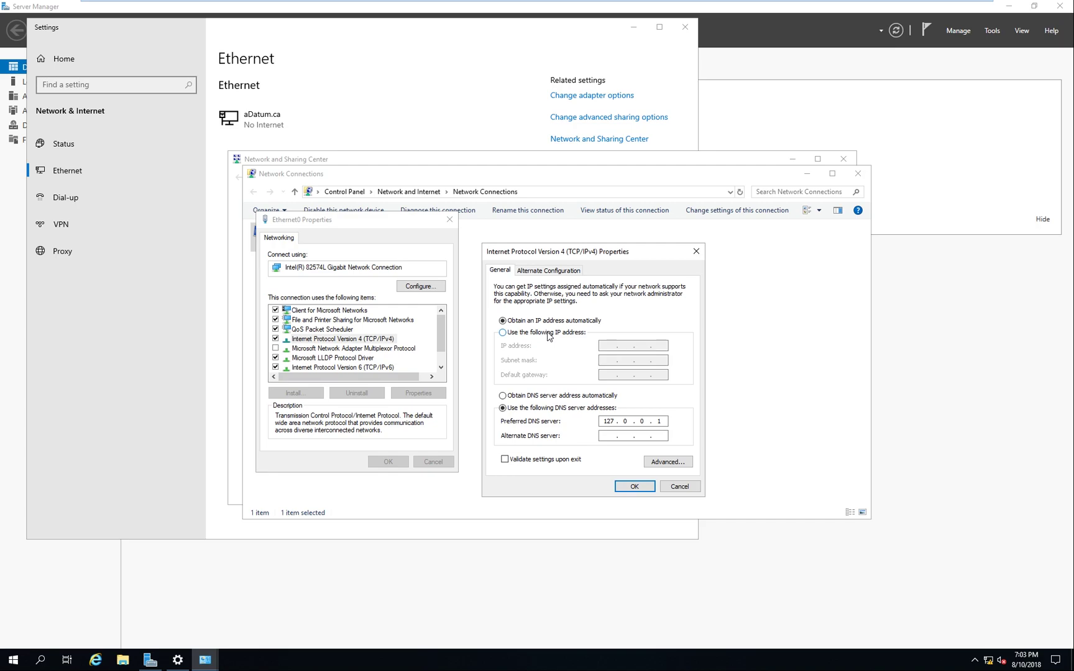
{"action": "left_click", "coordinate": [548, 333]}
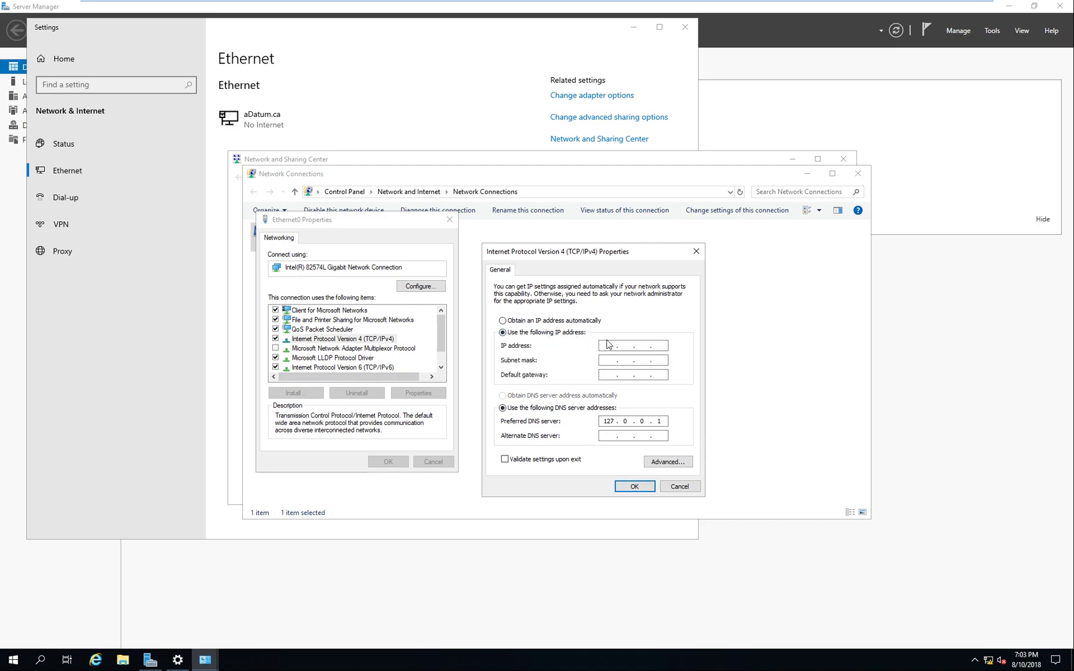
{"action": "left_click", "coordinate": [517, 322]}
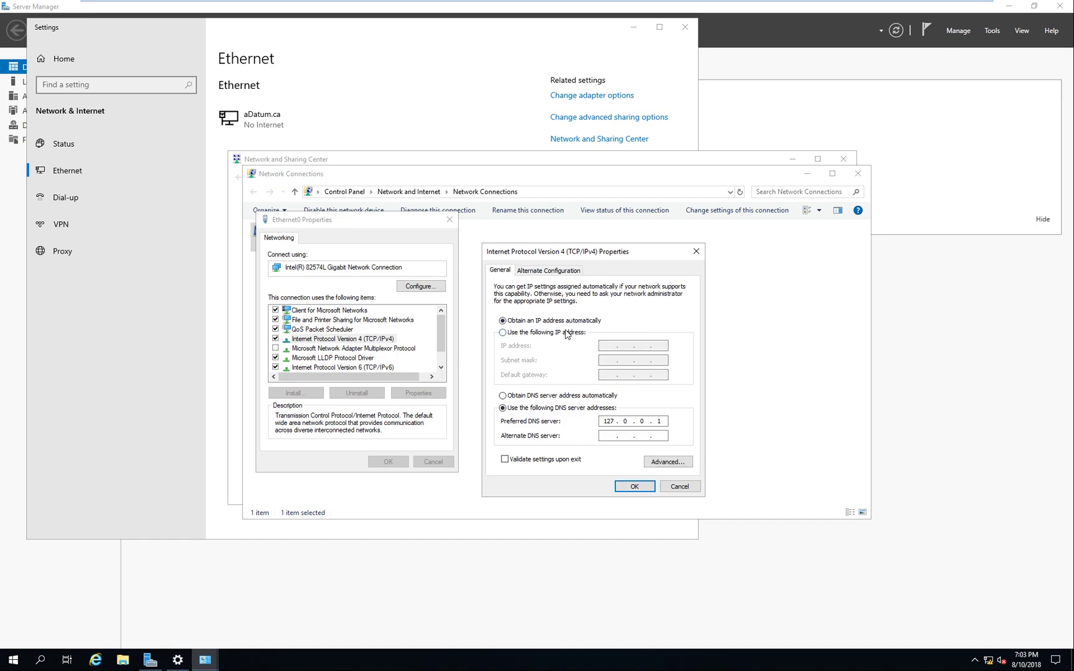
{"action": "left_click", "coordinate": [554, 396]}
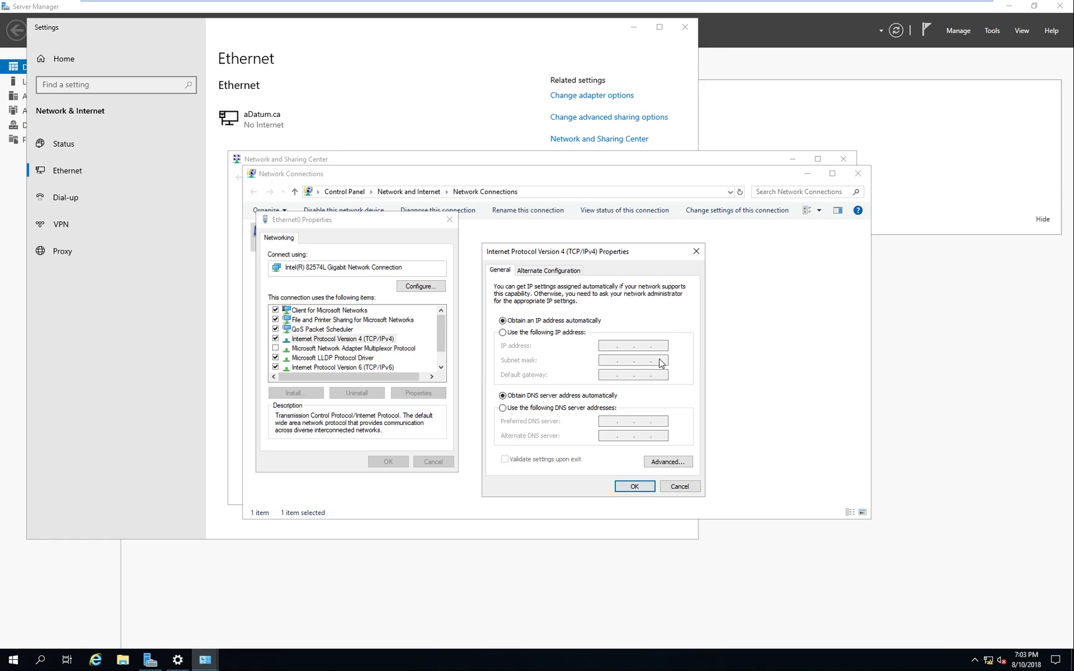
{"action": "left_click", "coordinate": [548, 335]}
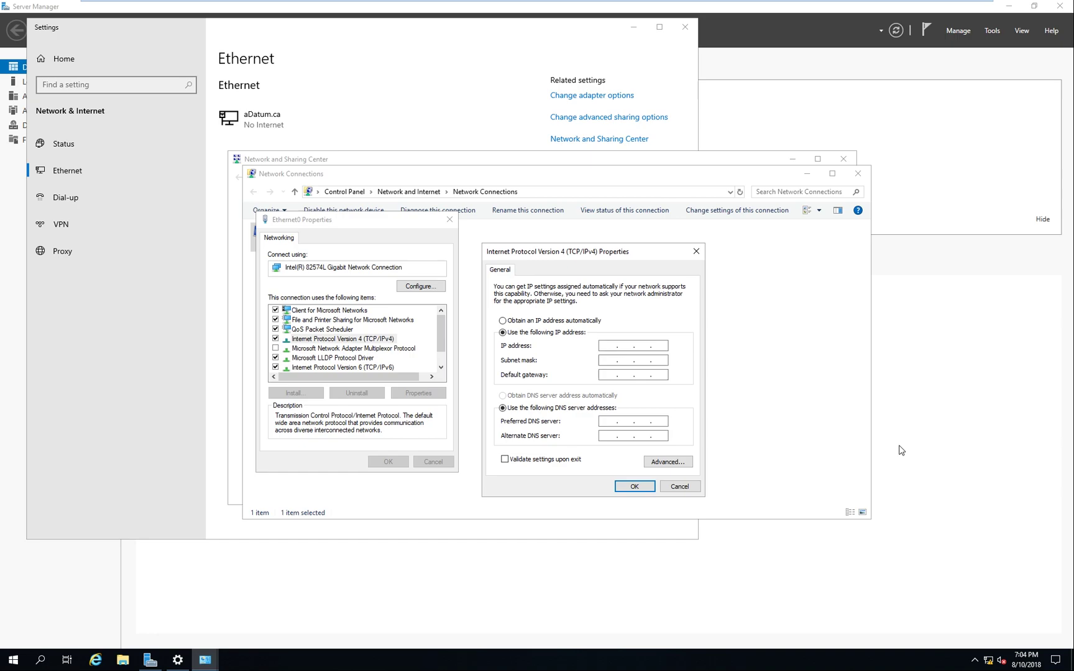
{"action": "left_click", "coordinate": [555, 321]}
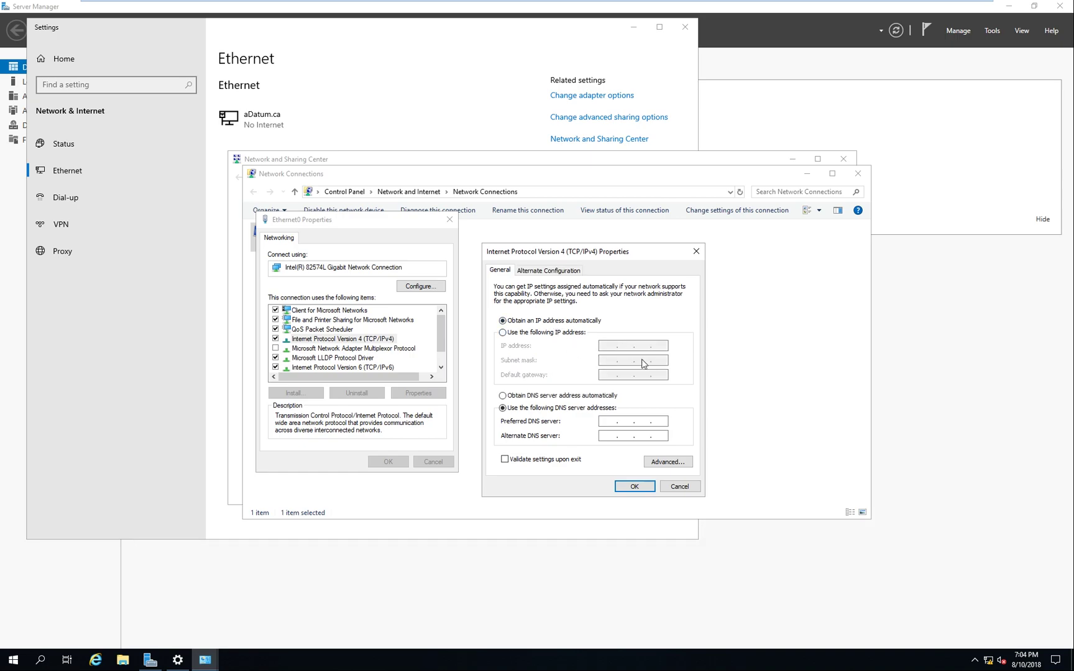
{"action": "left_click", "coordinate": [578, 333]}
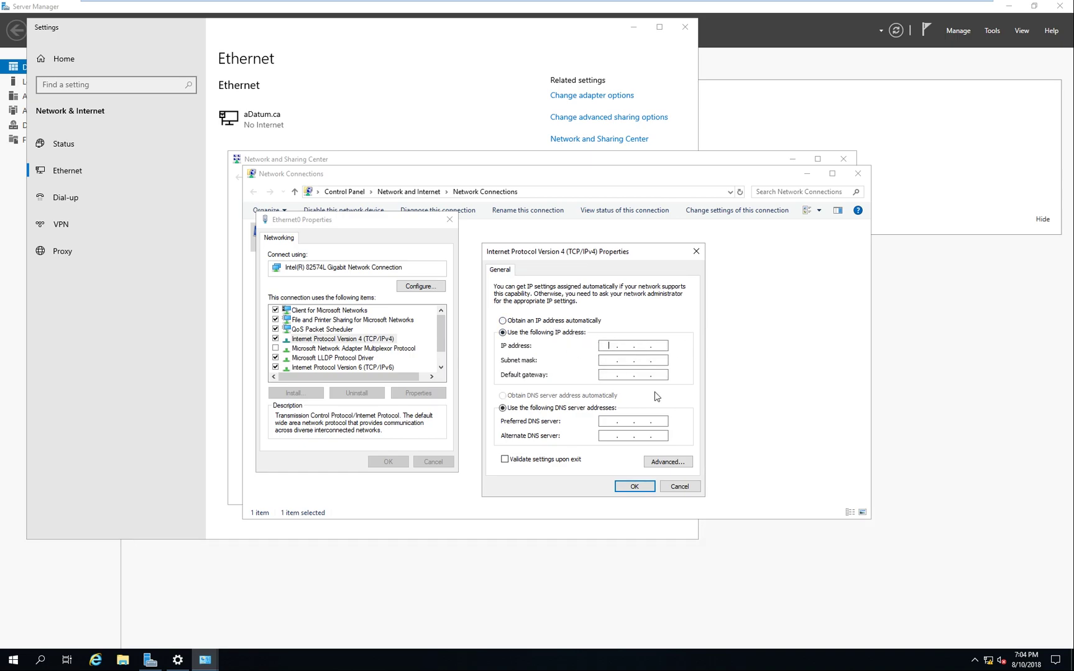
{"action": "left_click", "coordinate": [568, 323]}
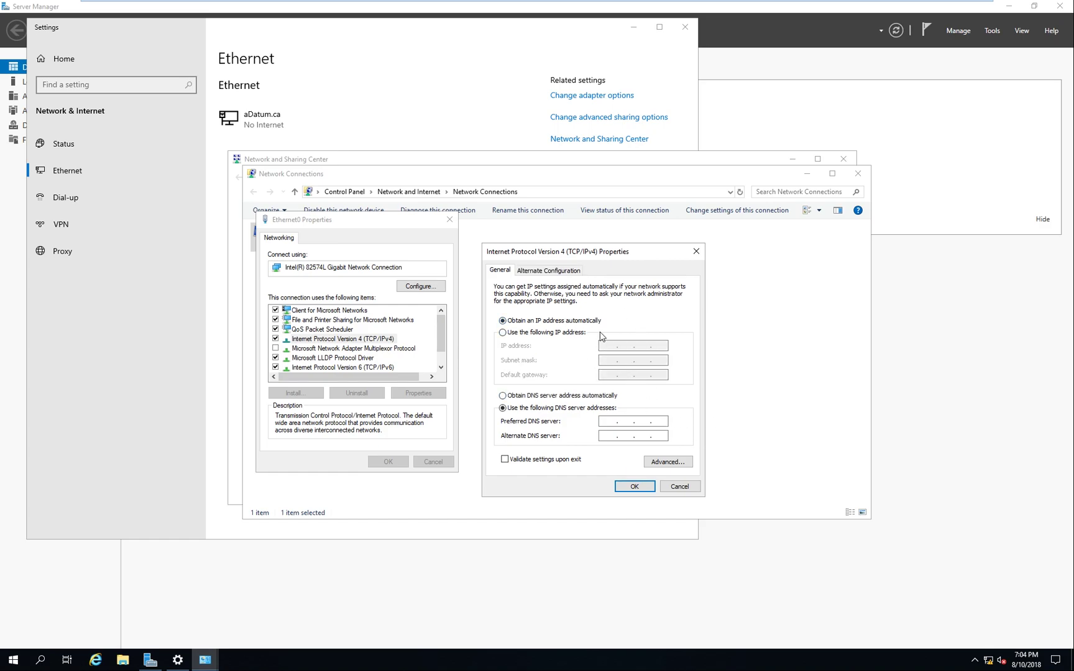
{"action": "left_click", "coordinate": [548, 337]}
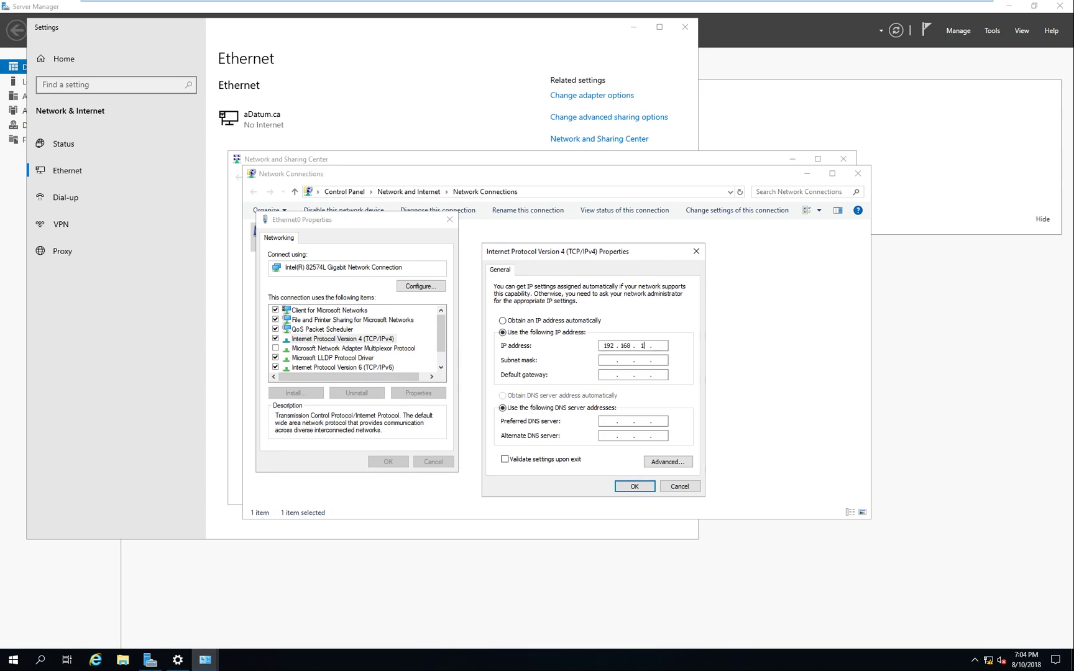
Apply static IP 192.168.1.200 with subnet mask 255.255.255.0 to Ethernet0
{"action": "type", "text": "192 . 168 . 1 . 200"}
{"action": "key", "text": "Tab"}
{"action": "key", "text": "Tab"}
{"action": "key", "text": "Tab"}
{"action": "key", "text": "Tab"}
{"action": "key", "text": "Return"}
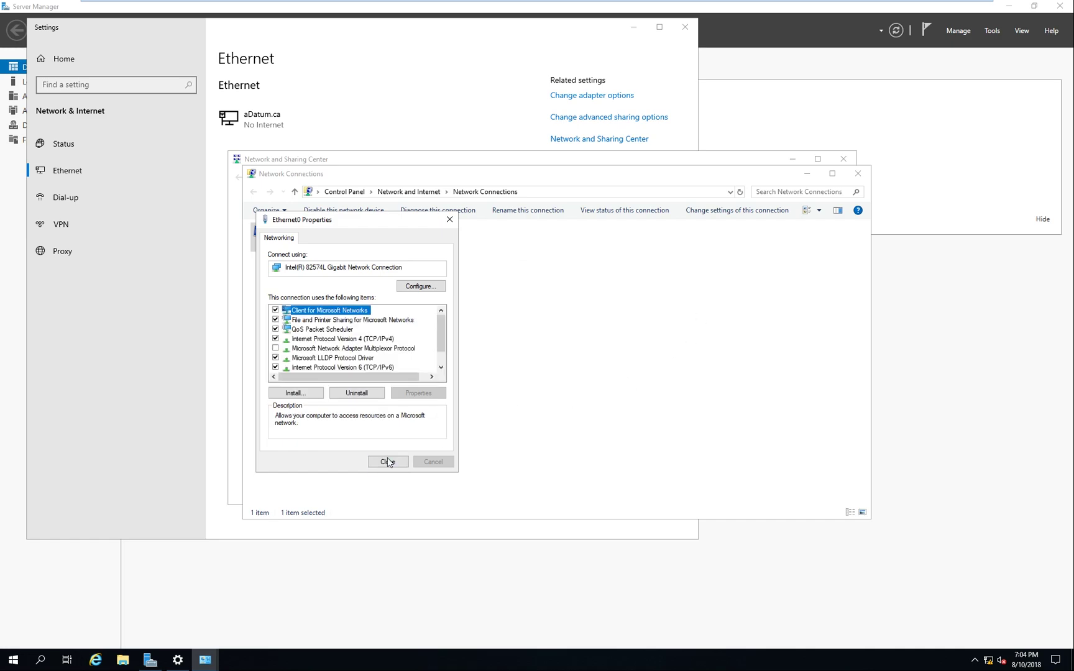
{"action": "left_click", "coordinate": [388, 460]}
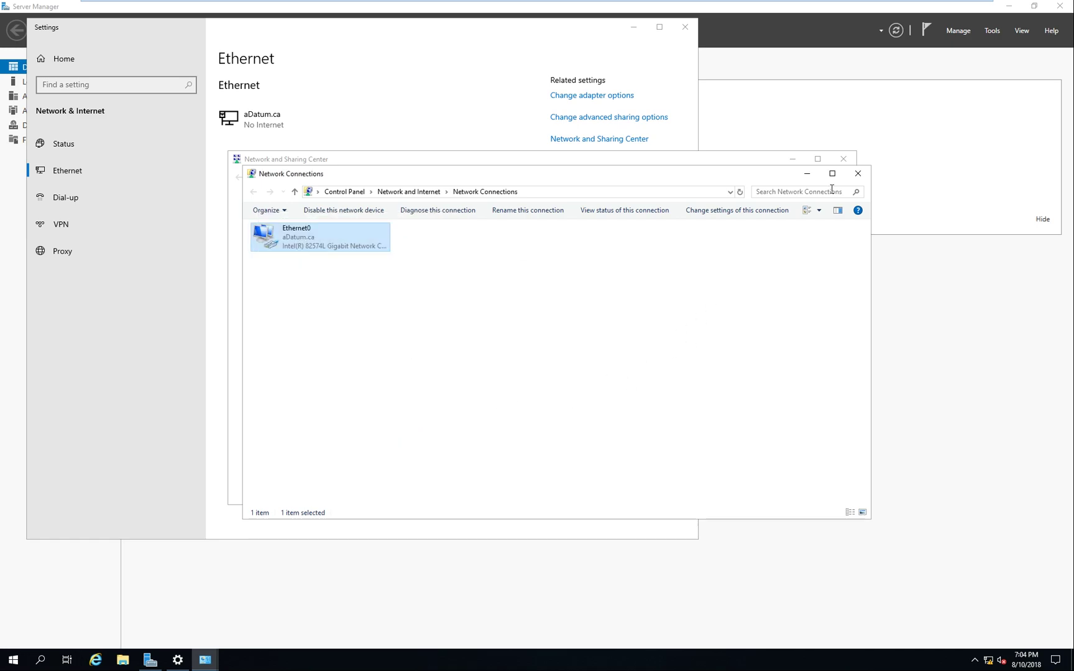
Close Network Connections, the Network and Sharing Center, and the Settings window
{"action": "left_click", "coordinate": [858, 174]}
{"action": "left_click", "coordinate": [844, 159]}
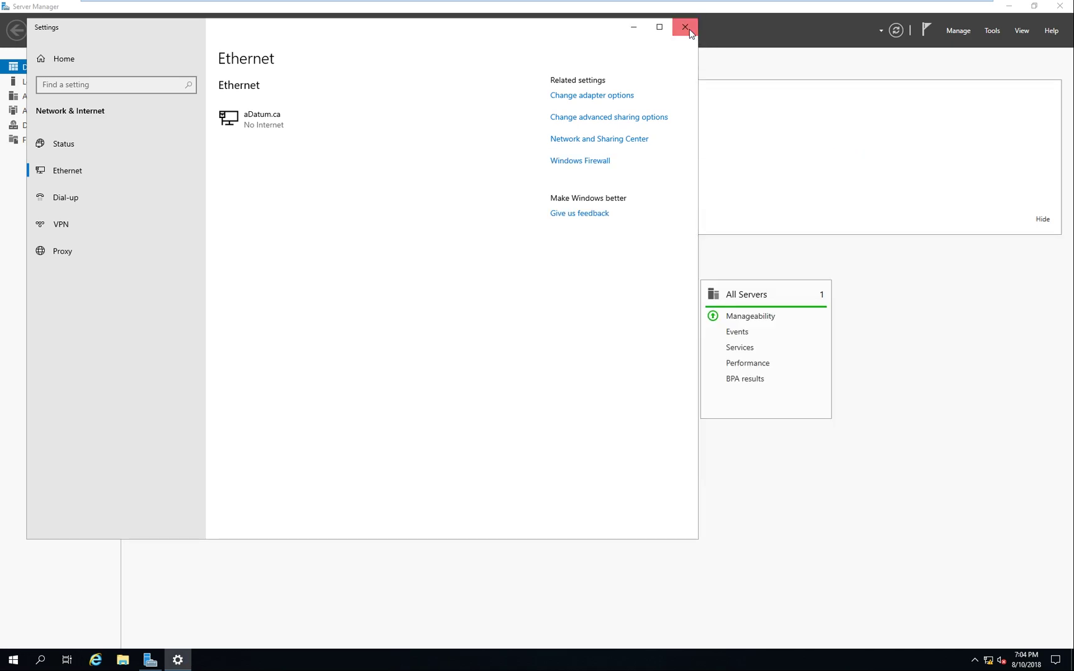
{"action": "left_click", "coordinate": [685, 27]}
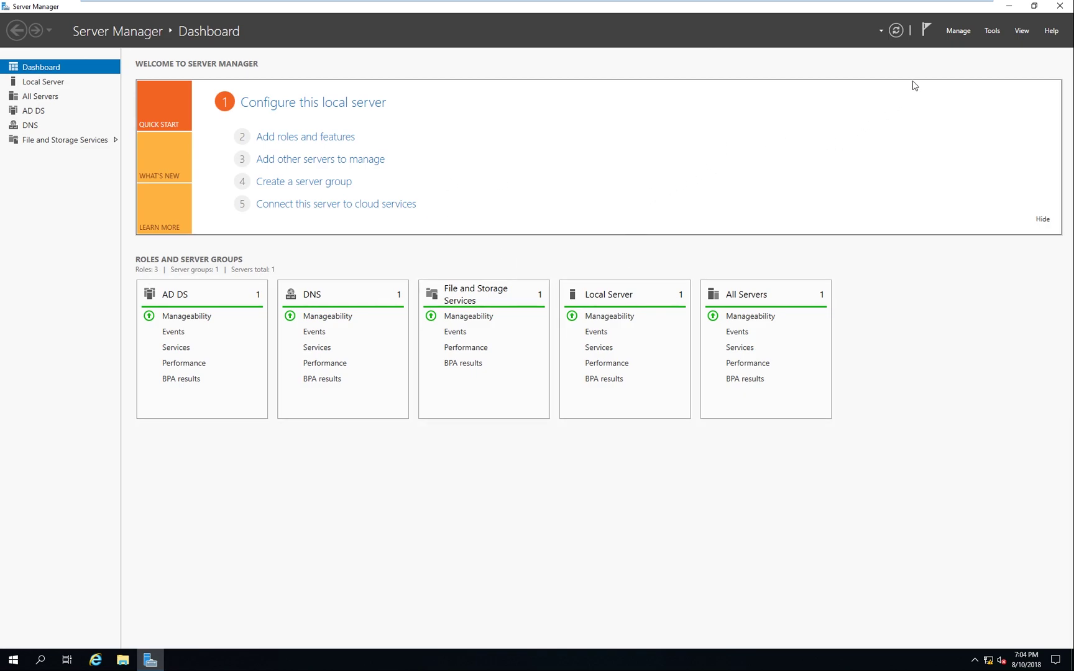
Run the Add Roles and Features wizard to Server Roles and select DHCP Server with its features
{"action": "left_click", "coordinate": [956, 34]}
{"action": "left_click", "coordinate": [904, 74]}
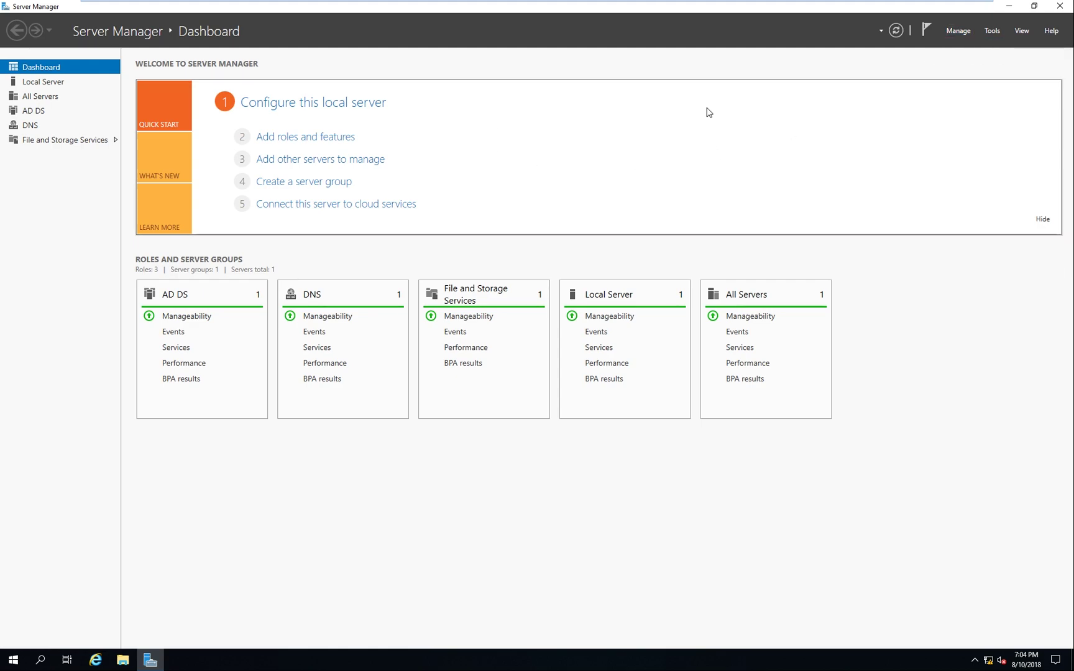
{"action": "left_click", "coordinate": [324, 142]}
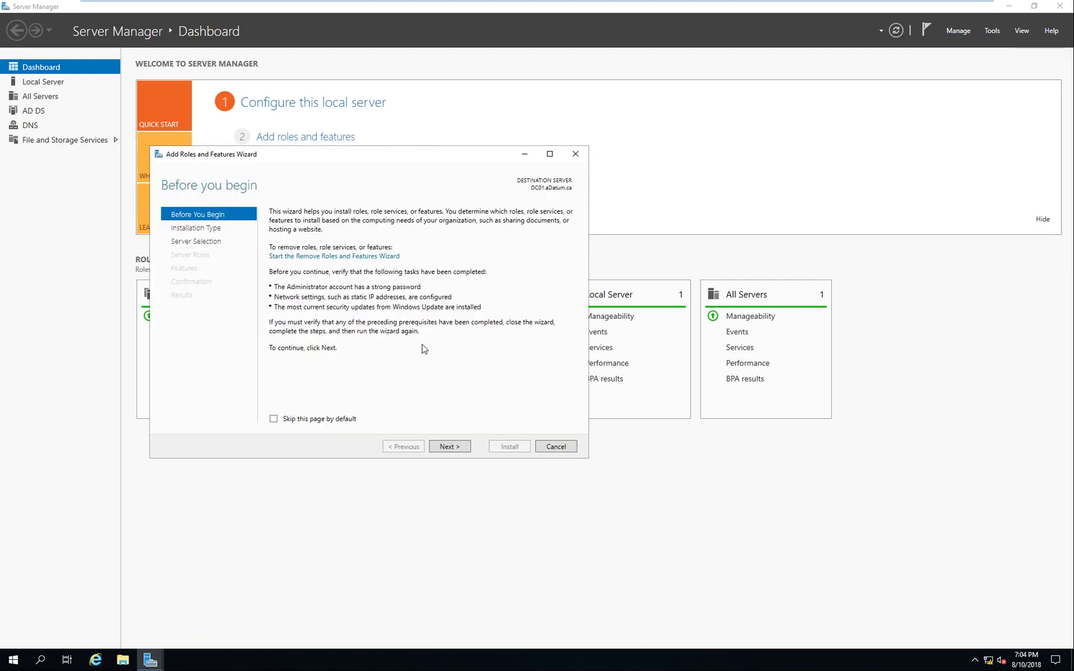
{"action": "left_click", "coordinate": [452, 445]}
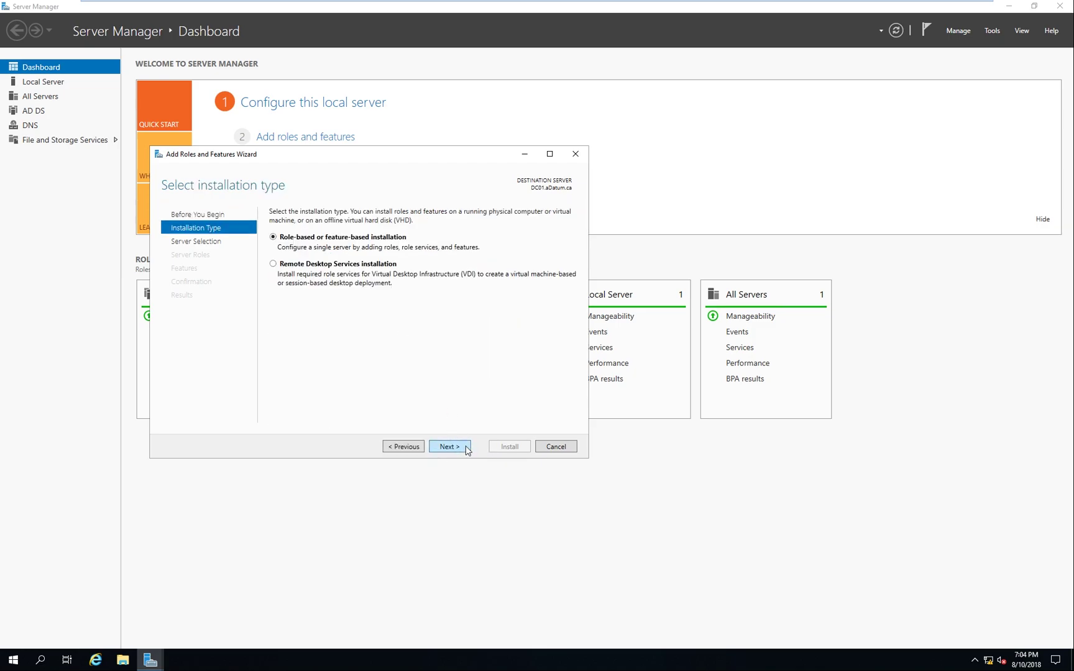
{"action": "key", "text": "Return"}
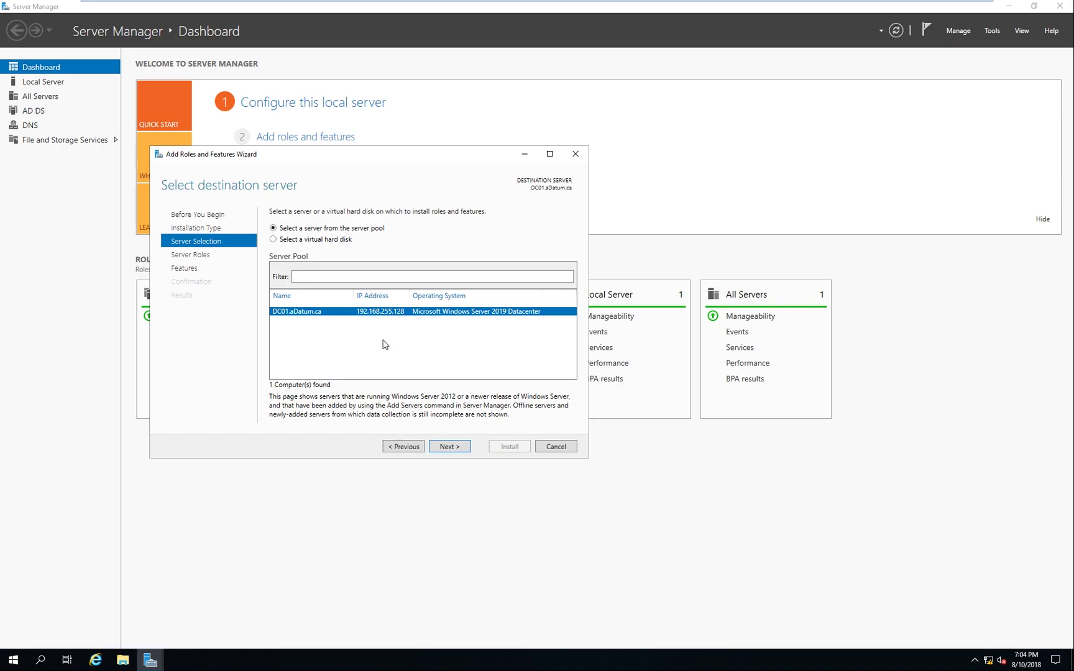
{"action": "left_click", "coordinate": [447, 447]}
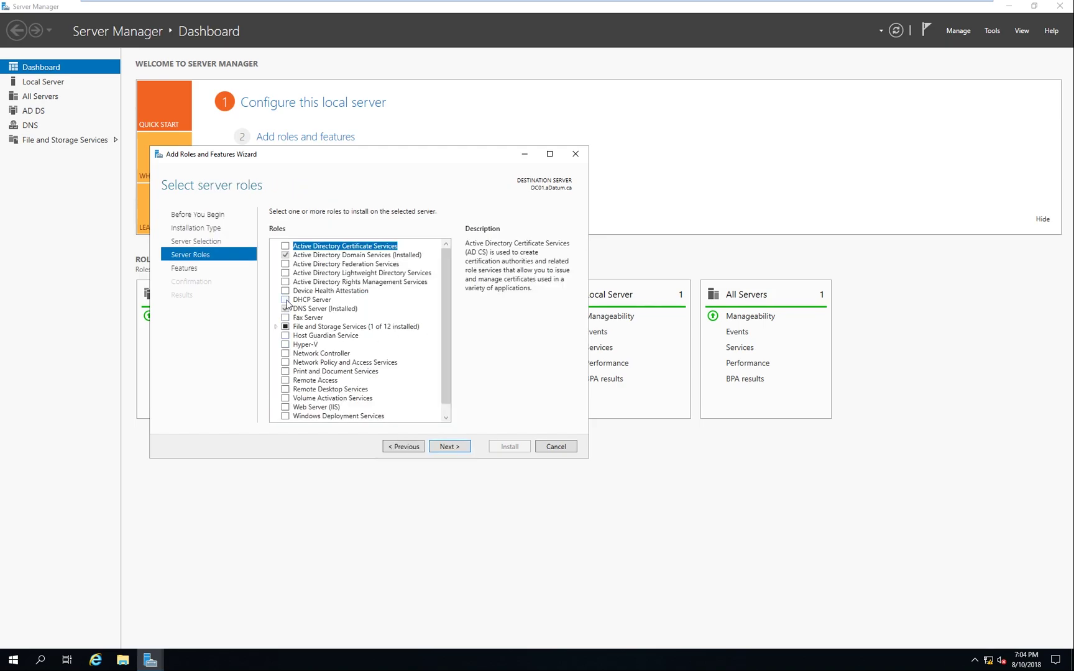
{"action": "left_click", "coordinate": [286, 300]}
{"action": "left_click", "coordinate": [401, 395]}
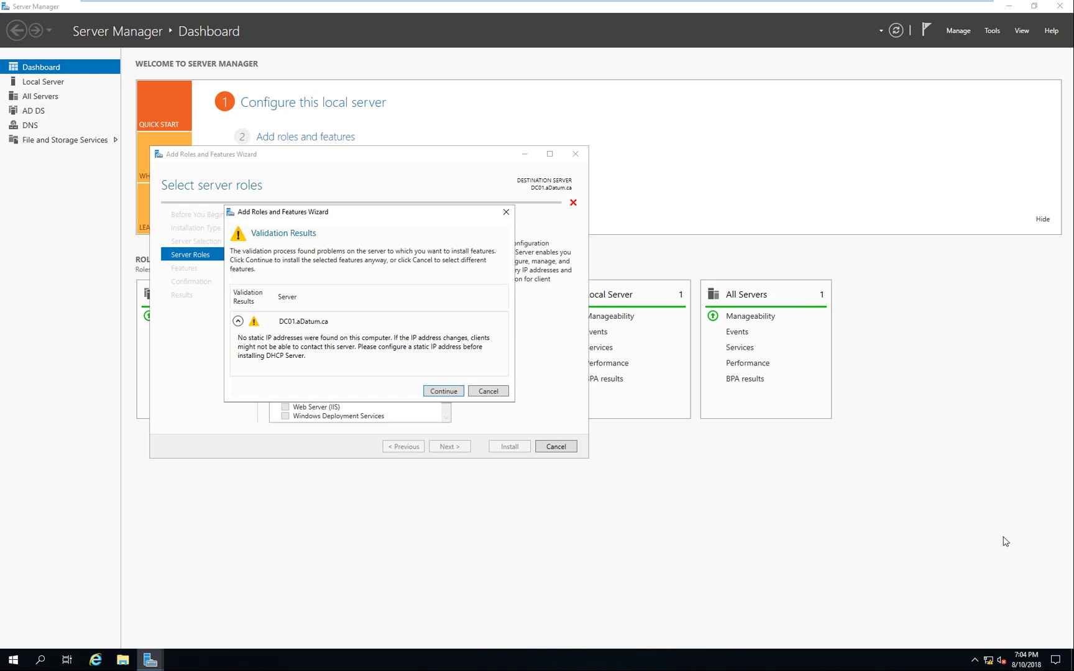
Reopen Ethernet0's IPv4 properties to check the static address
{"action": "right_click", "coordinate": [988, 661]}
{"action": "left_click", "coordinate": [983, 641]}
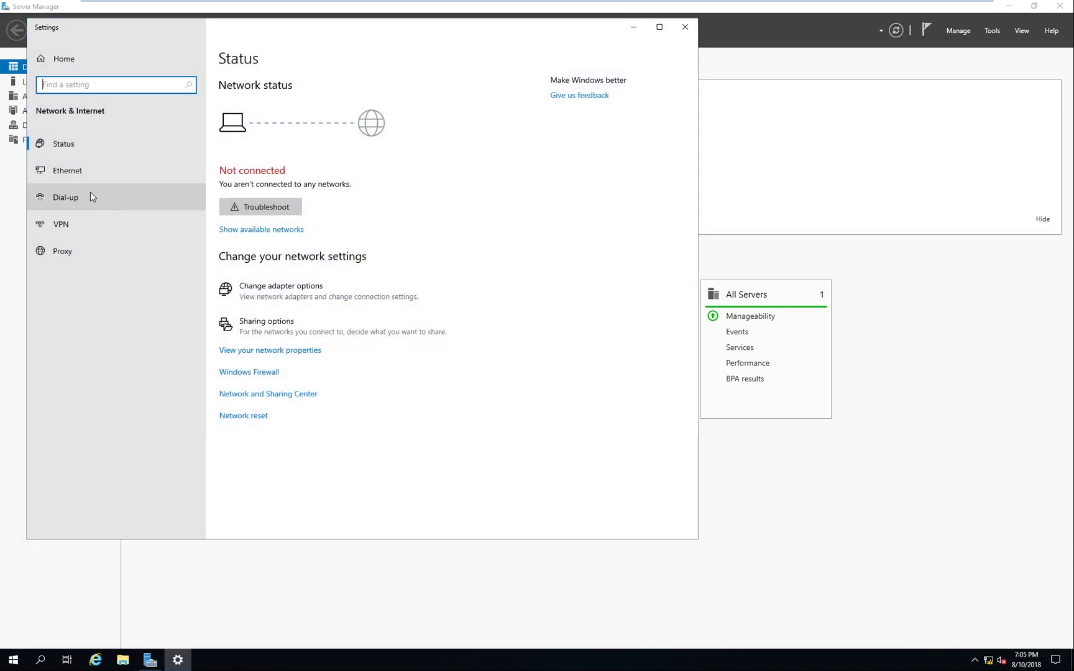
{"action": "left_click", "coordinate": [149, 187]}
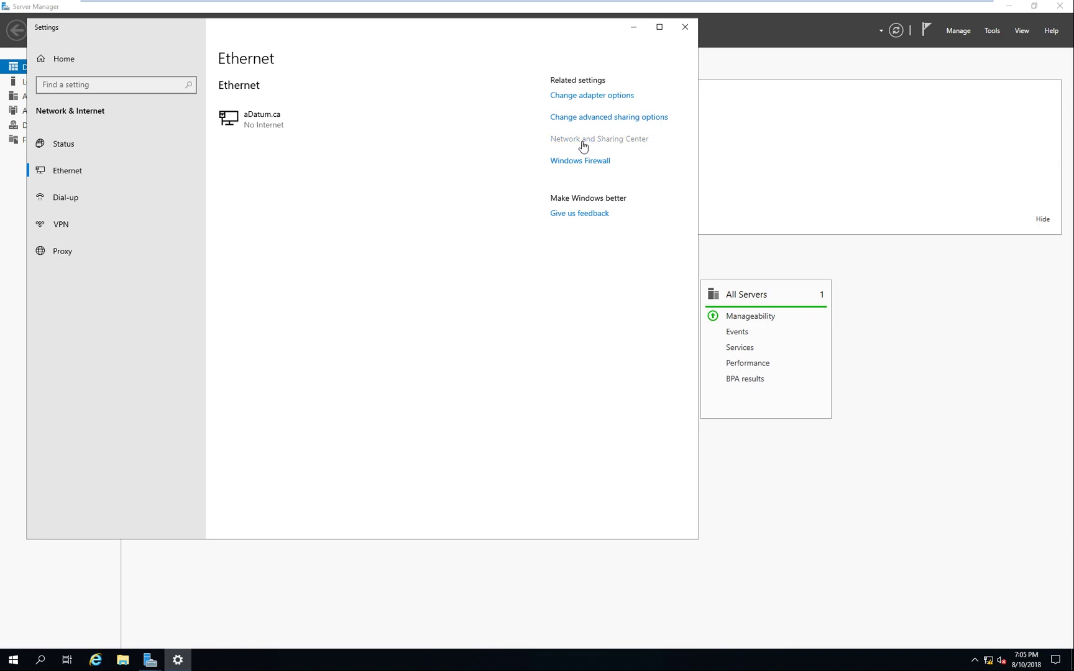
{"action": "left_click", "coordinate": [319, 223]}
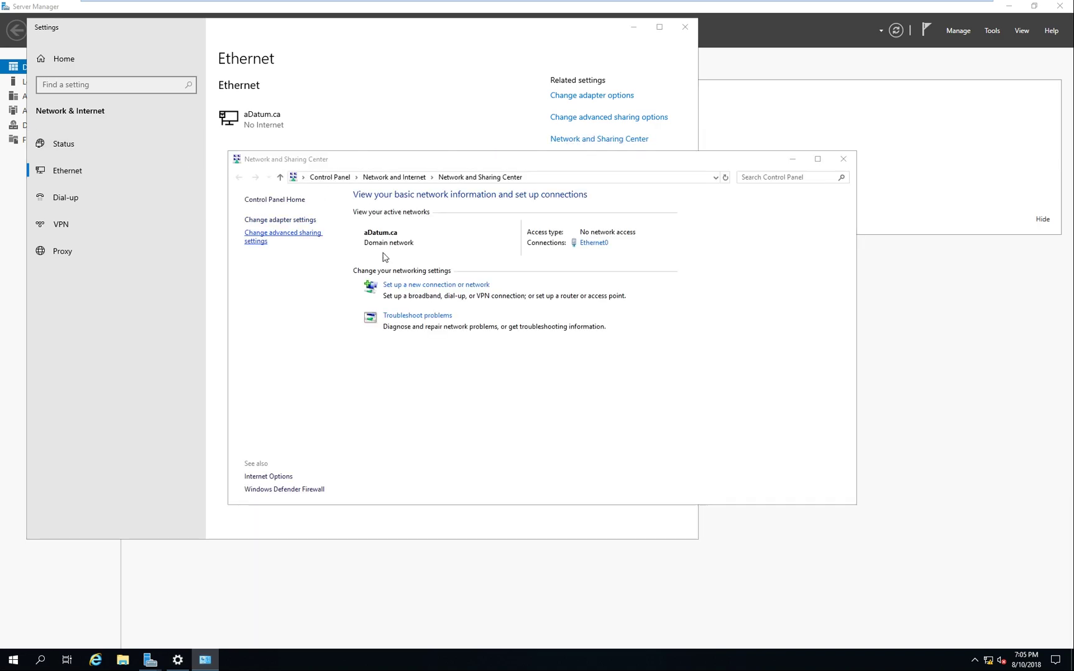
{"action": "left_click", "coordinate": [299, 240]}
{"action": "right_click", "coordinate": [300, 241]}
{"action": "left_click", "coordinate": [370, 352]}
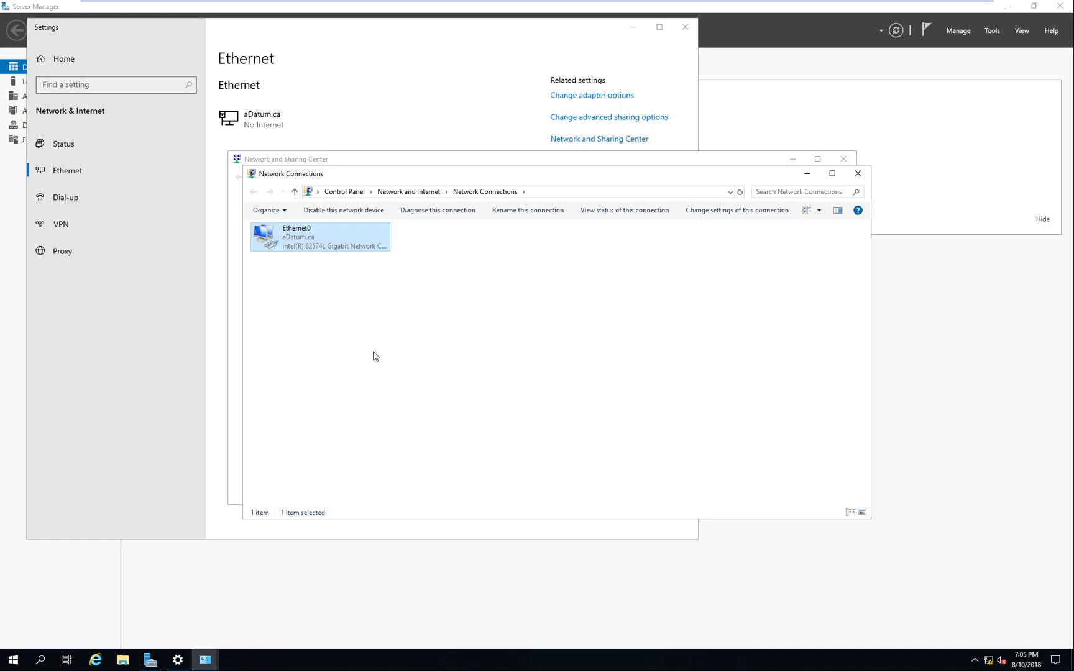
{"action": "left_click", "coordinate": [373, 339]}
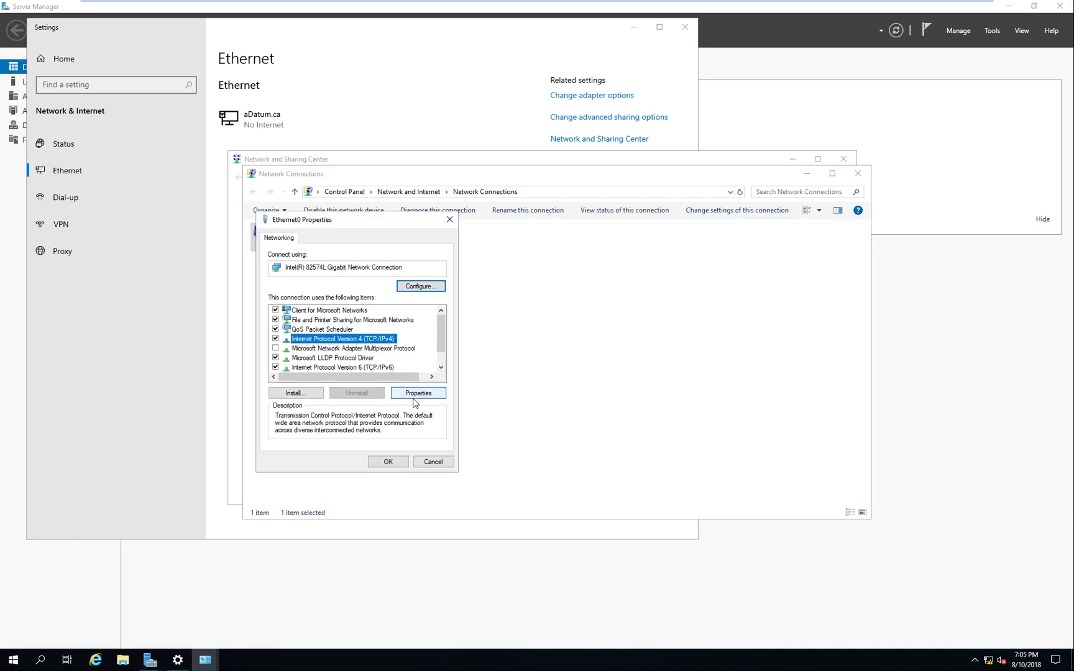
{"action": "left_click", "coordinate": [417, 394]}
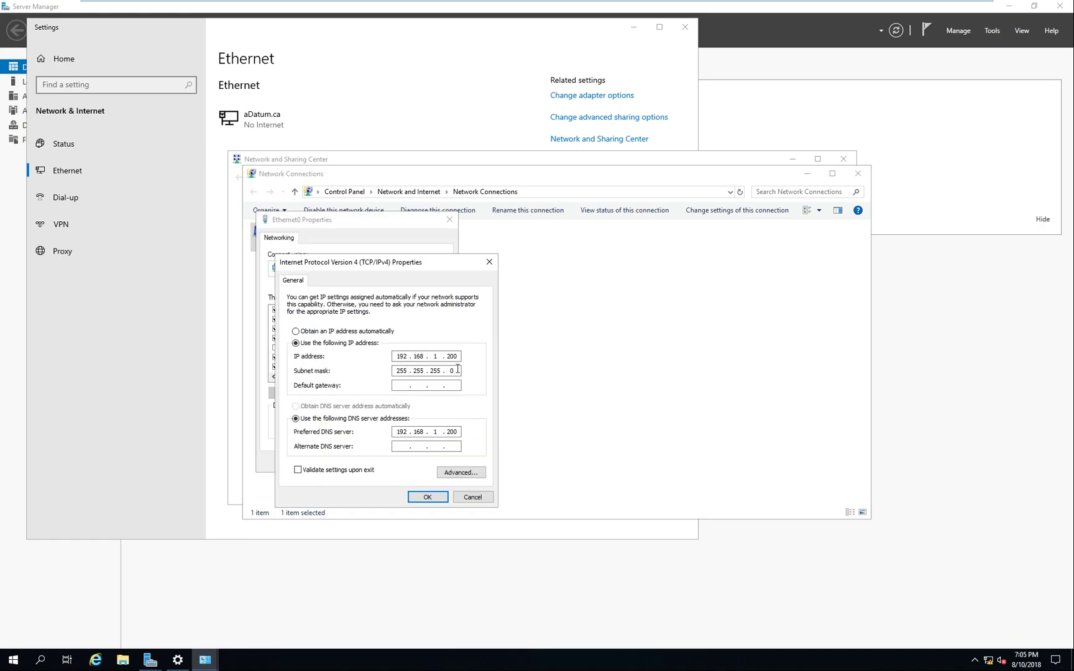
Confirm the 192.168.1.200 settings and close the network windows and Settings
{"action": "left_click", "coordinate": [429, 497]}
{"action": "left_click", "coordinate": [397, 469]}
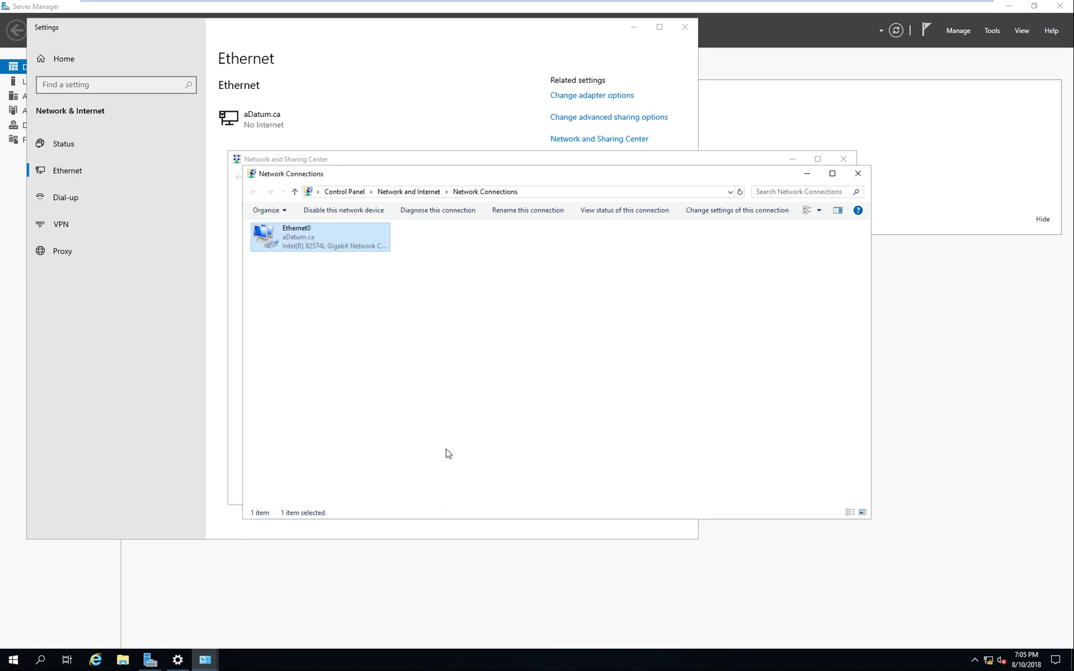
{"action": "left_click", "coordinate": [858, 173]}
{"action": "left_click", "coordinate": [844, 159]}
{"action": "left_click", "coordinate": [685, 27]}
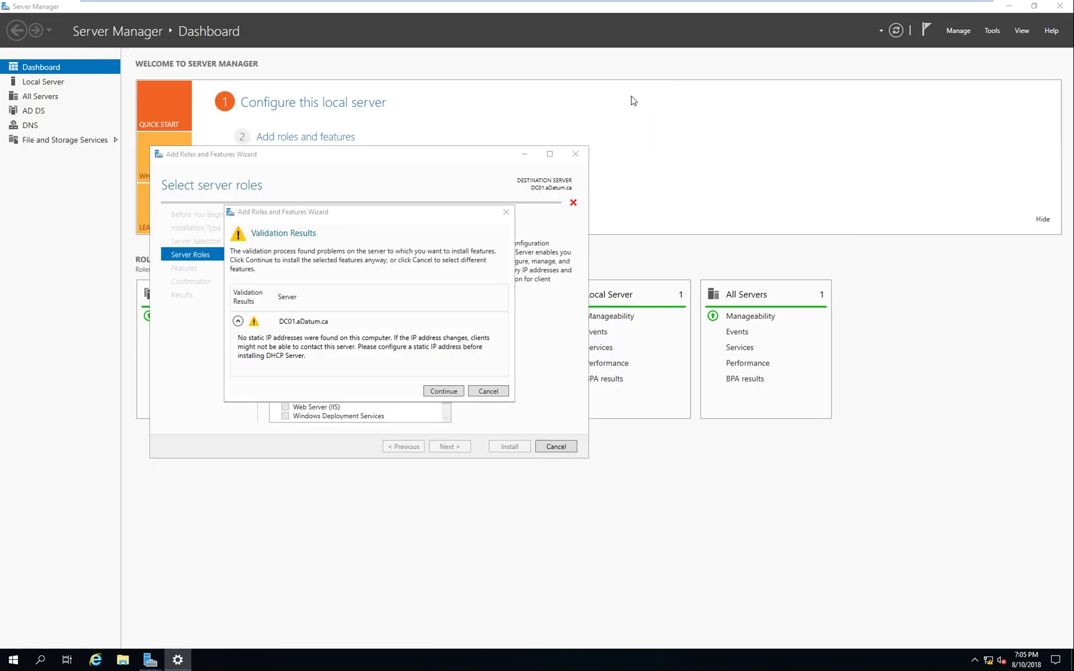
Dismiss the validation warning, allow automatic restart, and install the DHCP Server role
{"action": "left_click", "coordinate": [444, 391]}
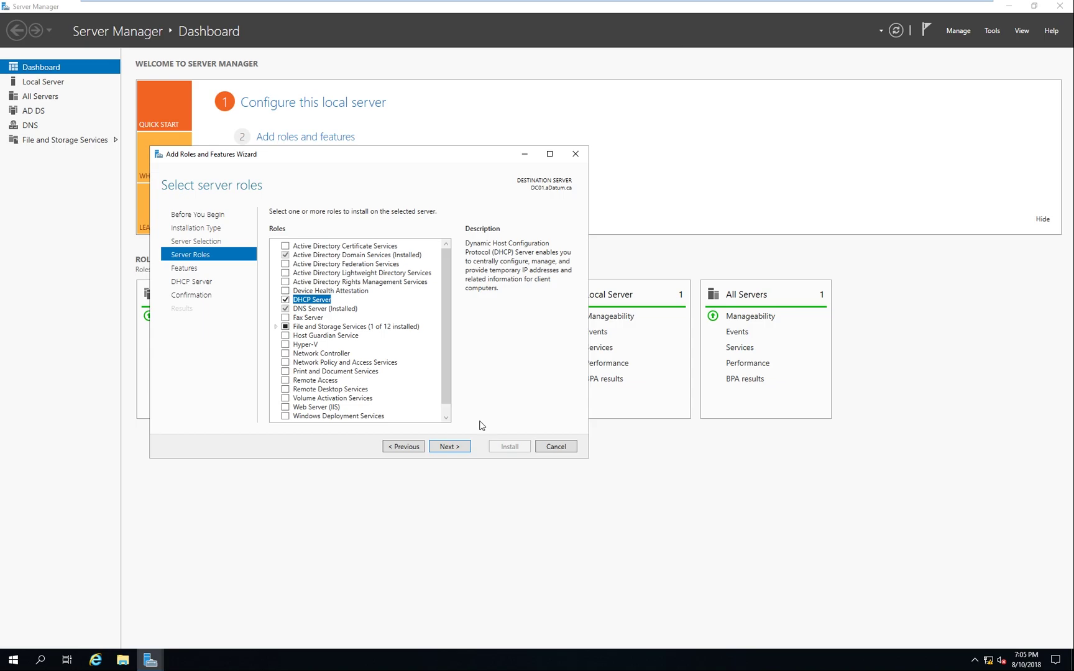
{"action": "left_click", "coordinate": [456, 449]}
{"action": "left_click", "coordinate": [461, 450]}
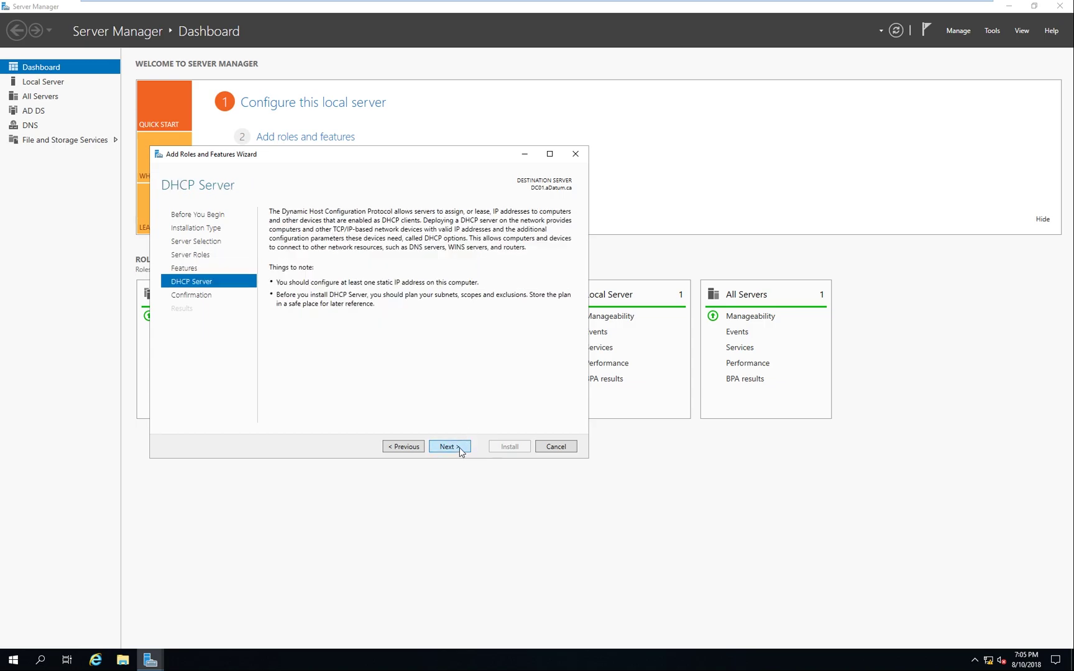
{"action": "left_click", "coordinate": [460, 448]}
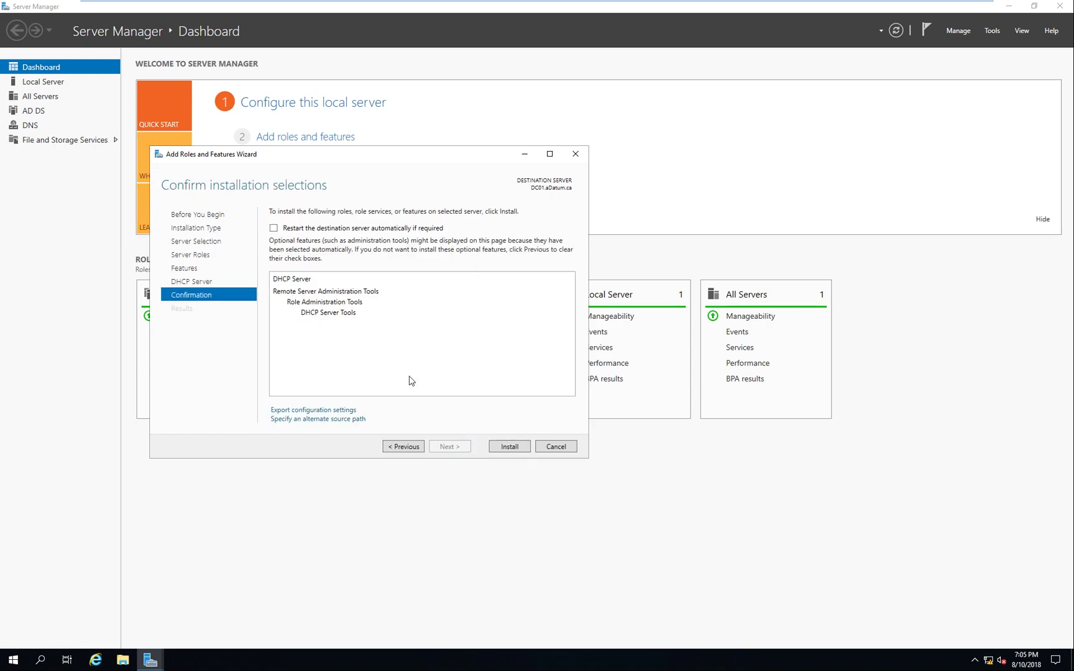
{"action": "left_click", "coordinate": [311, 230]}
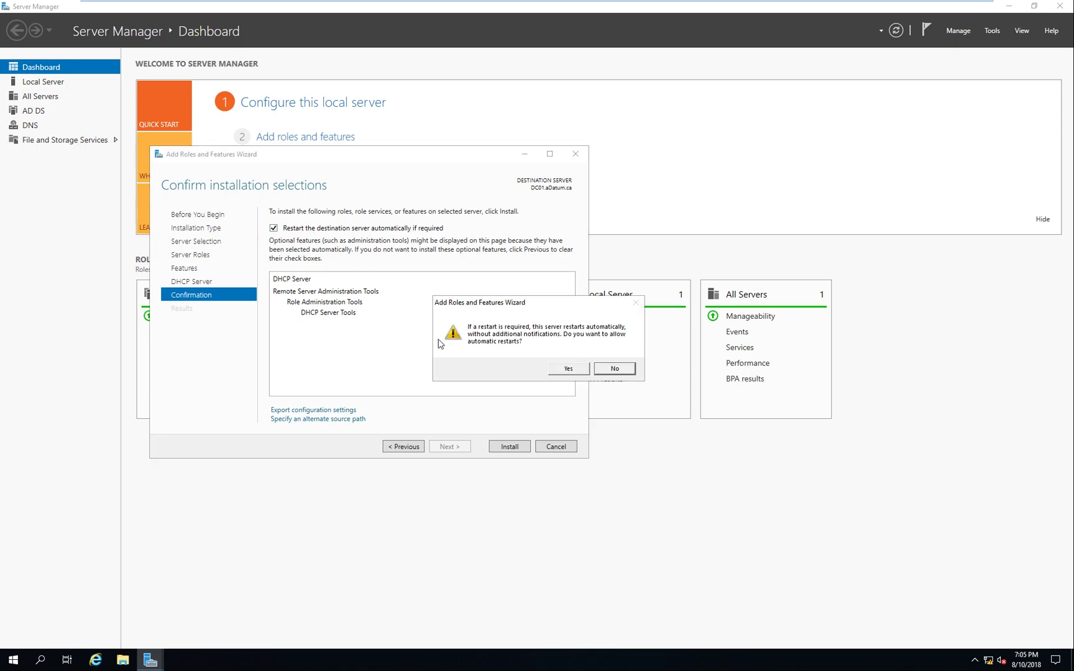
{"action": "left_click", "coordinate": [566, 373]}
{"action": "left_click", "coordinate": [511, 447]}
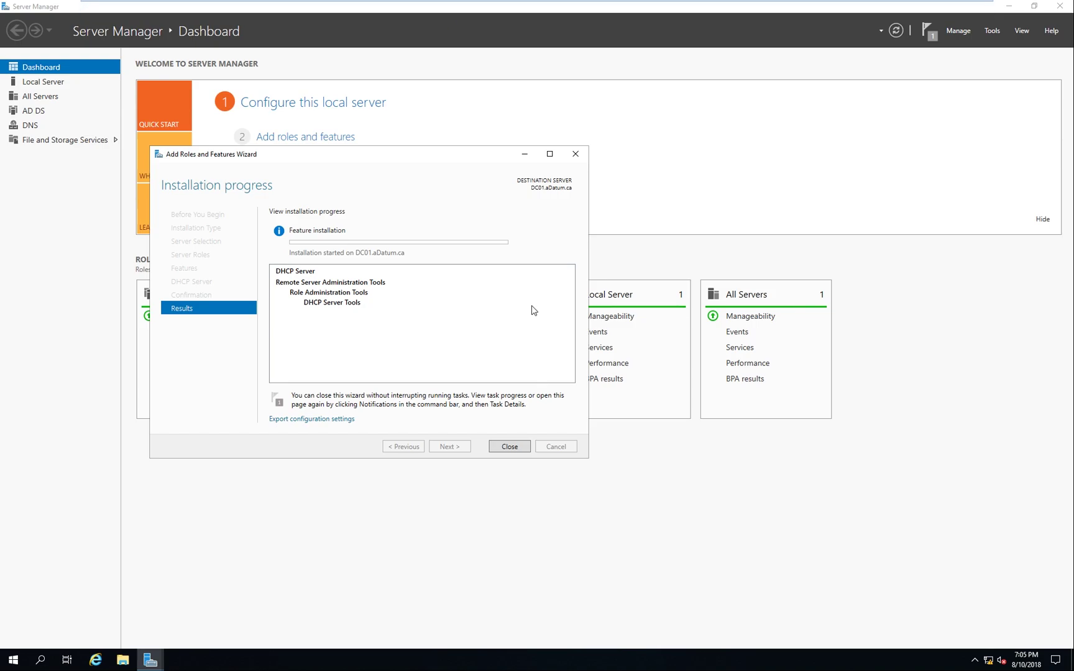
{"action": "key", "text": "alt+Tab"}
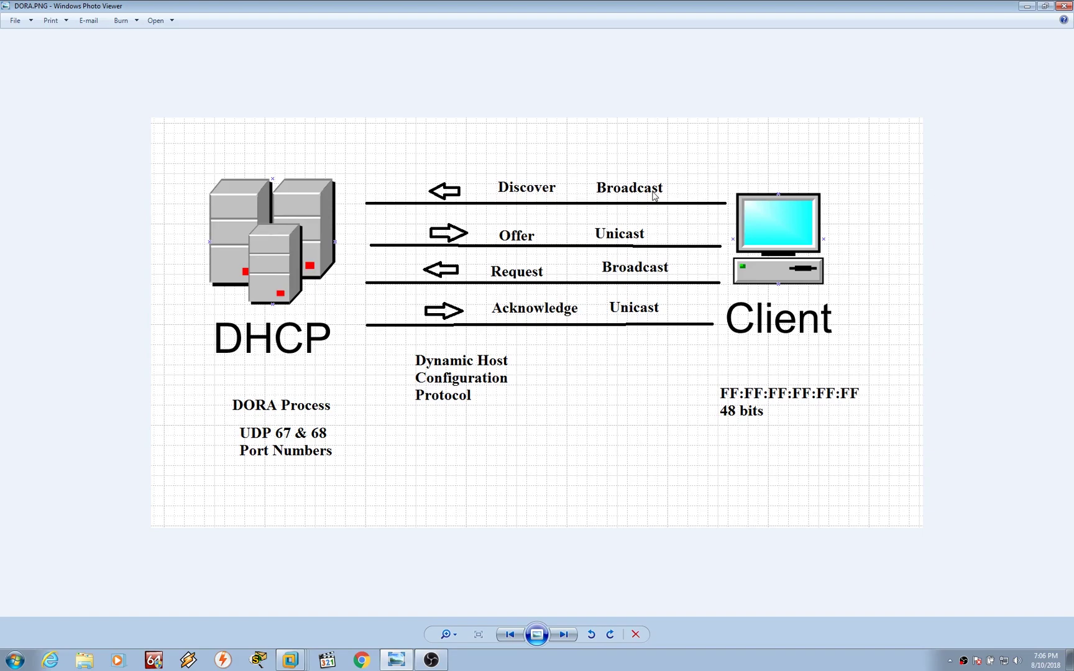
Review the DORA.PNG Discover-Offer-Request-Acknowledge diagram in Windows Photo Viewer
{"action": "right_click", "coordinate": [694, 330]}
{"action": "left_click", "coordinate": [732, 181]}
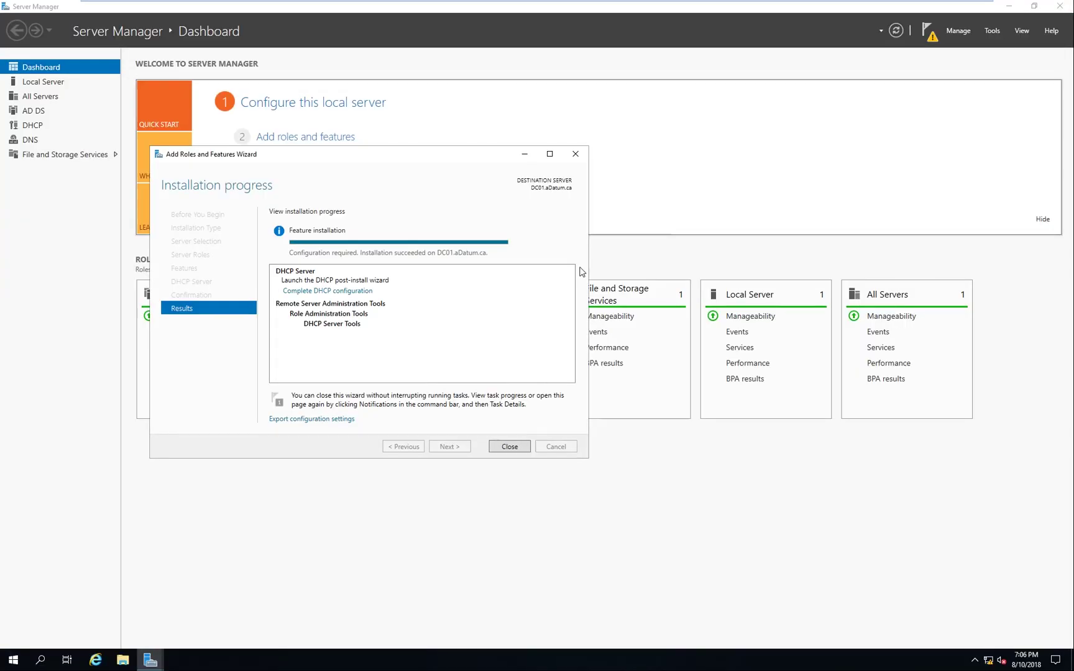
Complete DHCP post-install configuration, authorizing it in AD with the administrator credentials
{"action": "left_click", "coordinate": [509, 446]}
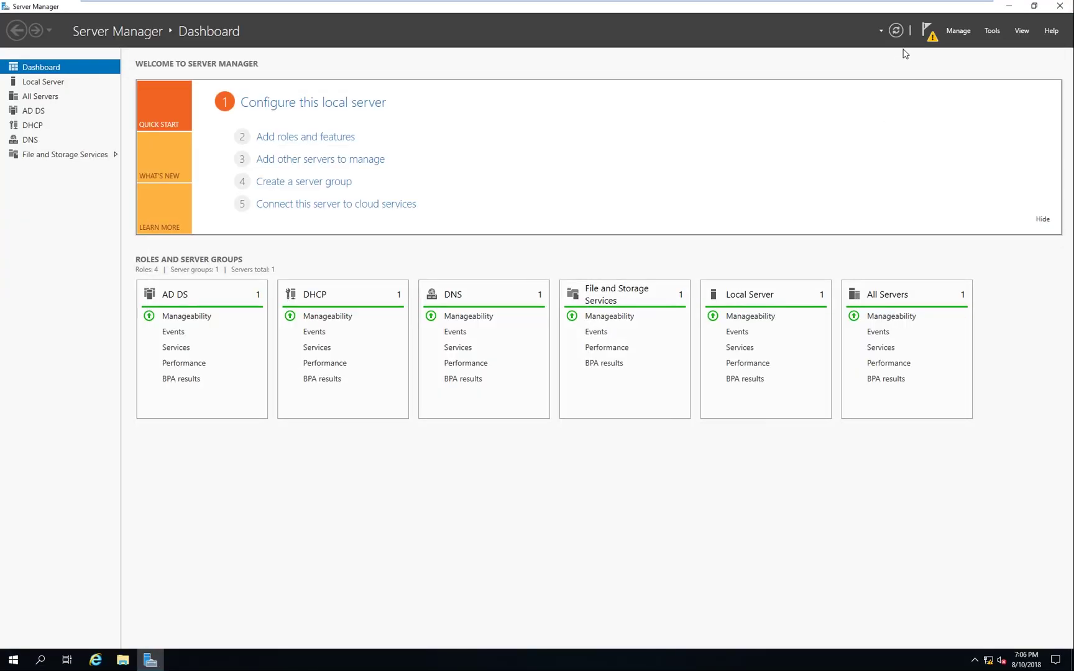
{"action": "left_click", "coordinate": [929, 30]}
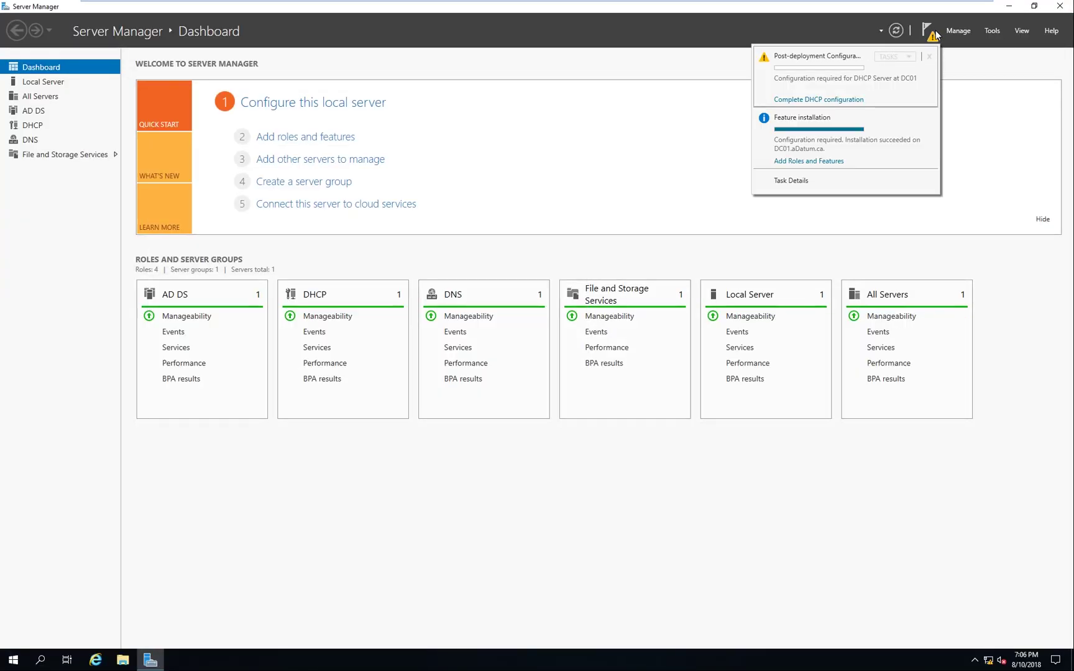
{"action": "left_click", "coordinate": [839, 99]}
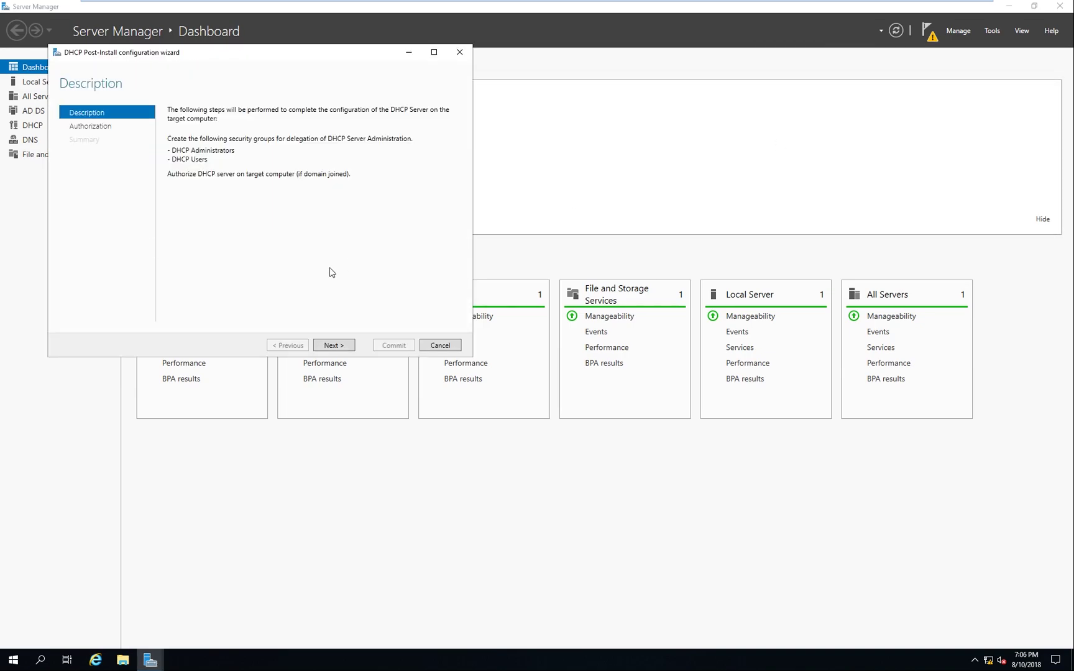
{"action": "left_click", "coordinate": [339, 344]}
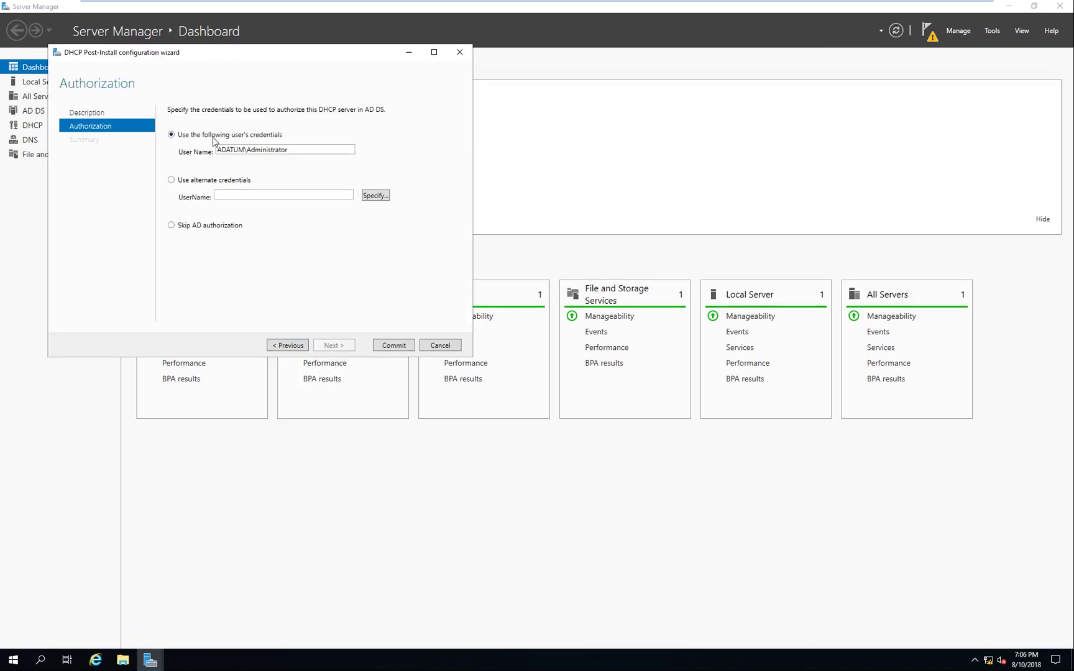
{"action": "left_click_drag", "start_coordinate": [312, 149], "coordinate": [219, 149]}
{"action": "left_click", "coordinate": [298, 153]}
{"action": "left_click_drag", "start_coordinate": [240, 56], "coordinate": [455, 78]}
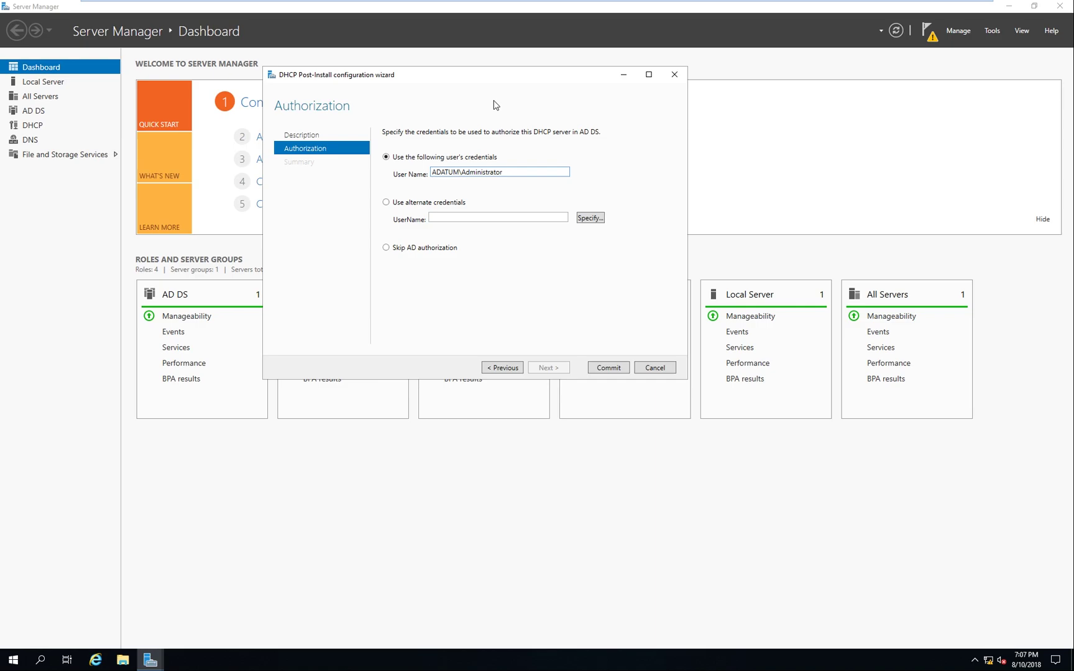
{"action": "left_click_drag", "start_coordinate": [515, 173], "coordinate": [414, 187]}
{"action": "left_click", "coordinate": [609, 368]}
{"action": "left_click", "coordinate": [614, 368]}
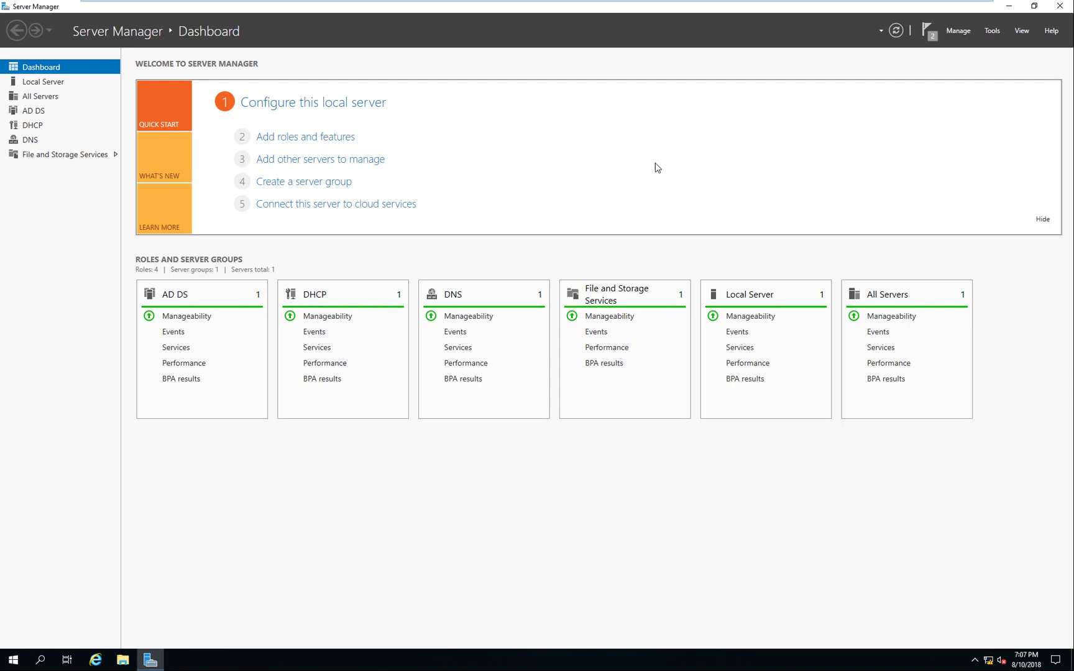
Open the DHCP console from Tools, then close it again
{"action": "left_click", "coordinate": [993, 31]}
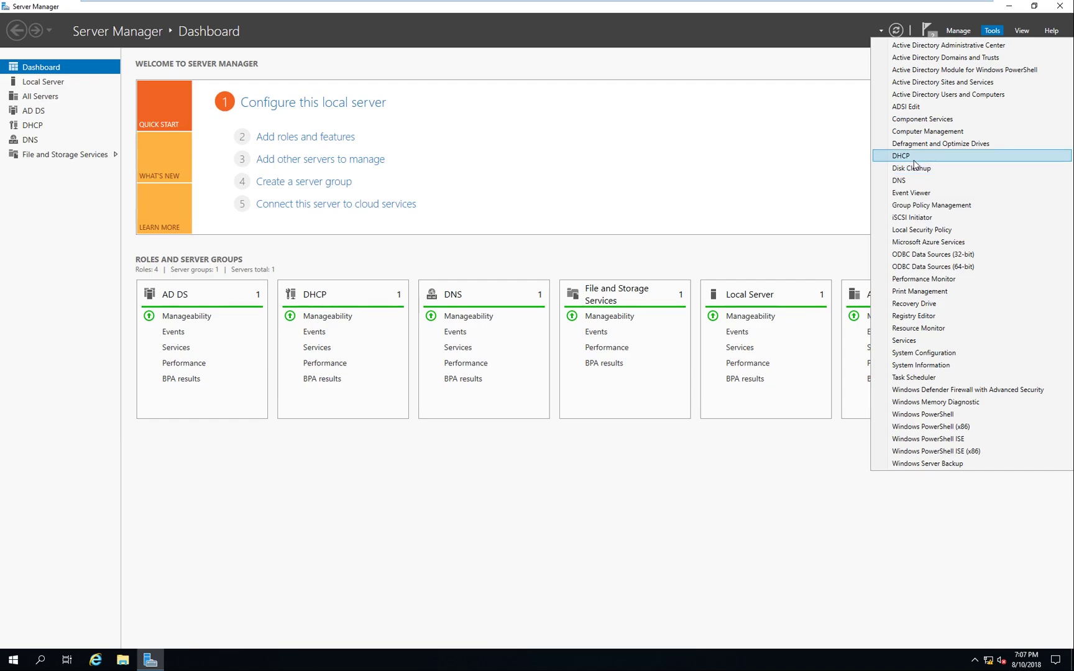
{"action": "left_click", "coordinate": [938, 161]}
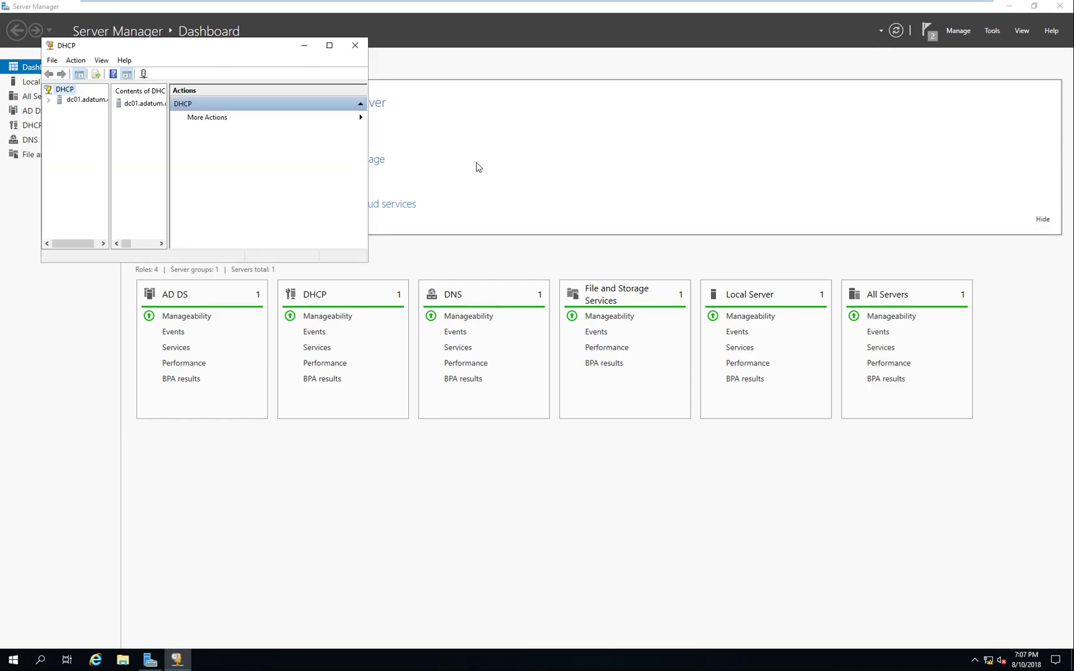
{"action": "left_click_drag", "start_coordinate": [253, 44], "coordinate": [684, 94]}
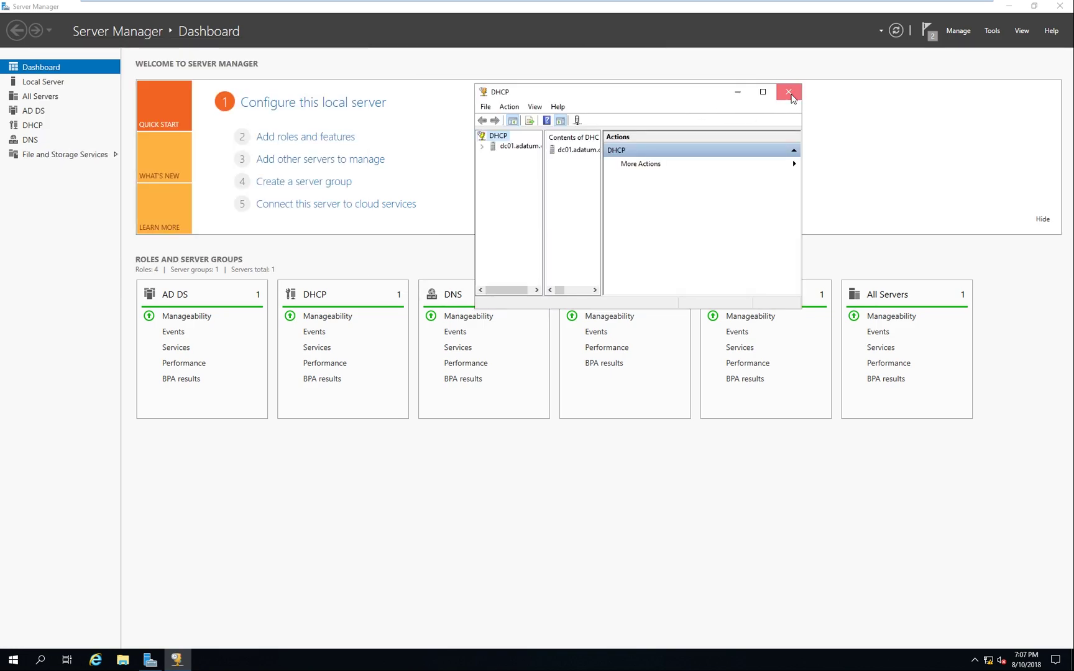
{"action": "left_click", "coordinate": [788, 91]}
Launch DHCP Manager for DC01 full-screen and select its IPv4 node
{"action": "left_click", "coordinate": [36, 125]}
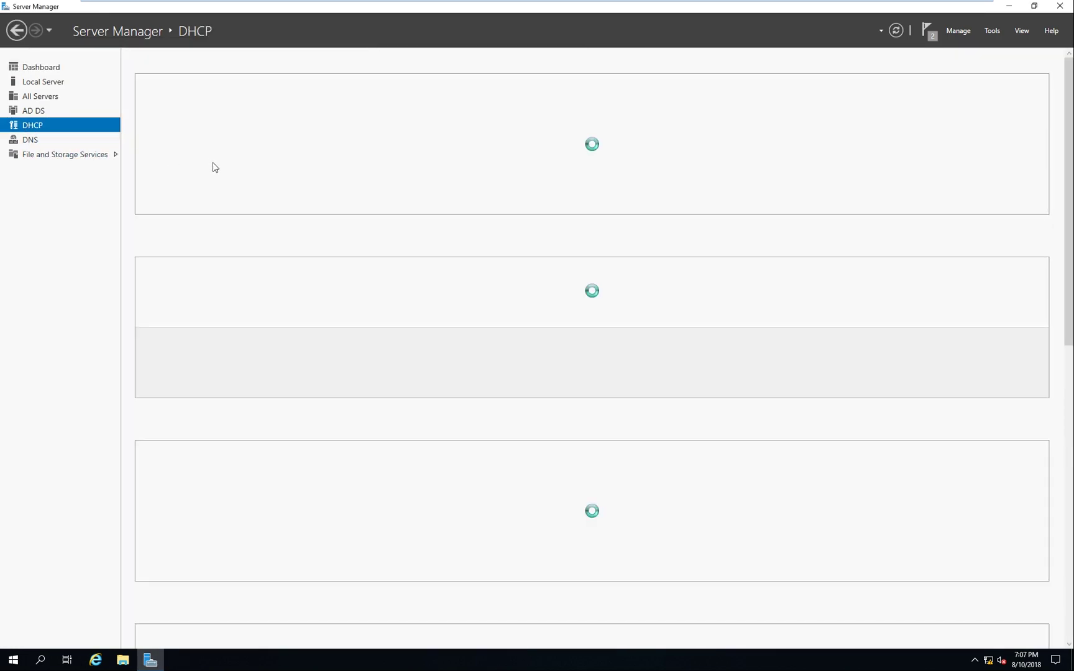
{"action": "right_click", "coordinate": [391, 131]}
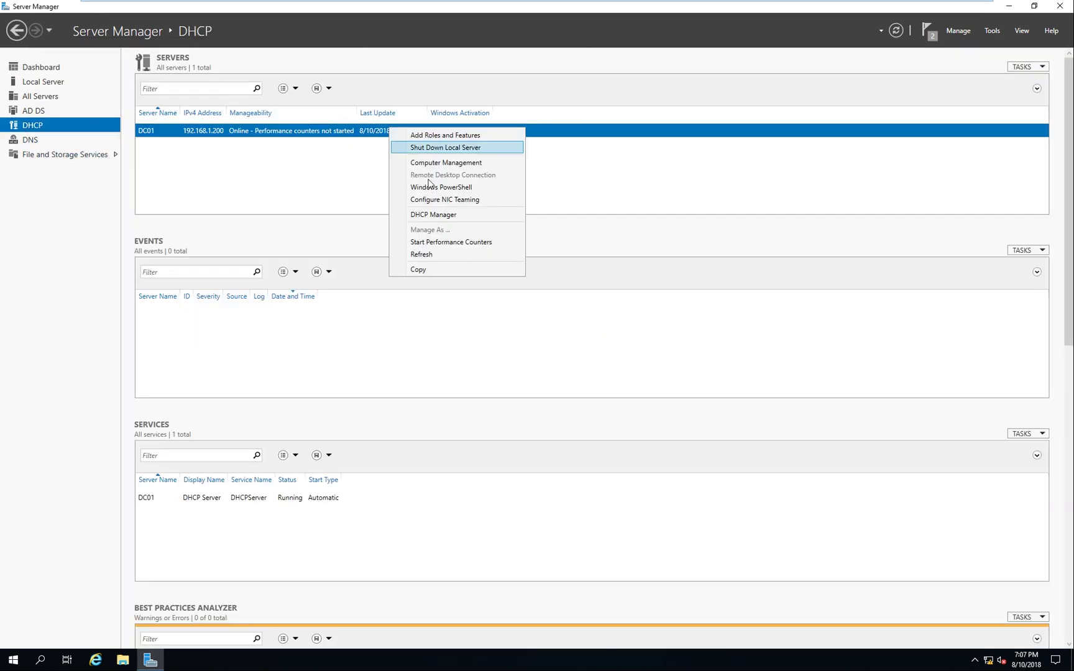
{"action": "left_click", "coordinate": [451, 216]}
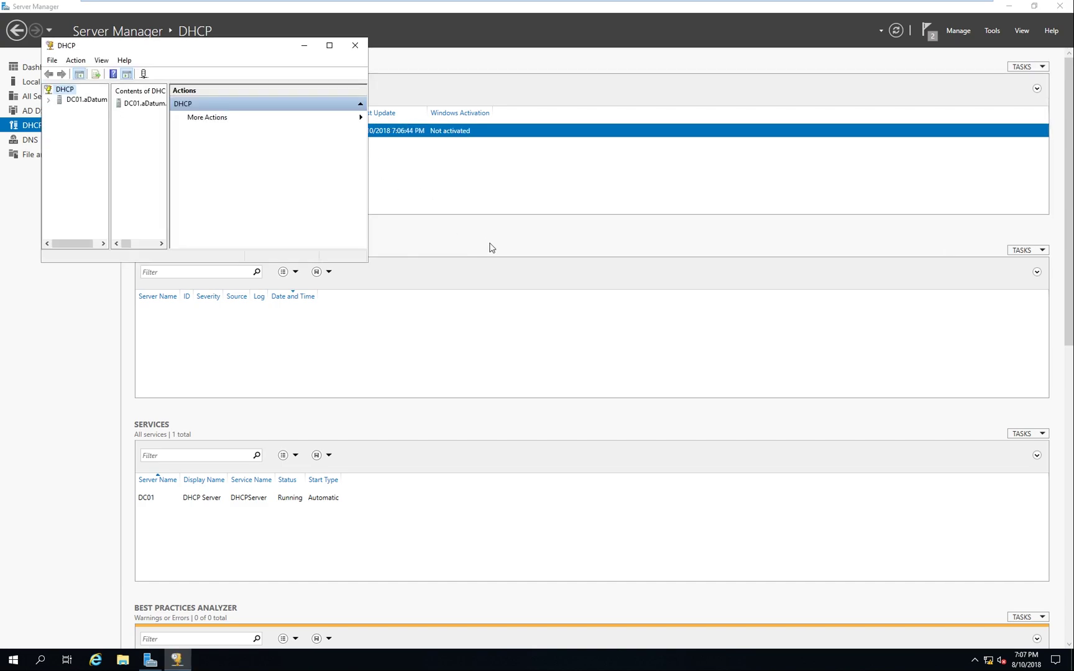
{"action": "left_click_drag", "start_coordinate": [369, 262], "coordinate": [776, 495]}
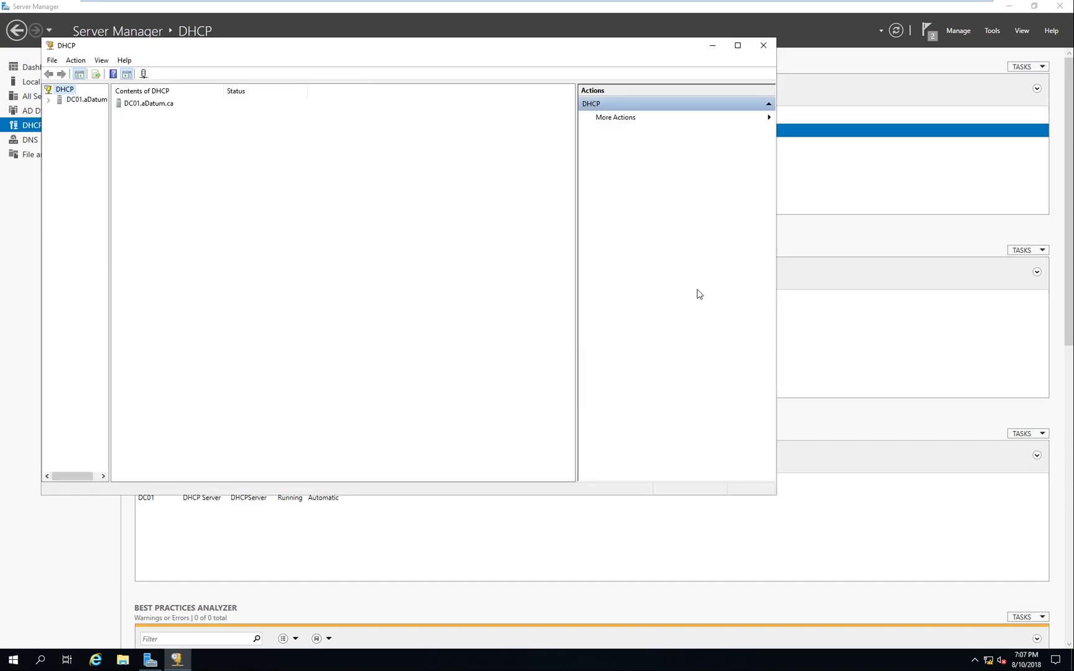
{"action": "left_click", "coordinate": [738, 45]}
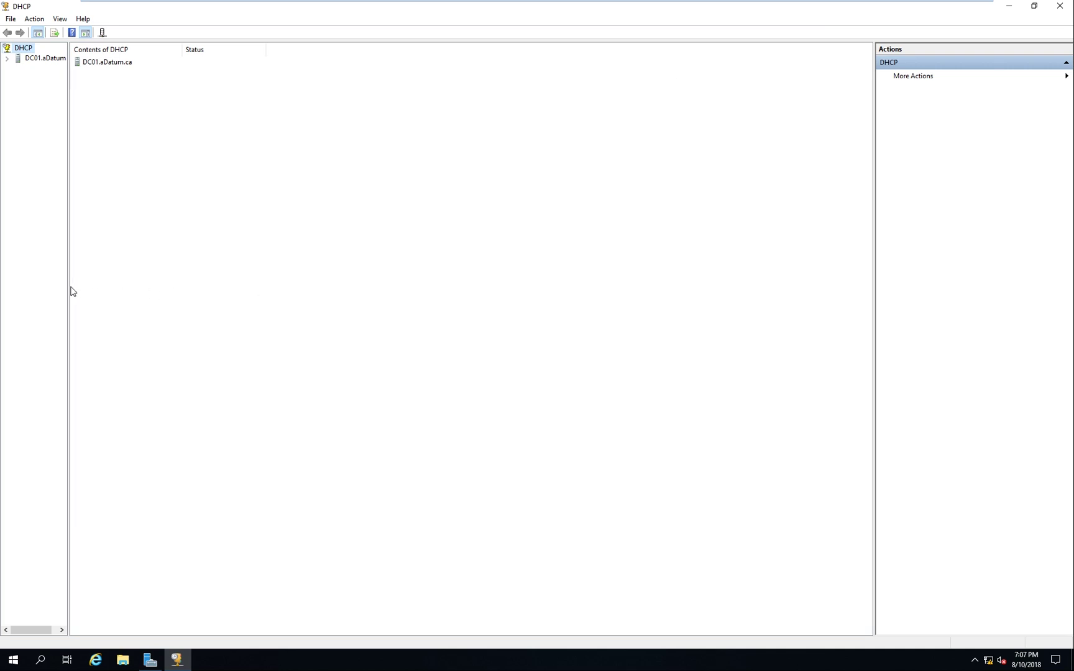
{"action": "left_click_drag", "start_coordinate": [99, 288], "coordinate": [132, 288]}
{"action": "left_click", "coordinate": [7, 58]}
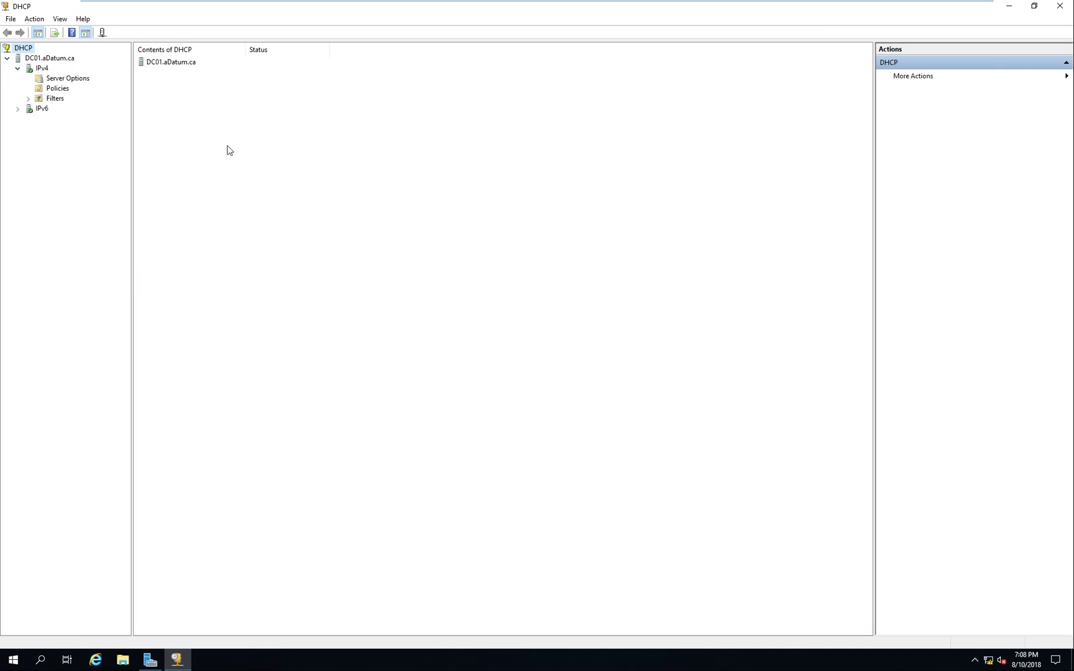
{"action": "left_click", "coordinate": [40, 70]}
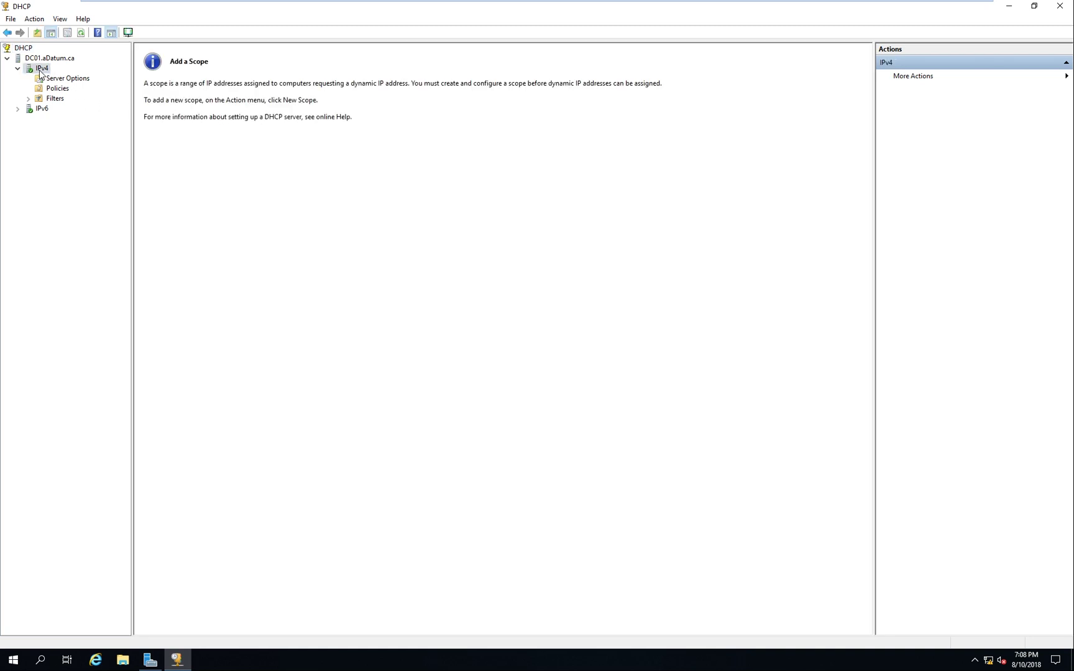
{"action": "right_click", "coordinate": [39, 72]}
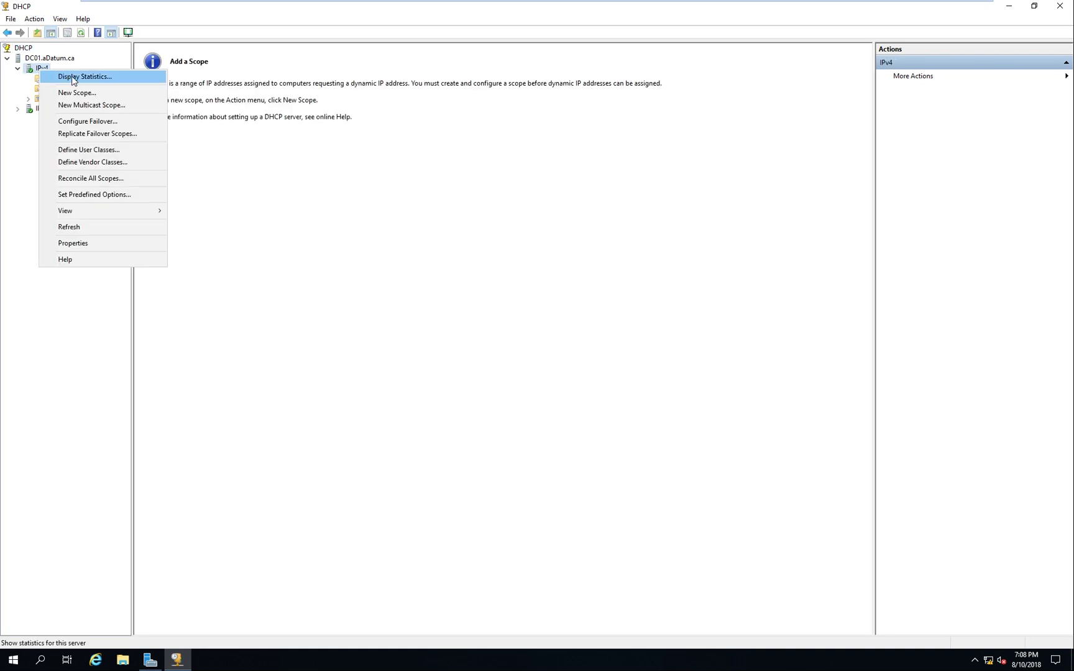
Begin a new scope named 'B' starting at 192.168.1.1, then abandon the wizard
{"action": "left_click", "coordinate": [94, 93]}
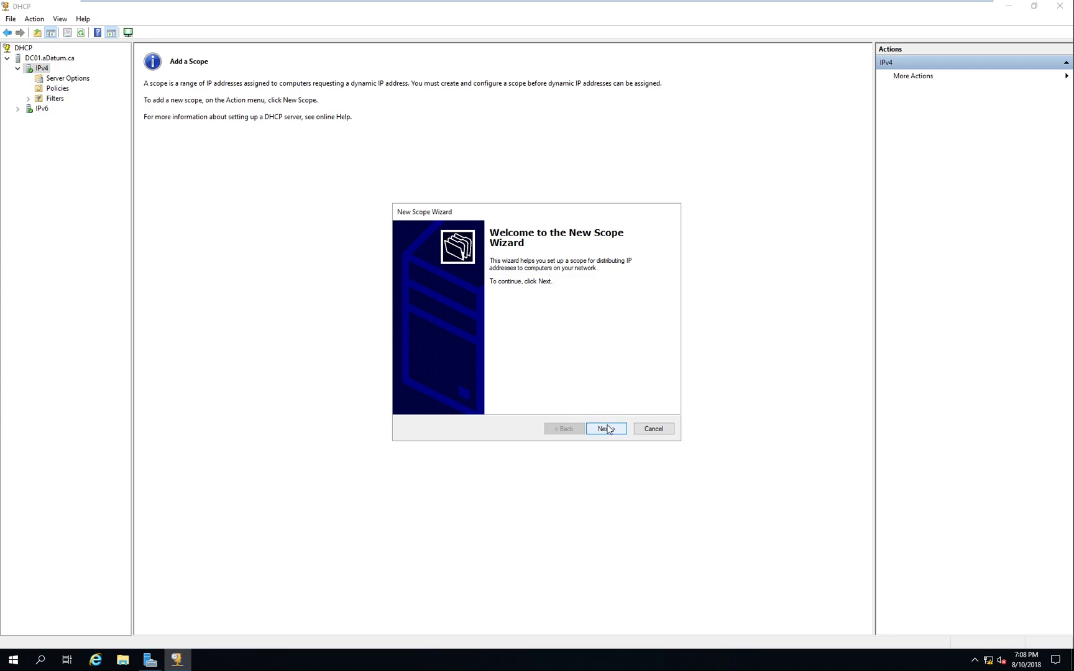
{"action": "left_click", "coordinate": [606, 429]}
{"action": "type", "text": "Building 1"}
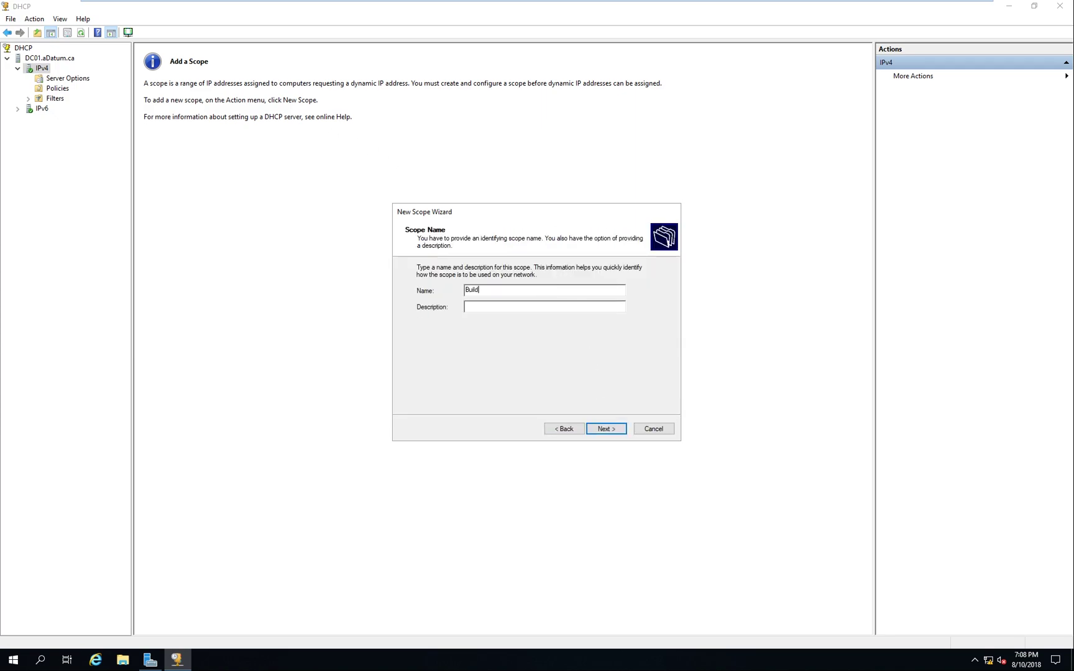
{"action": "left_click", "coordinate": [607, 429]}
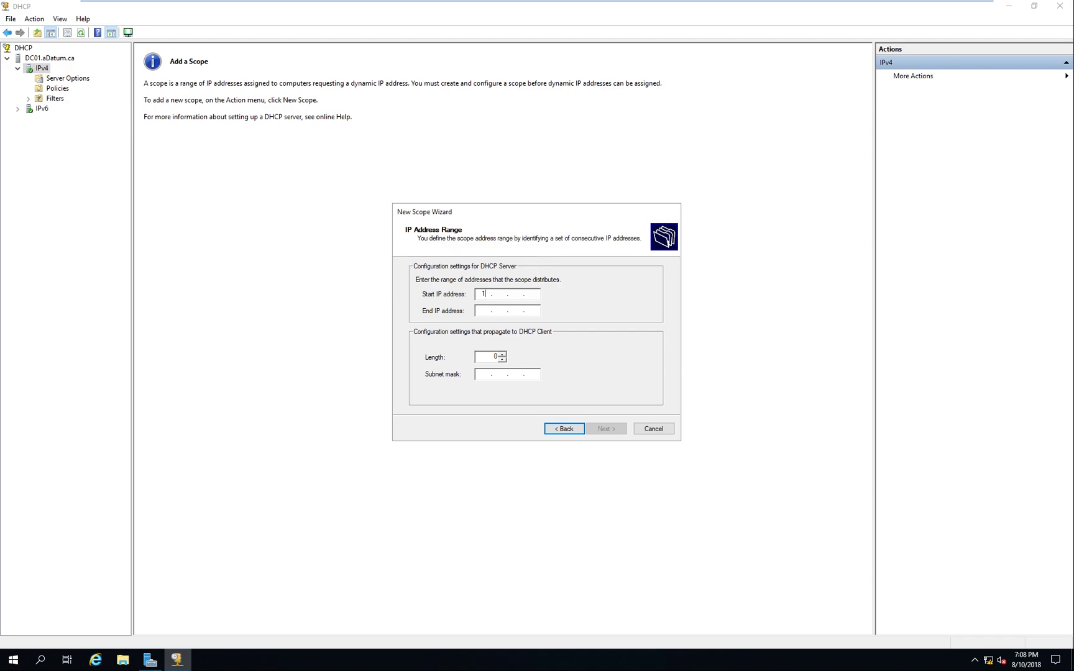
{"action": "type", "text": "192.168.1.1"}
{"action": "key", "text": "Tab"}
{"action": "type", "text": "192"}
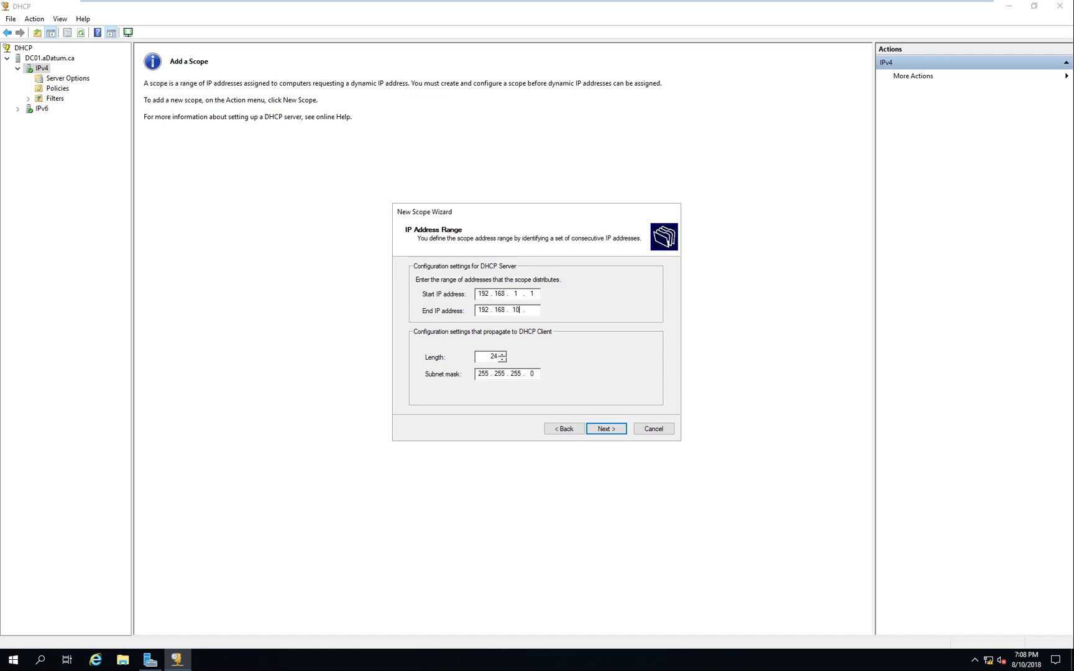
{"action": "type", "text": ".168.1"}
{"action": "left_click", "coordinate": [497, 357]}
{"action": "key", "text": "BackSpace"}
{"action": "key", "text": "Escape"}
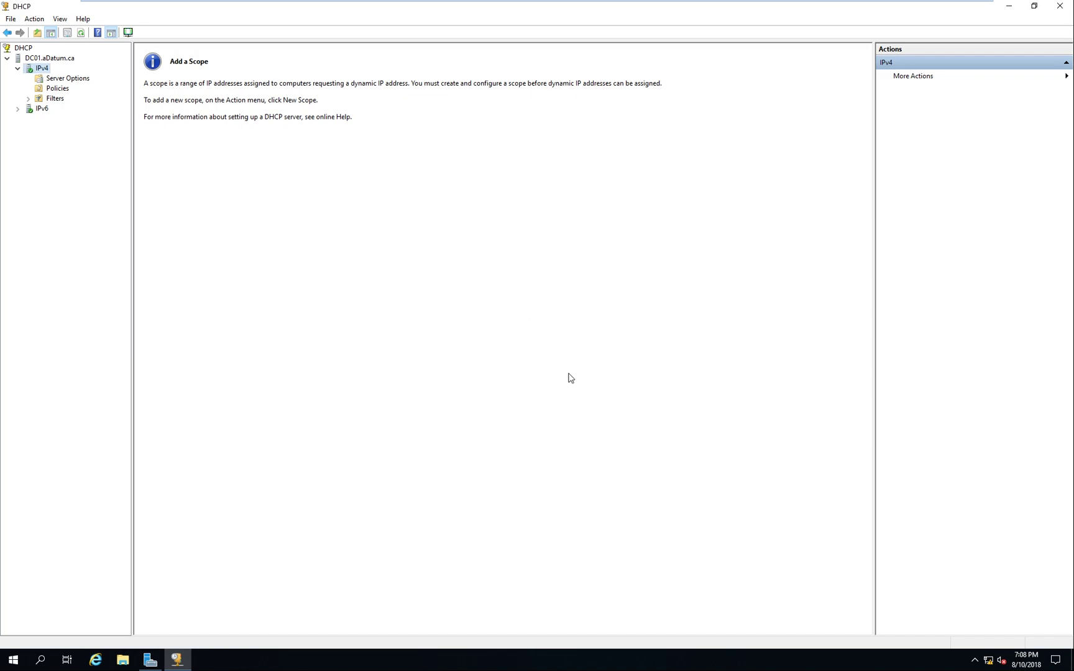
Start a new IPv4 scope named 'Build'
{"action": "key", "text": "alt+Tab"}
{"action": "key", "text": "alt+Tab"}
{"action": "right_click", "coordinate": [43, 70]}
{"action": "left_click", "coordinate": [80, 90]}
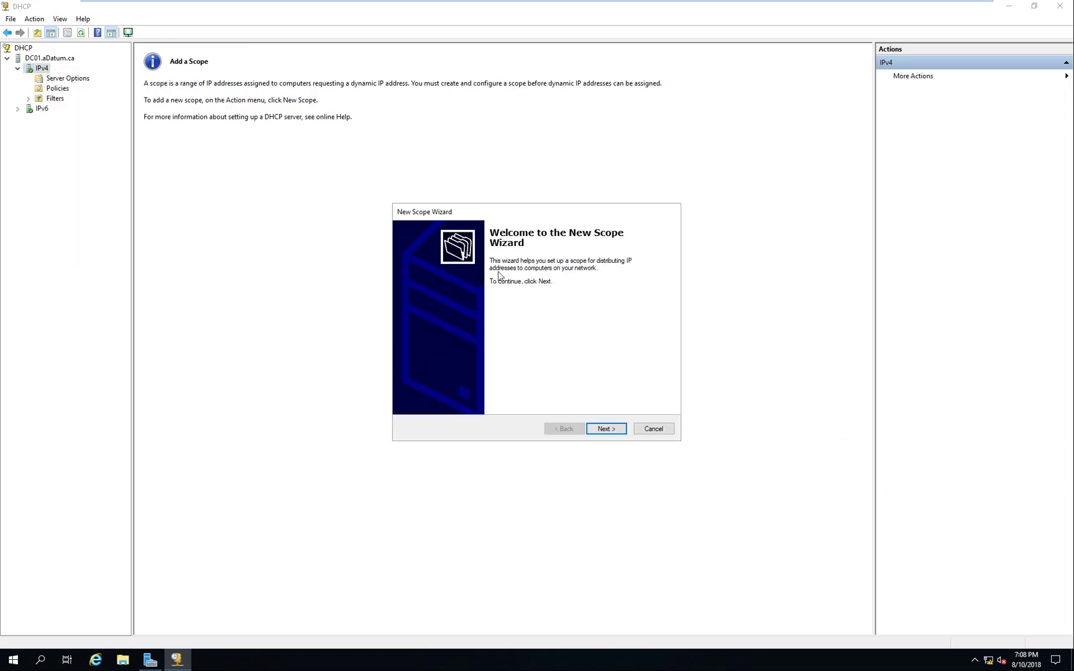
{"action": "left_click", "coordinate": [608, 428]}
{"action": "type", "text": "Bui"}
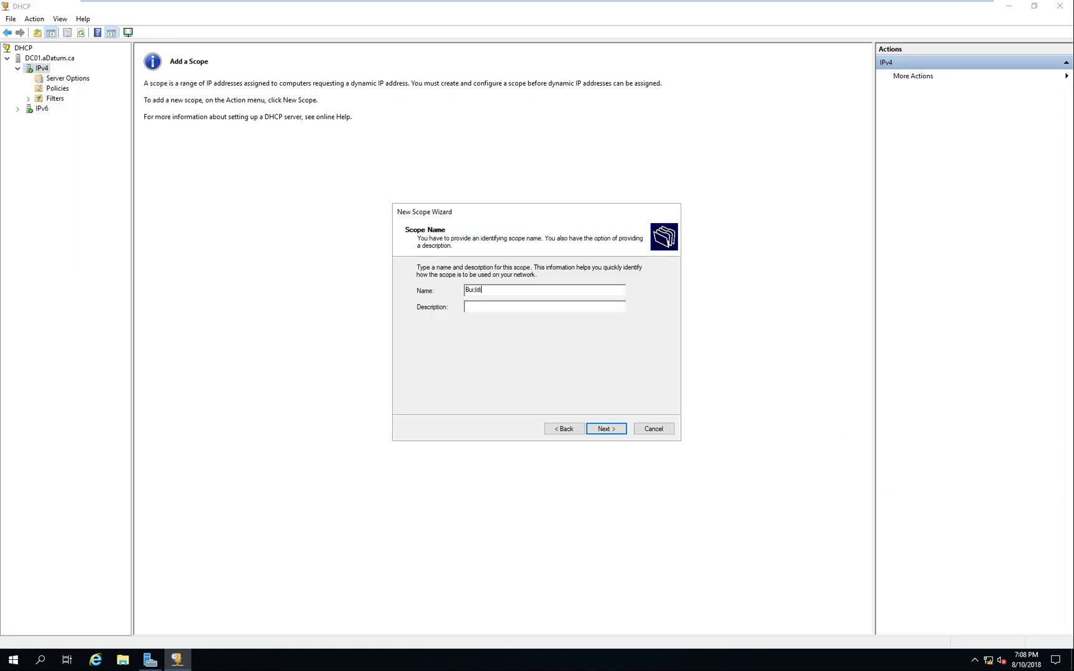
{"action": "type", "text": "ld"}
{"action": "key", "text": "Return"}
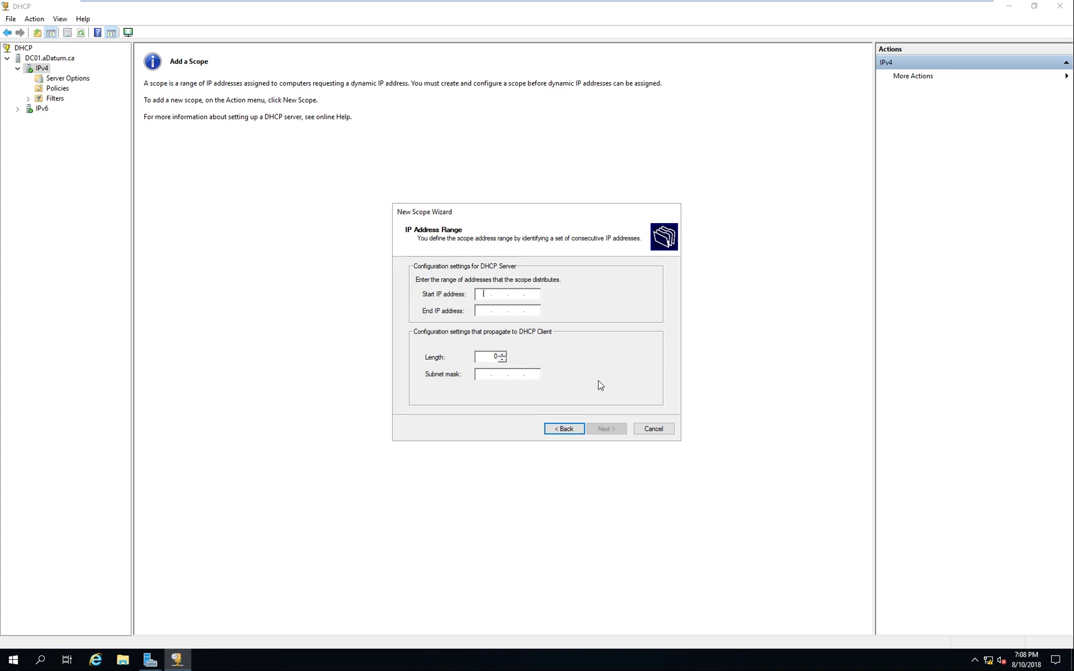
Set the scope range 192.168.1.1–192.168.1.254 with prefix length 24 (255.255.255.0)
{"action": "type", "text": "192 . 168 . 1 . 1"}
{"action": "key", "text": "Tab"}
{"action": "type", "text": "1"}
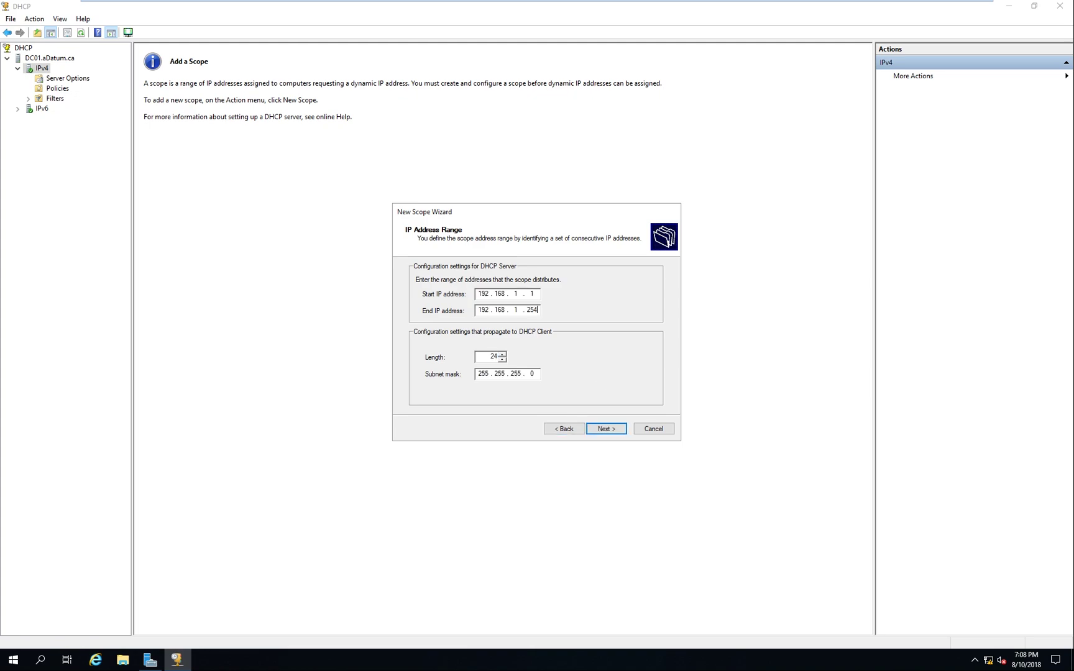
{"action": "key", "text": "Tab"}
{"action": "key", "text": "Tab"}
{"action": "mouse_move", "coordinate": [536, 312]}
{"action": "left_mouse_down"}
{"action": "mouse_move", "coordinate": [524, 311]}
{"action": "mouse_move", "coordinate": [533, 310]}
{"action": "left_mouse_up"}
{"action": "key", "text": "Home"}
{"action": "left_click", "coordinate": [538, 294]}
{"action": "left_click_drag", "start_coordinate": [528, 310], "coordinate": [535, 311]}
{"action": "left_click", "coordinate": [535, 374]}
{"action": "left_click_drag", "start_coordinate": [489, 356], "coordinate": [502, 358]}
{"action": "key", "text": "Tab"}
{"action": "left_click", "coordinate": [607, 430]}
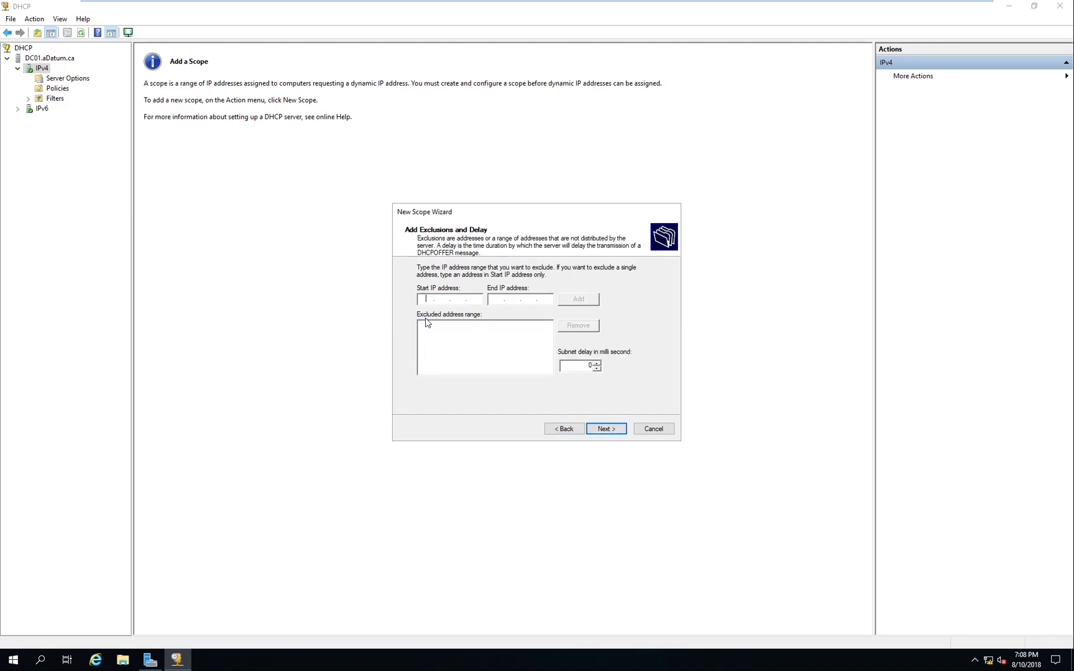
Add the exclusion range 192.168.1.1–192.168.1.10 to the new scope
{"action": "left_click", "coordinate": [424, 297]}
{"action": "type", "text": "19"}
{"action": "type", "text": "168.1.220"}
{"action": "key", "text": "Tab"}
{"action": "left_click", "coordinate": [545, 301]}
{"action": "left_click", "coordinate": [575, 302]}
{"action": "double_click", "coordinate": [545, 299]}
{"action": "key", "text": "BackSpace"}
{"action": "type", "text": "168.1.1"}
{"action": "left_click", "coordinate": [588, 302]}
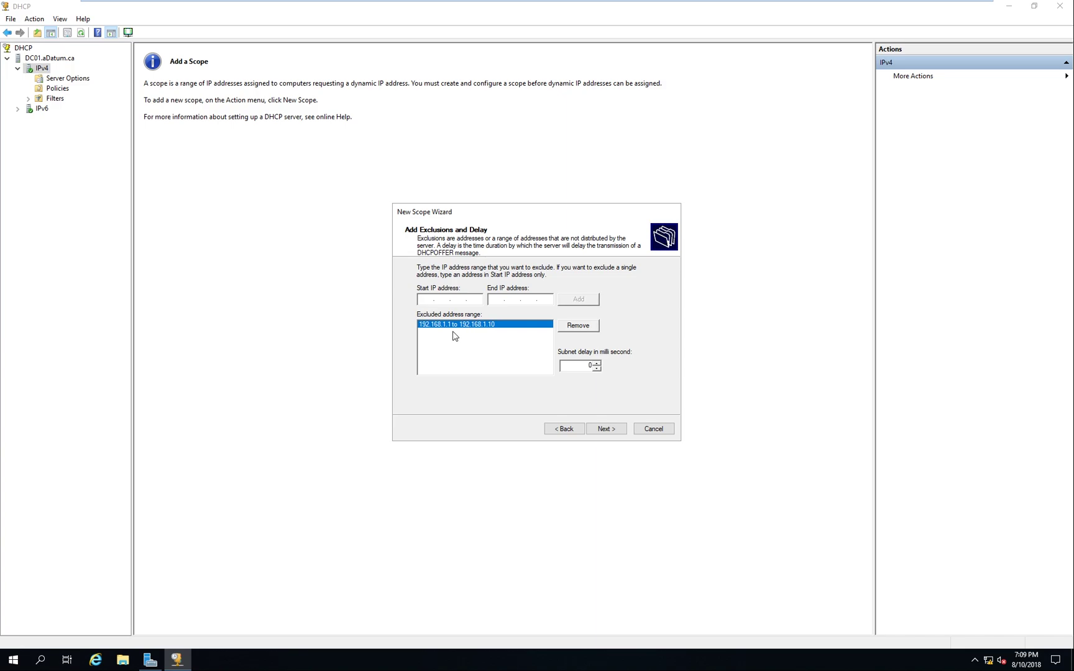
Set the scope lease duration to 1 day
{"action": "left_click", "coordinate": [607, 429]}
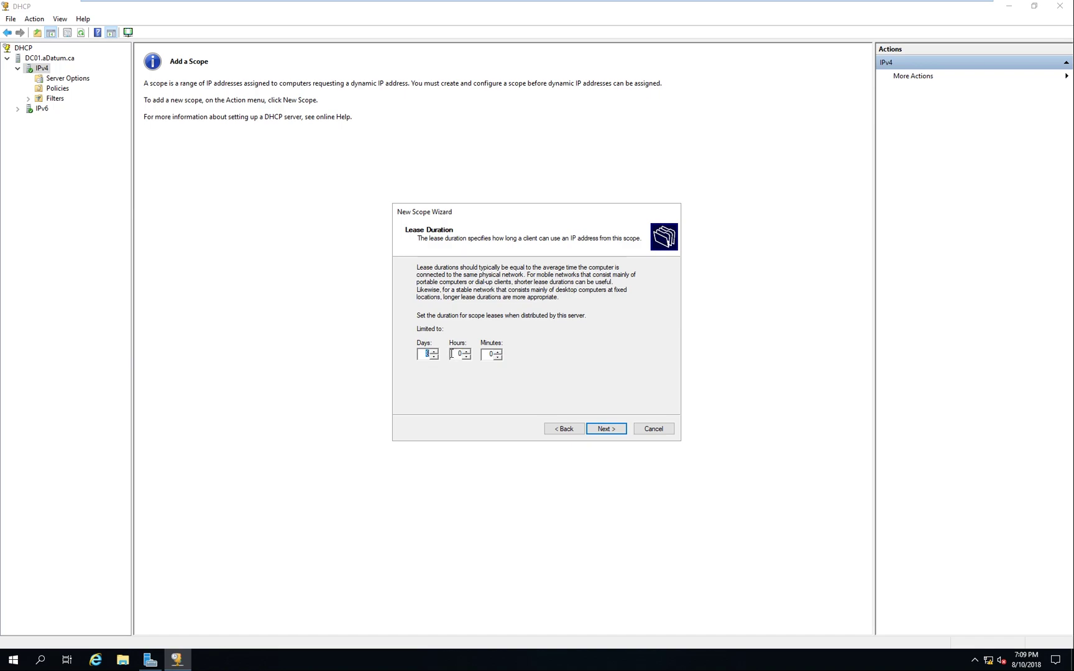
{"action": "type", "text": "1"}
{"action": "left_click", "coordinate": [605, 428]}
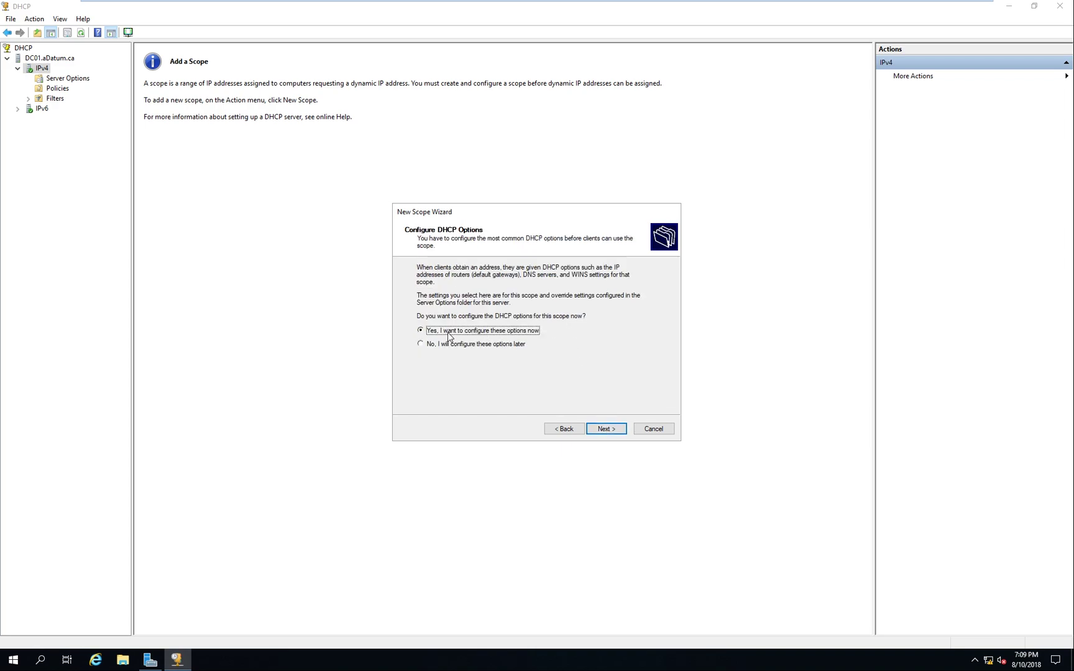
Accept the gateway, DNS (aDatum.ca, 192.168.1.200), WINS and activation pages, then finish the scope wizard
{"action": "left_click", "coordinate": [605, 428]}
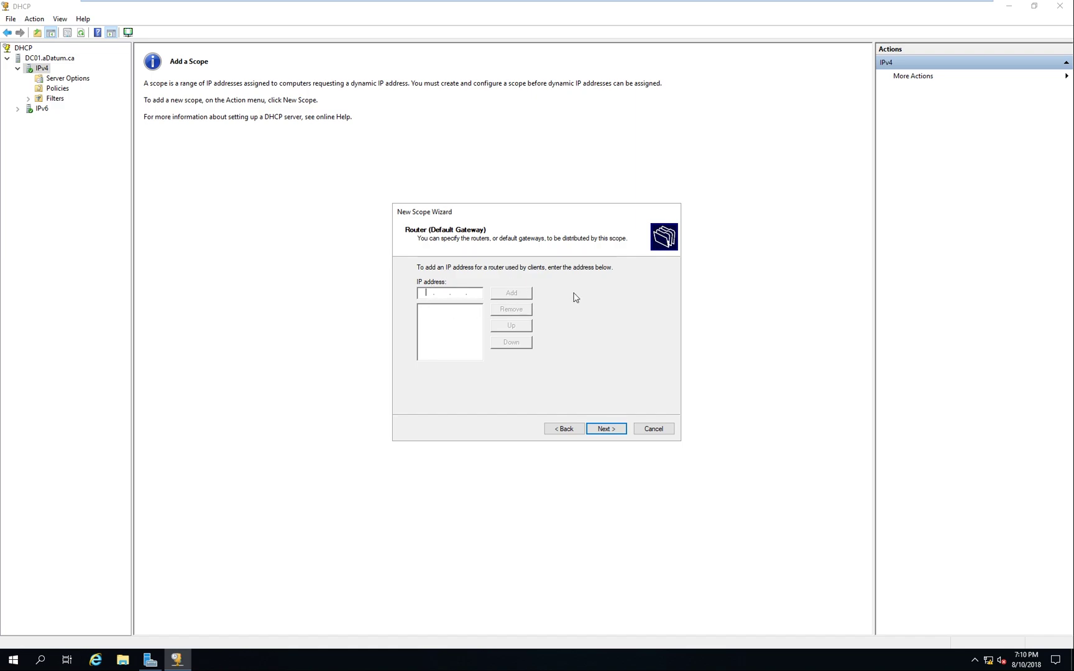
{"action": "left_click", "coordinate": [603, 430]}
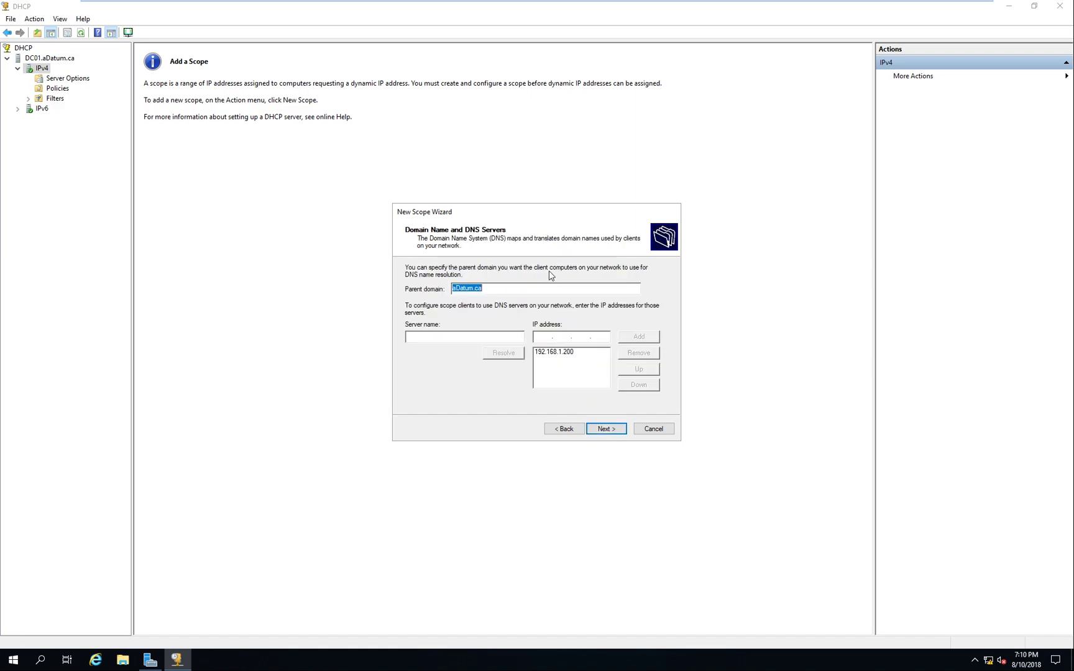
{"action": "left_click", "coordinate": [569, 433]}
{"action": "mouse_move", "coordinate": [489, 3]}
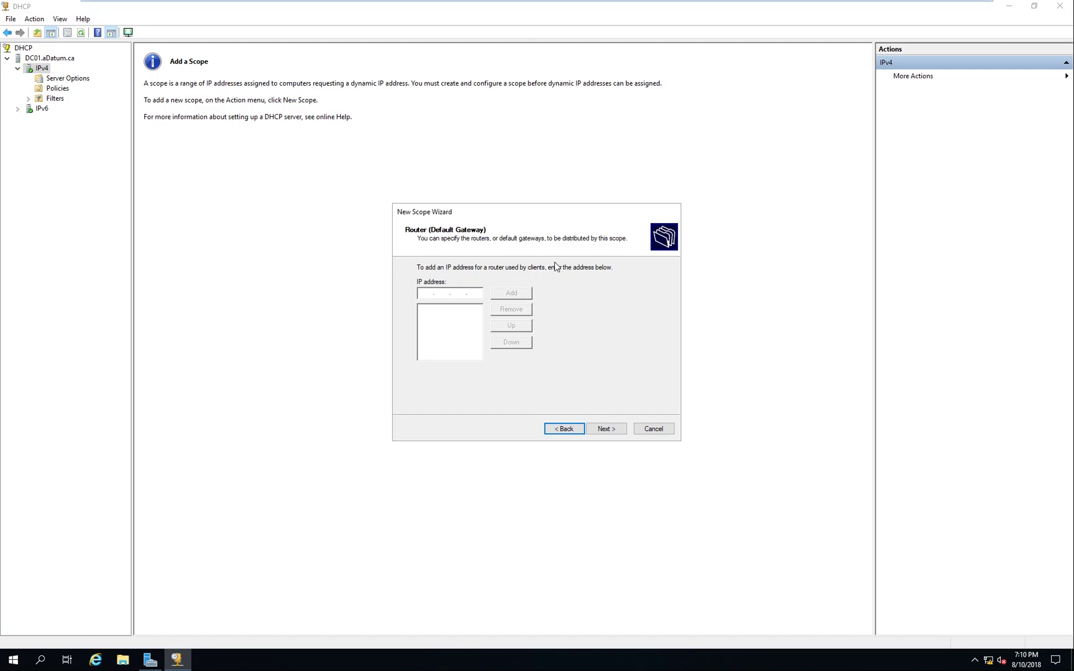
{"action": "left_click", "coordinate": [605, 429]}
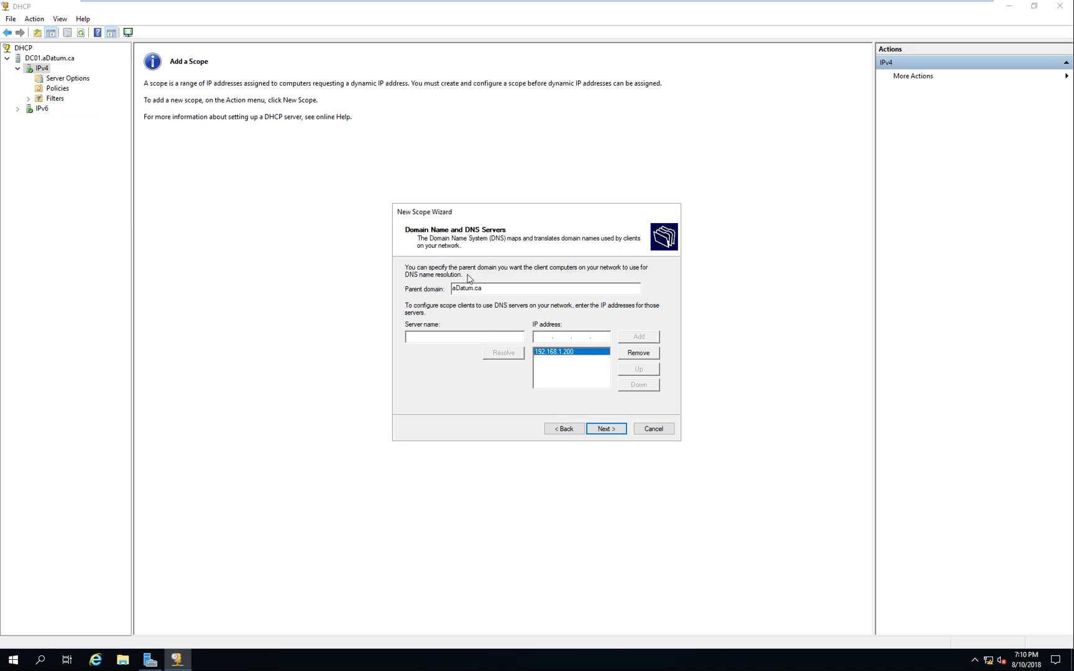
{"action": "left_click", "coordinate": [613, 427]}
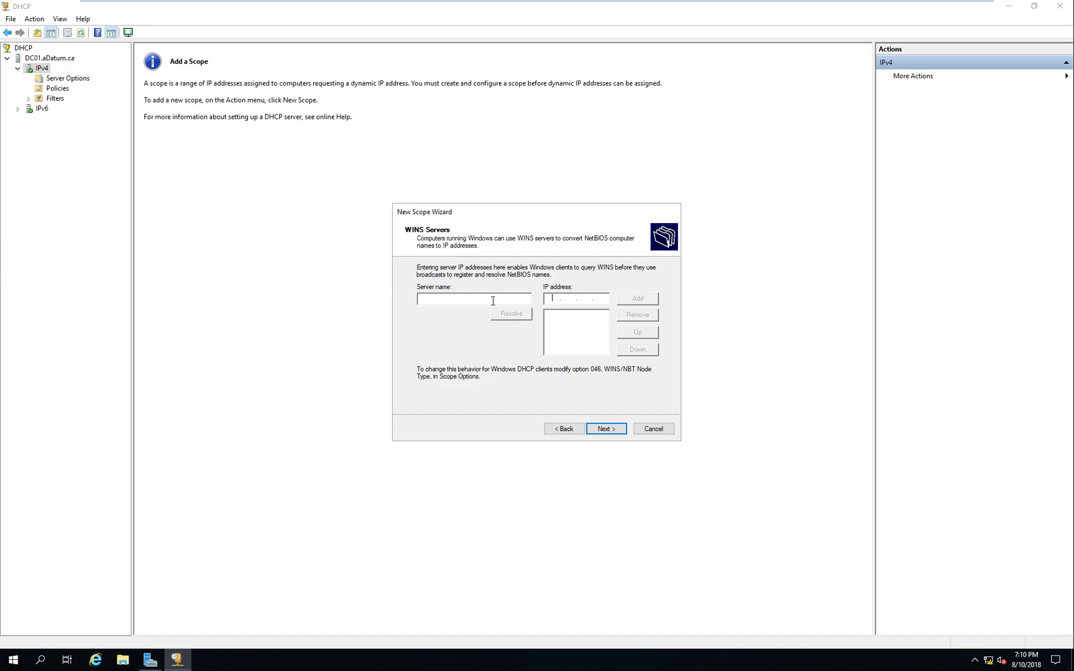
{"action": "left_click", "coordinate": [606, 429]}
{"action": "left_click", "coordinate": [618, 432]}
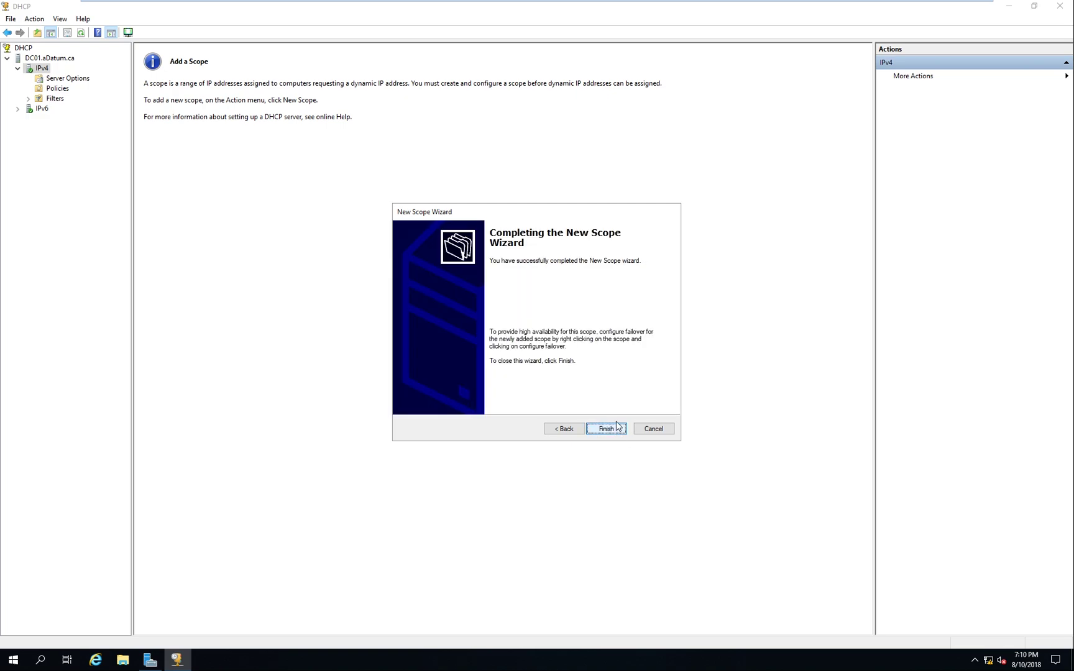
{"action": "left_click", "coordinate": [616, 429]}
Expand the Building 1 scope and show its Address Pool (192.168.1.1–254, .1–.10 excluded)
{"action": "double_click", "coordinate": [75, 78]}
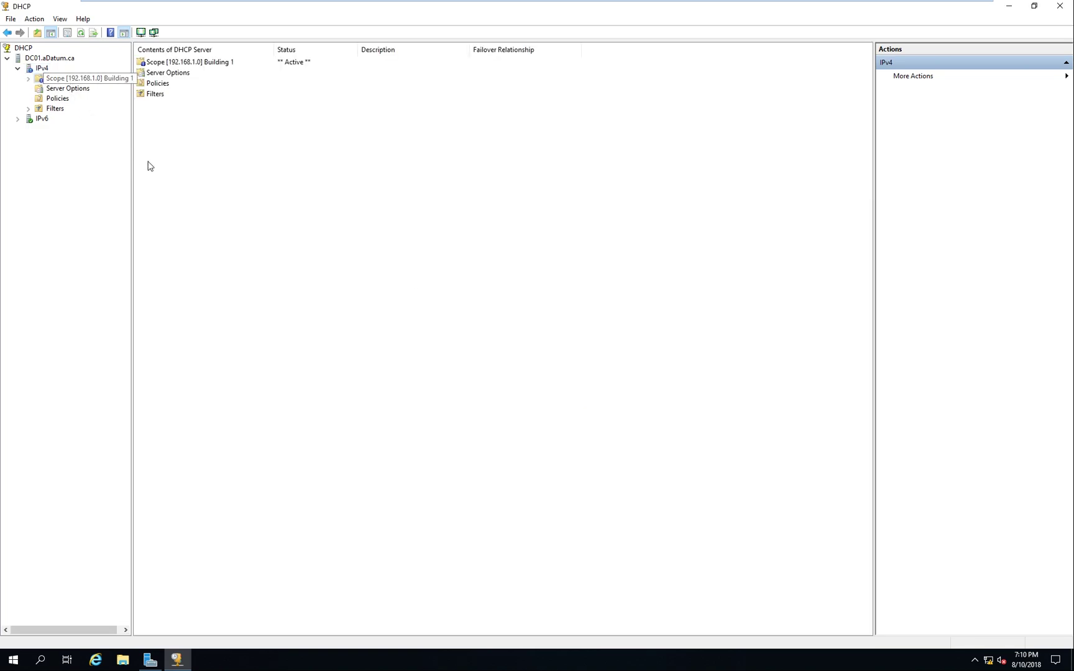
{"action": "right_click", "coordinate": [41, 69]}
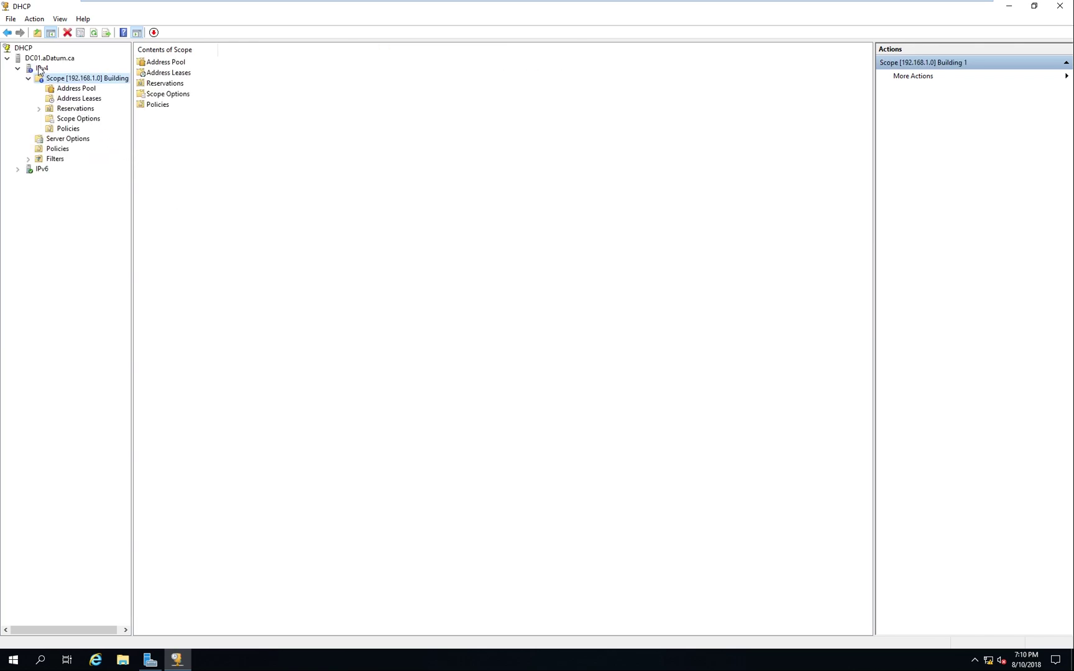
{"action": "left_click", "coordinate": [115, 221]}
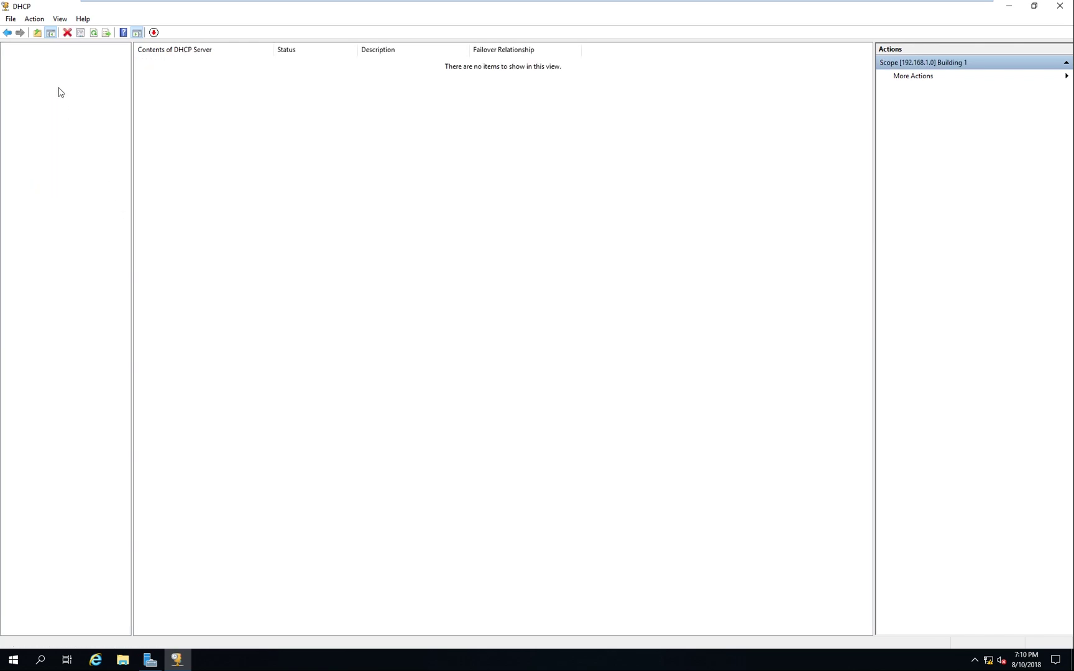
{"action": "double_click", "coordinate": [82, 81]}
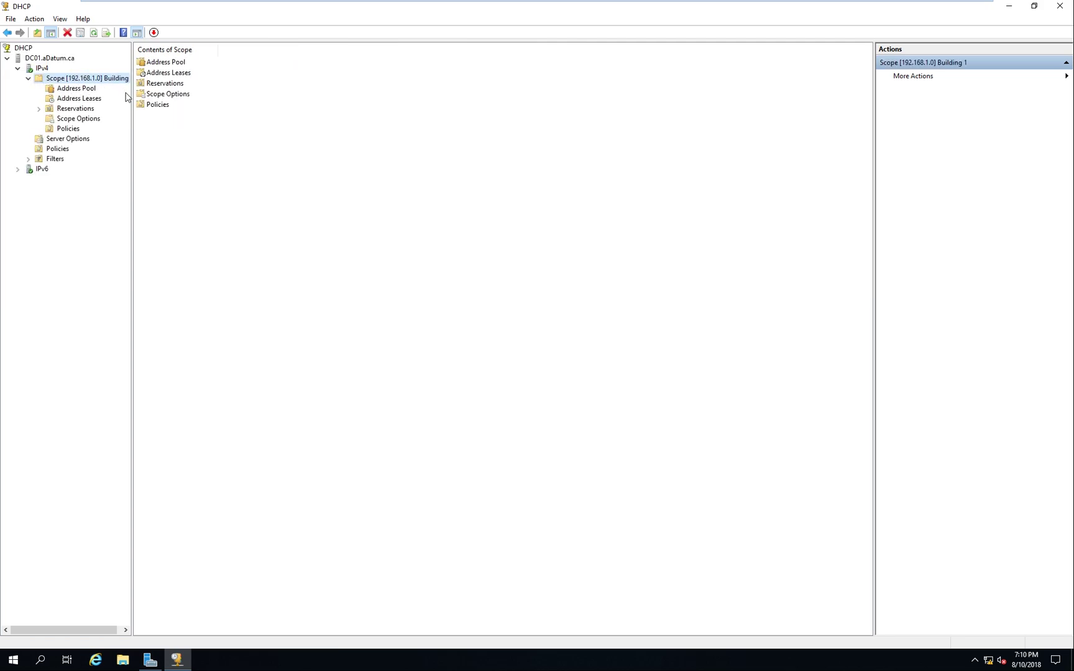
{"action": "left_click_drag", "start_coordinate": [136, 114], "coordinate": [168, 112]}
{"action": "left_click", "coordinate": [75, 91]}
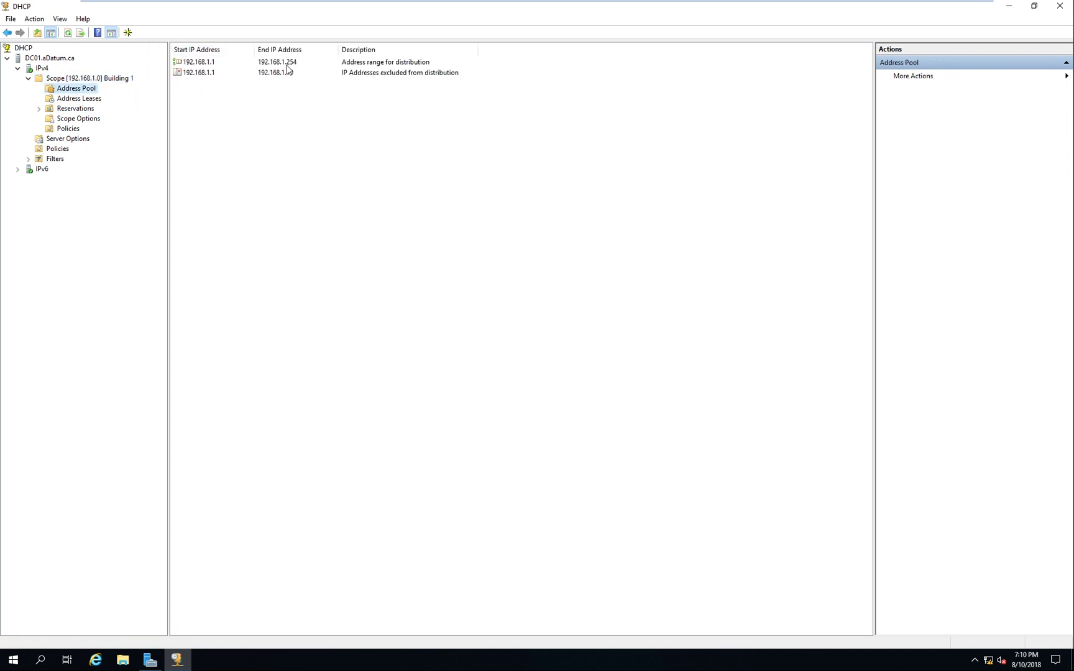
Check the excluded range in the Address Pool, then show the scope's empty Reservations page
{"action": "left_click_drag", "start_coordinate": [186, 95], "coordinate": [314, 84]}
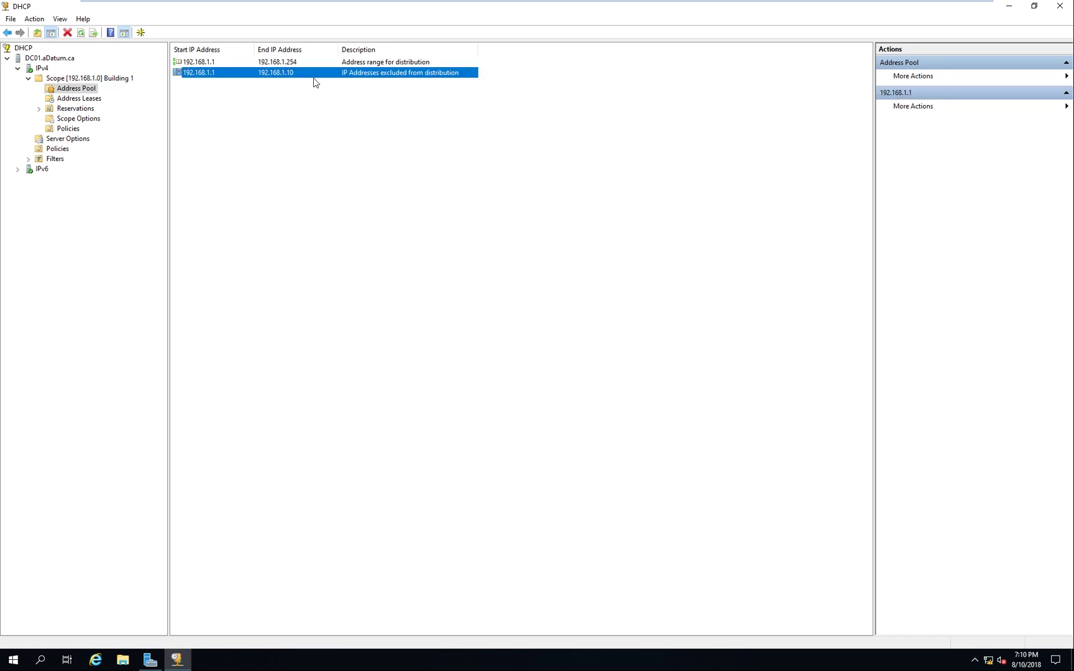
{"action": "left_click", "coordinate": [278, 113]}
{"action": "left_click", "coordinate": [74, 109]}
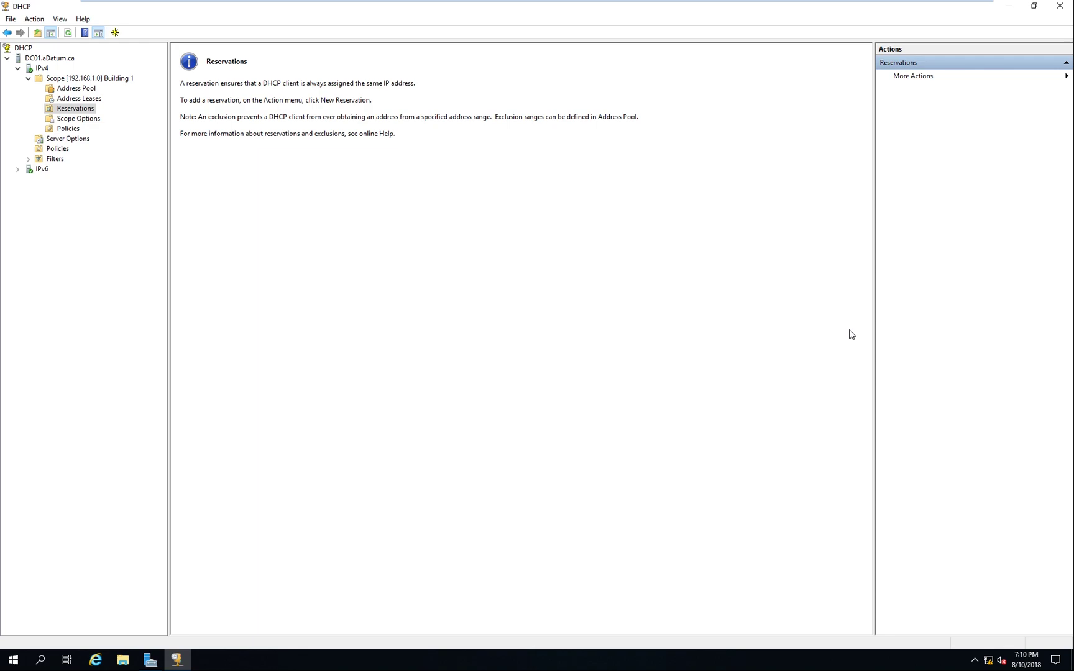
{"action": "key", "text": "super"}
{"action": "key", "text": "super"}
Launch Command Prompt by running cmd from the Run dialog
{"action": "key", "text": "super+r"}
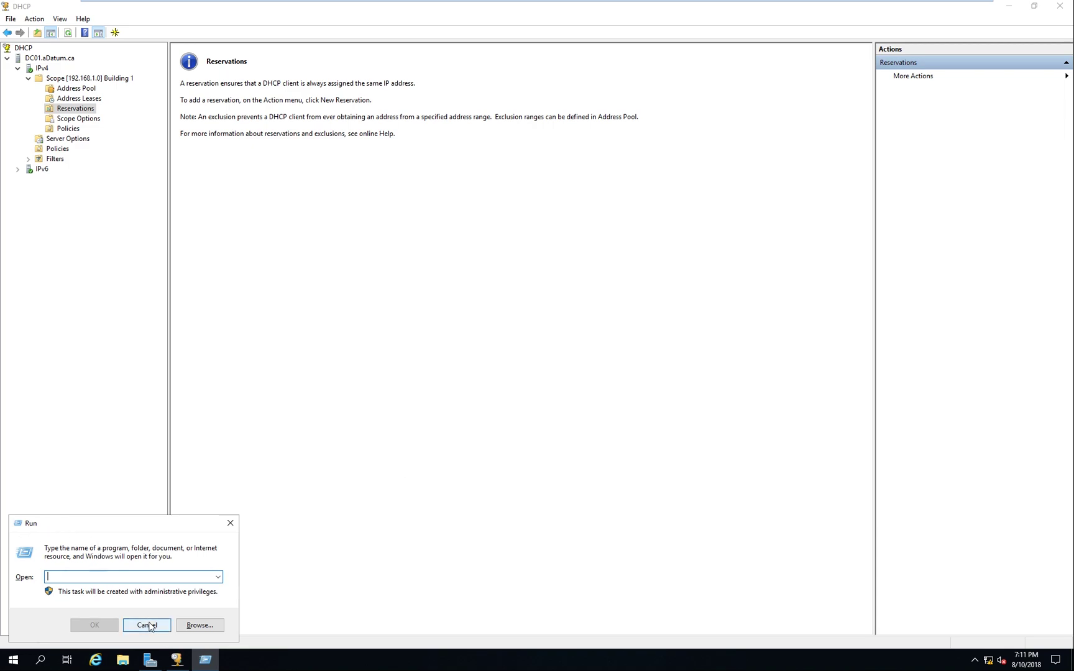
{"action": "left_click", "coordinate": [147, 625]}
{"action": "key", "text": "super"}
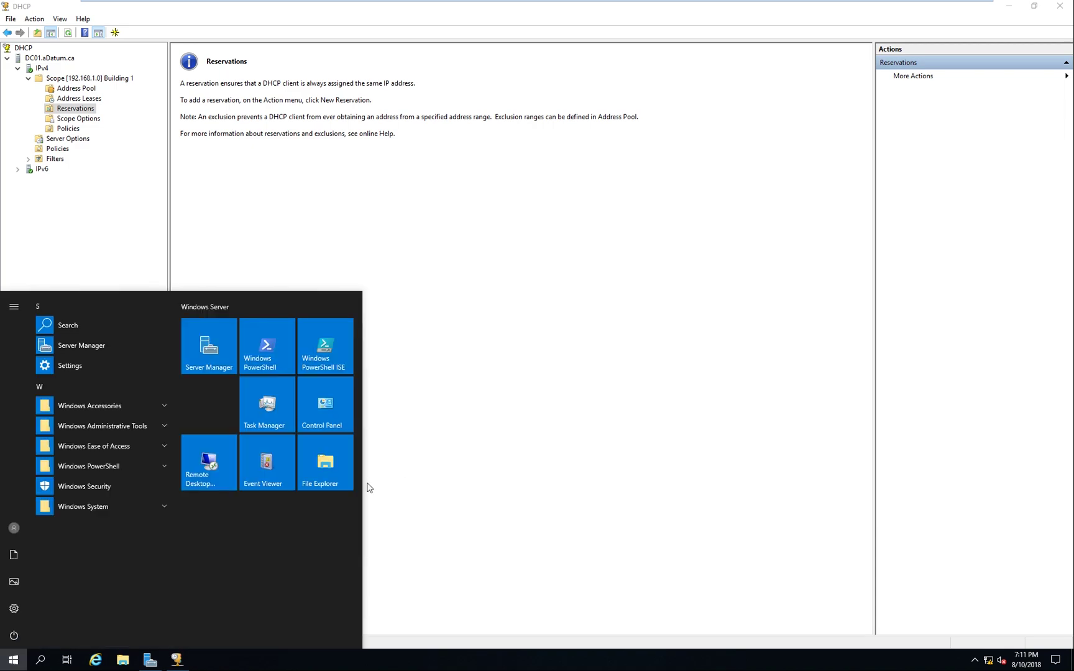
{"action": "type", "text": "run"}
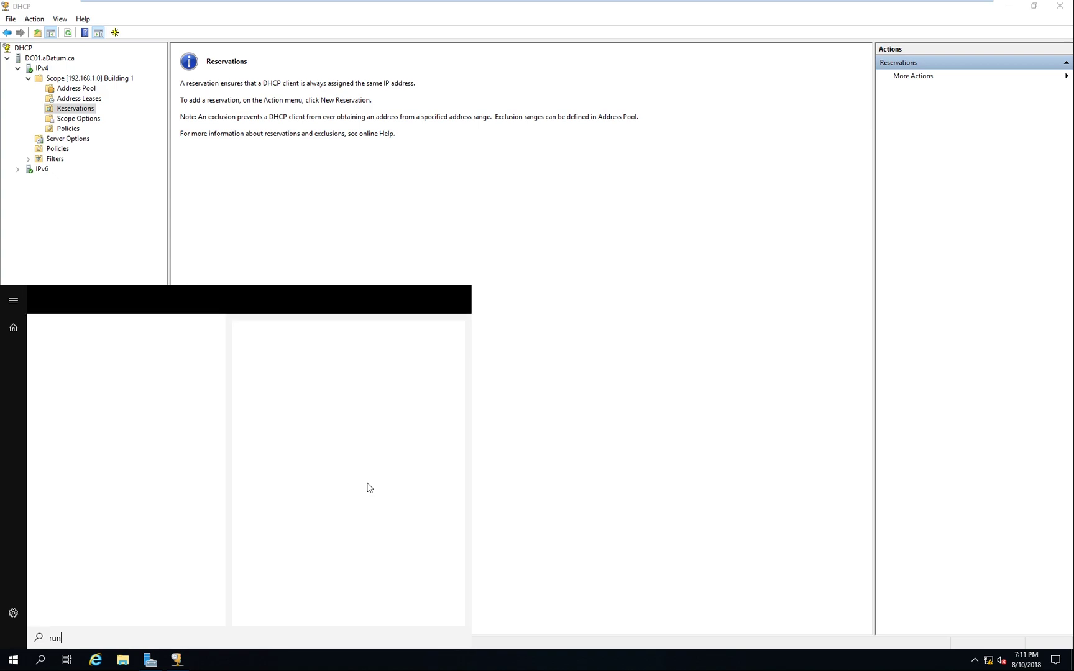
{"action": "key", "text": "Return"}
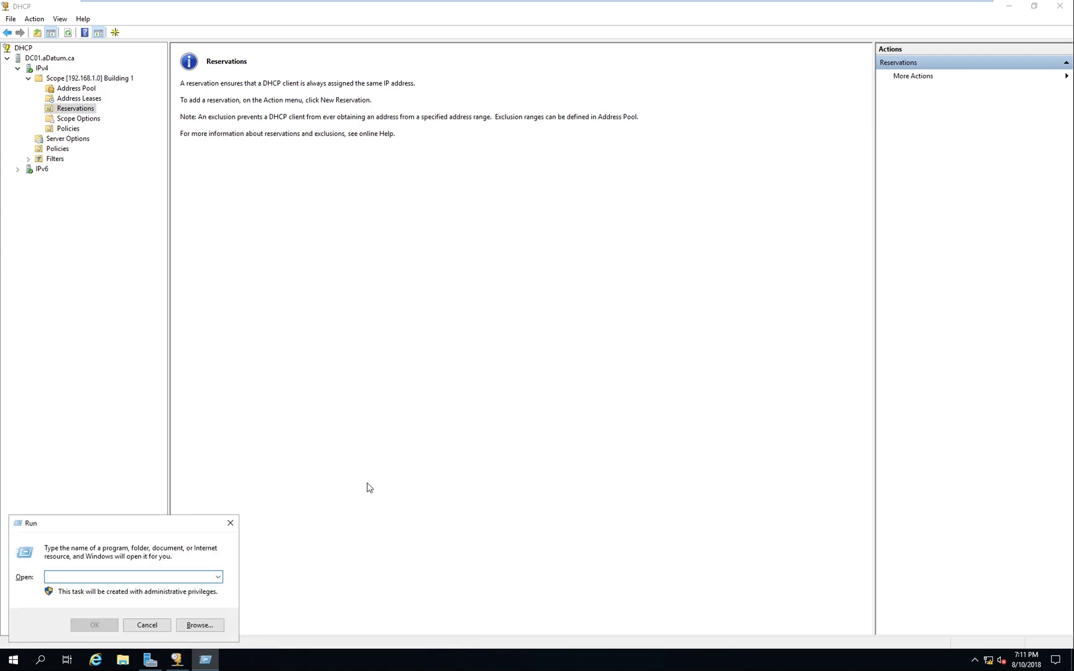
{"action": "type", "text": "cmd"}
{"action": "key", "text": "Return"}
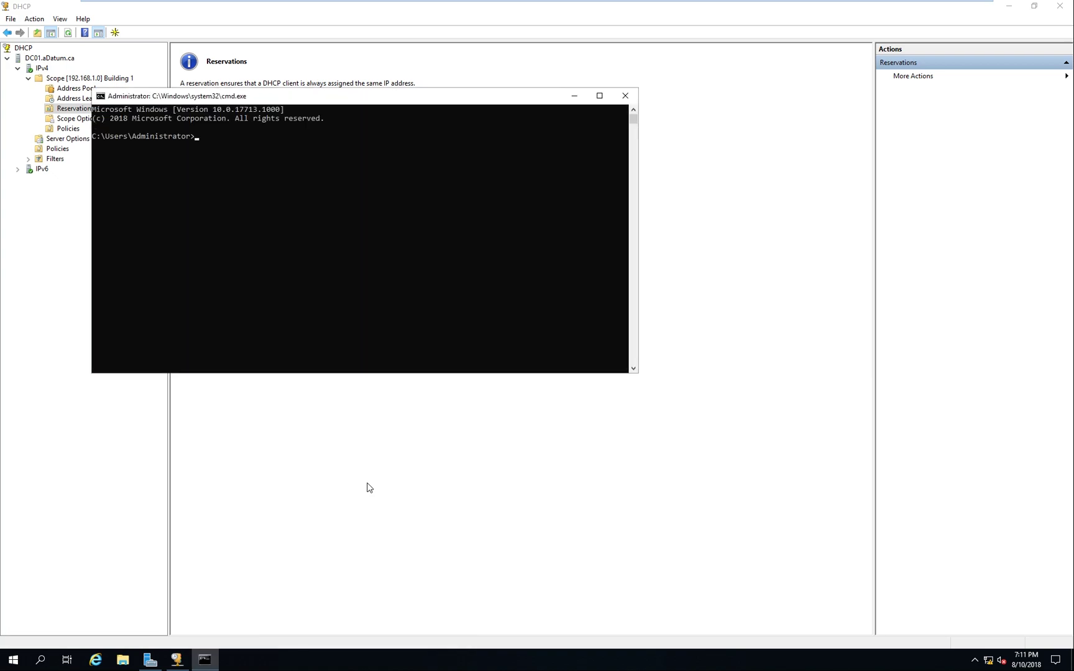
Run getmac in the console, then clear the screen with cls
{"action": "left_click_drag", "start_coordinate": [348, 112], "coordinate": [598, 159]}
{"action": "type", "text": "get"}
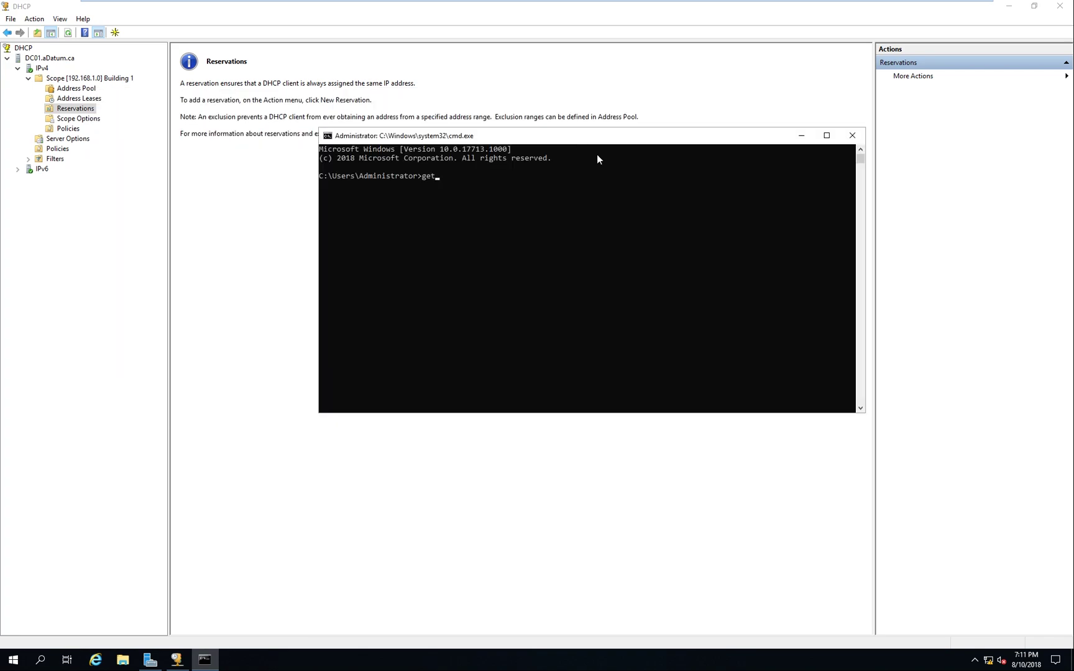
{"action": "type", "text": "mac"}
{"action": "key", "text": "Return"}
{"action": "right_click", "coordinate": [361, 213]}
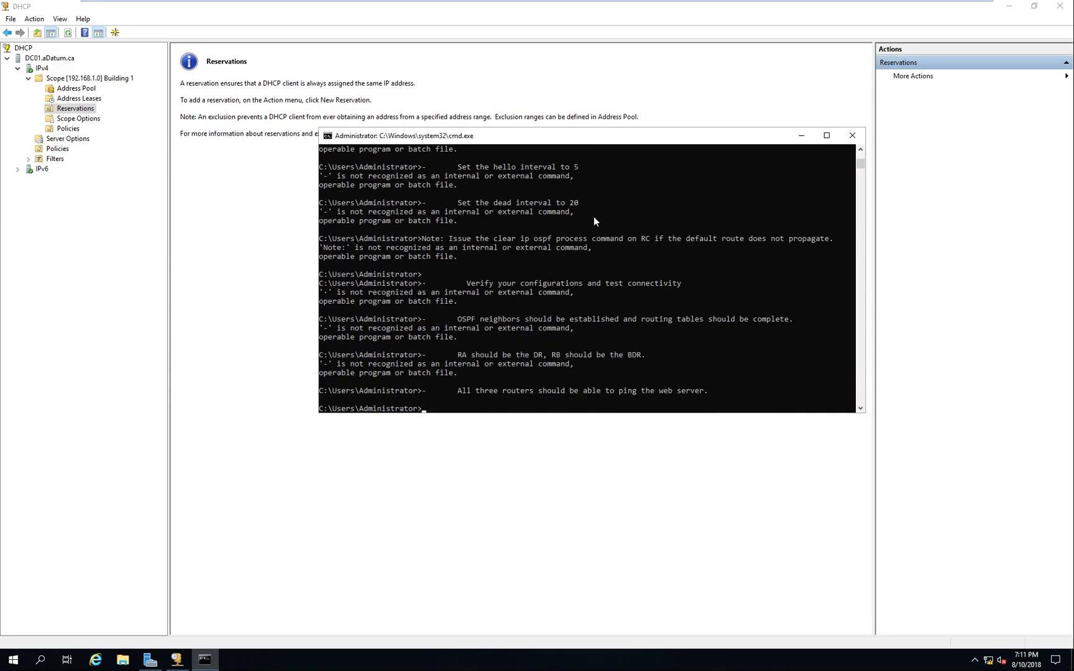
{"action": "type", "text": "cls"}
{"action": "key", "text": "Return"}
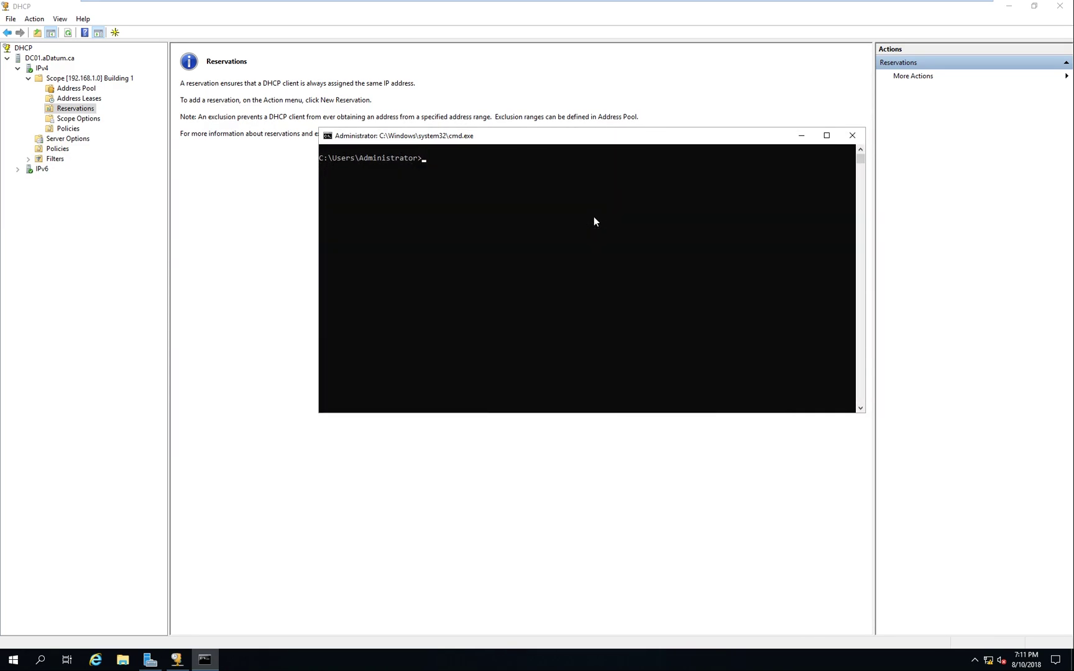
Clear the console again and rerun getmac for a clean MAC address listing
{"action": "type", "text": "getmac"}
{"action": "key", "text": "Return"}
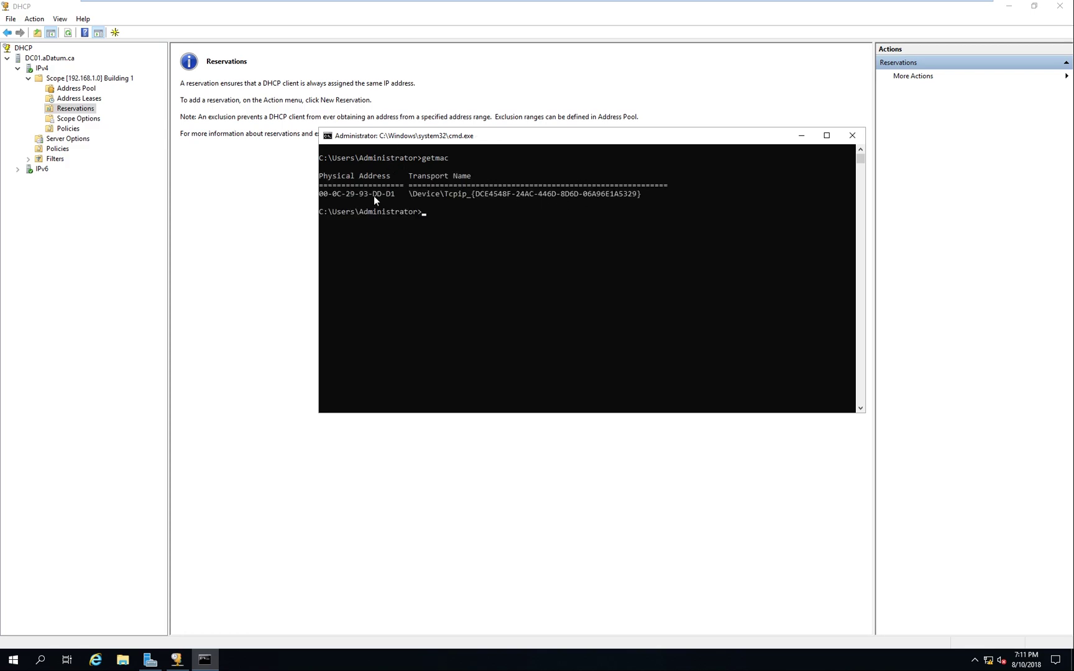
{"action": "right_click", "coordinate": [374, 196]}
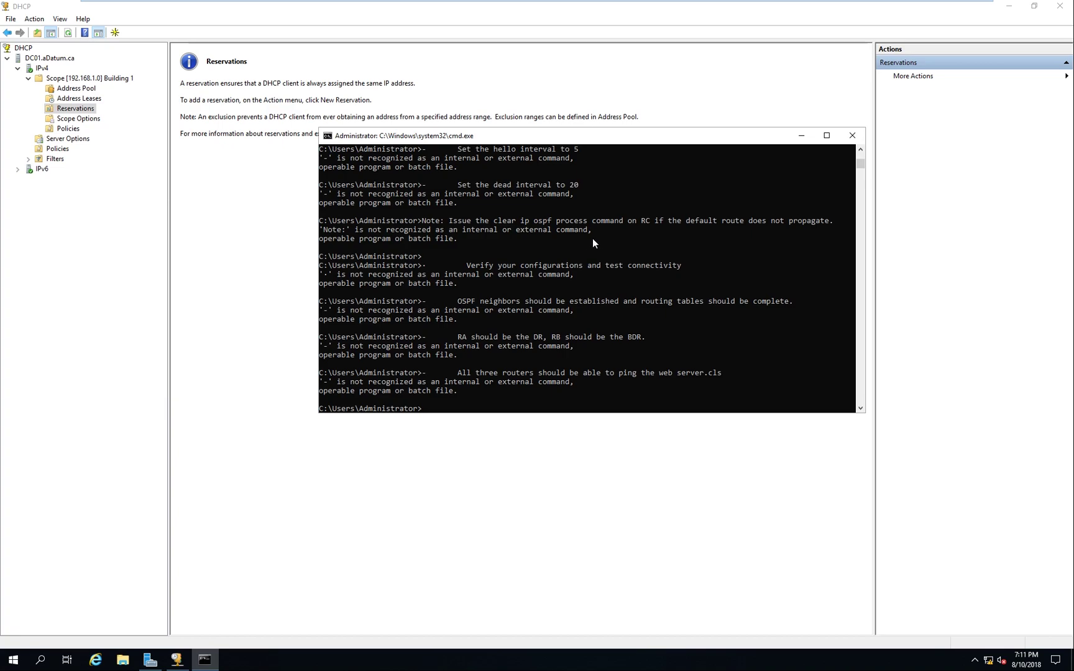
{"action": "key", "text": "Return"}
{"action": "type", "text": "cks"}
{"action": "key", "text": "Return"}
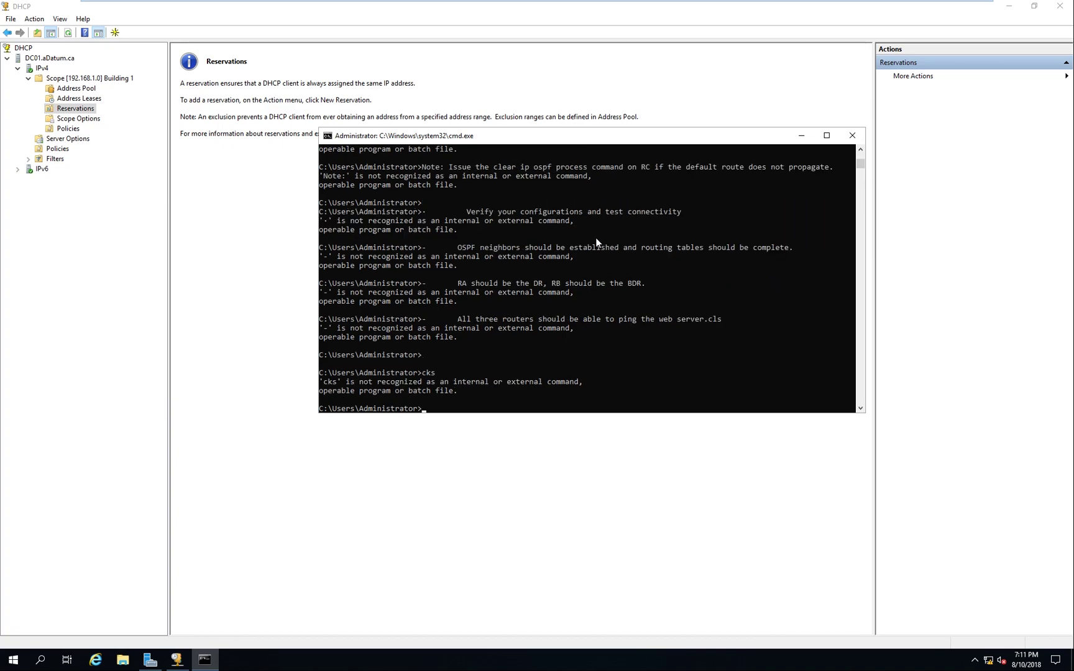
{"action": "type", "text": "cls"}
{"action": "key", "text": "Return"}
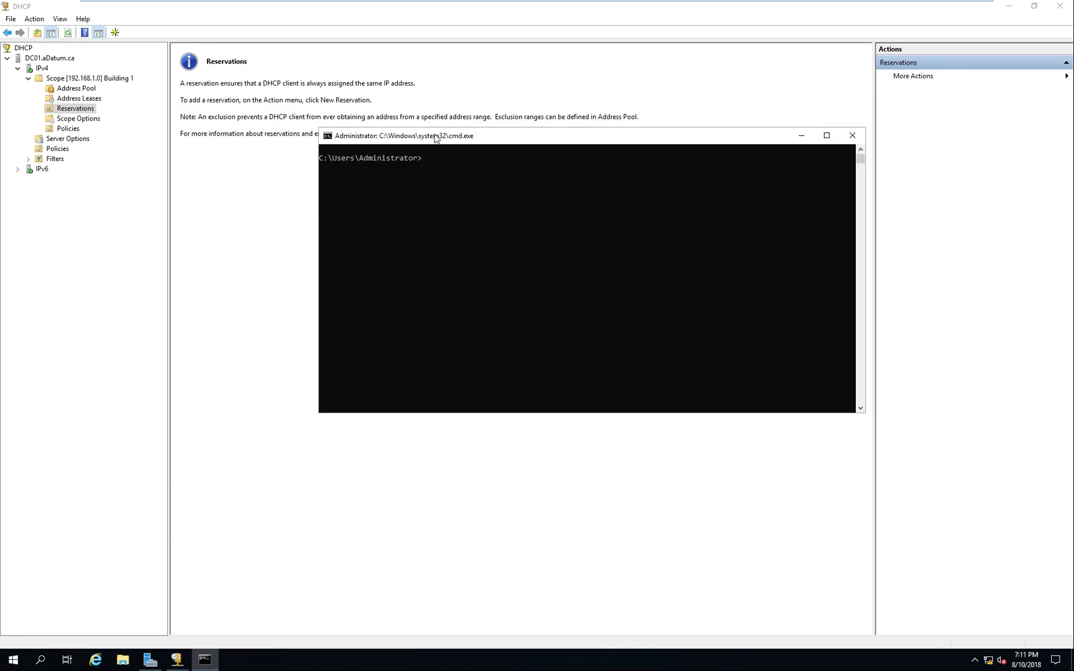
{"action": "type", "text": "getmac"}
{"action": "key", "text": "Return"}
Use Edit > Mark to highlight the MAC address 00-0C-29-93-DD-D1
{"action": "right_click", "coordinate": [435, 137]}
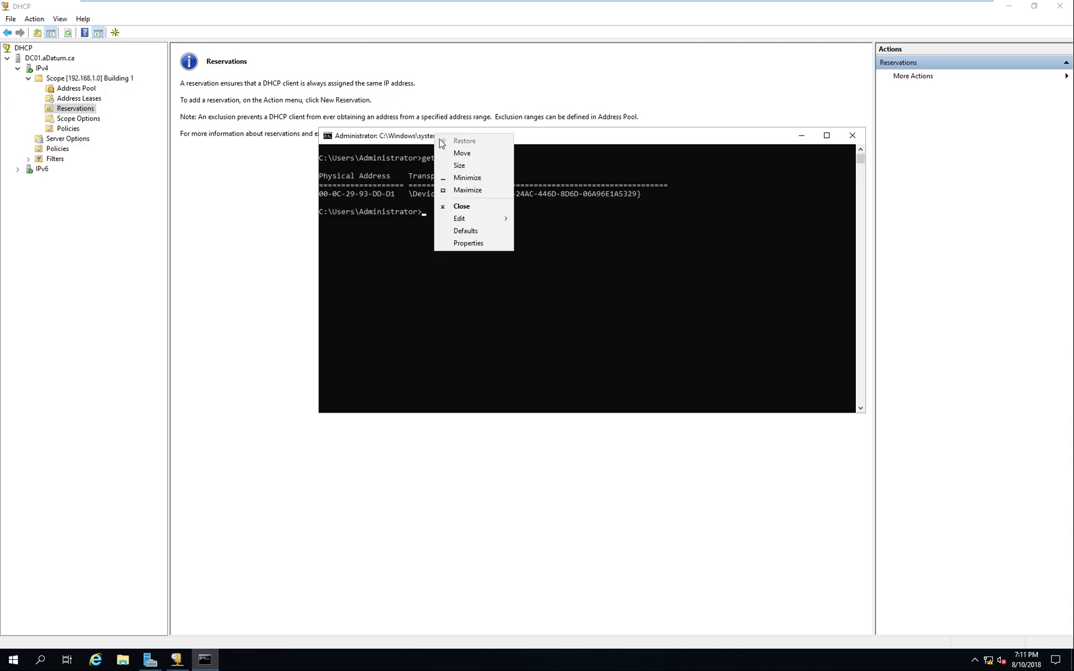
{"action": "mouse_move", "coordinate": [476, 220]}
{"action": "left_click", "coordinate": [538, 219]}
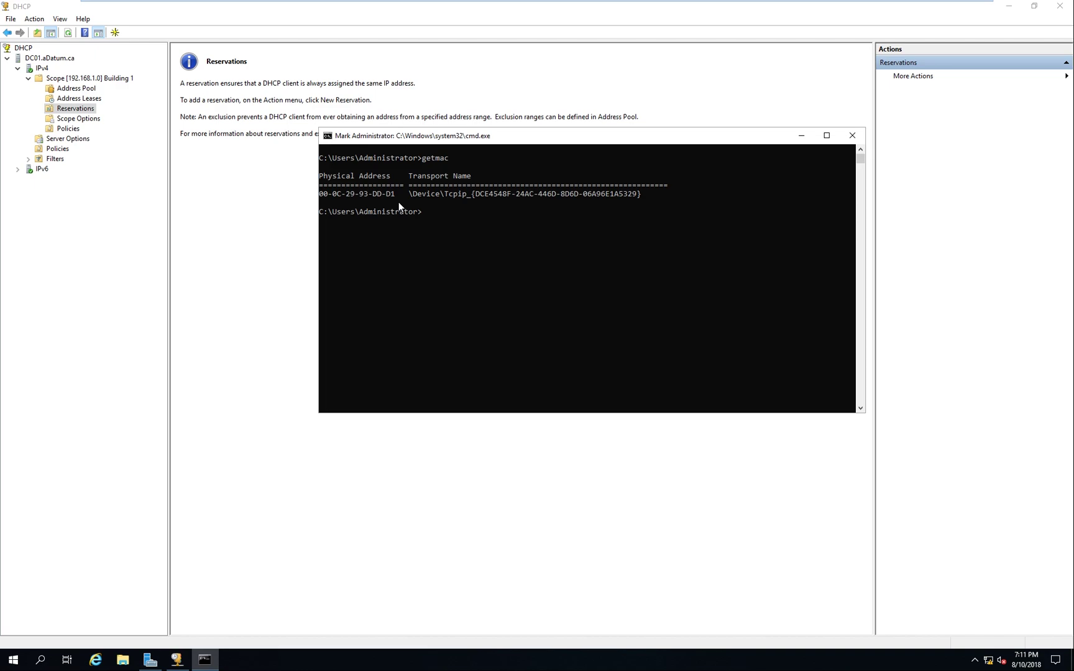
{"action": "left_click_drag", "start_coordinate": [396, 194], "coordinate": [319, 197]}
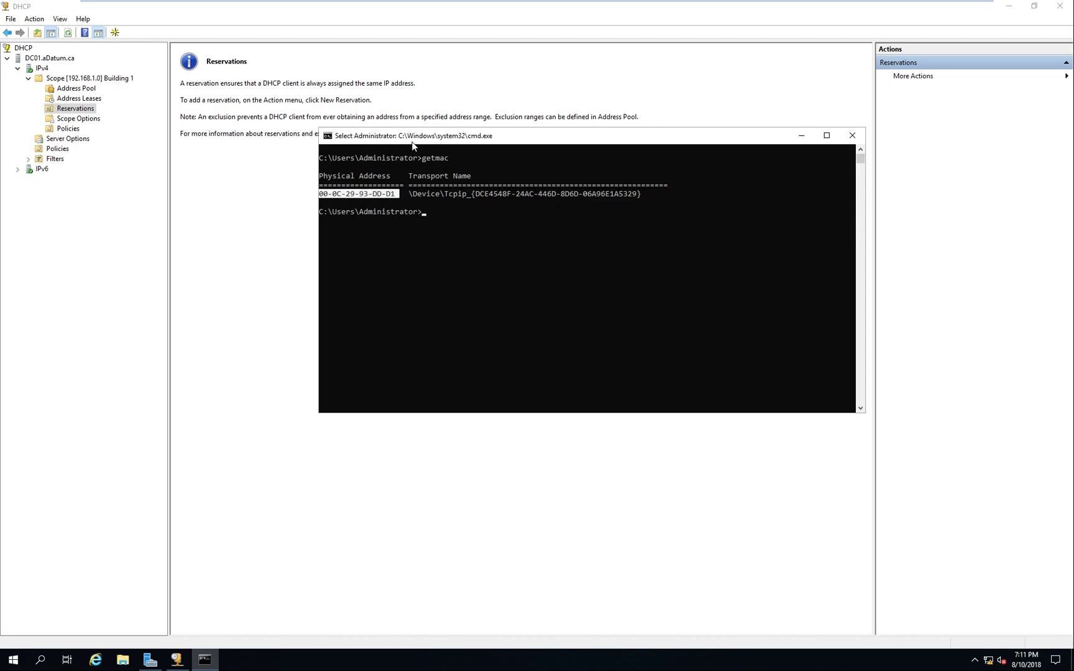
{"action": "right_click", "coordinate": [412, 143]}
{"action": "left_click", "coordinate": [401, 138]}
{"action": "right_click", "coordinate": [401, 138]}
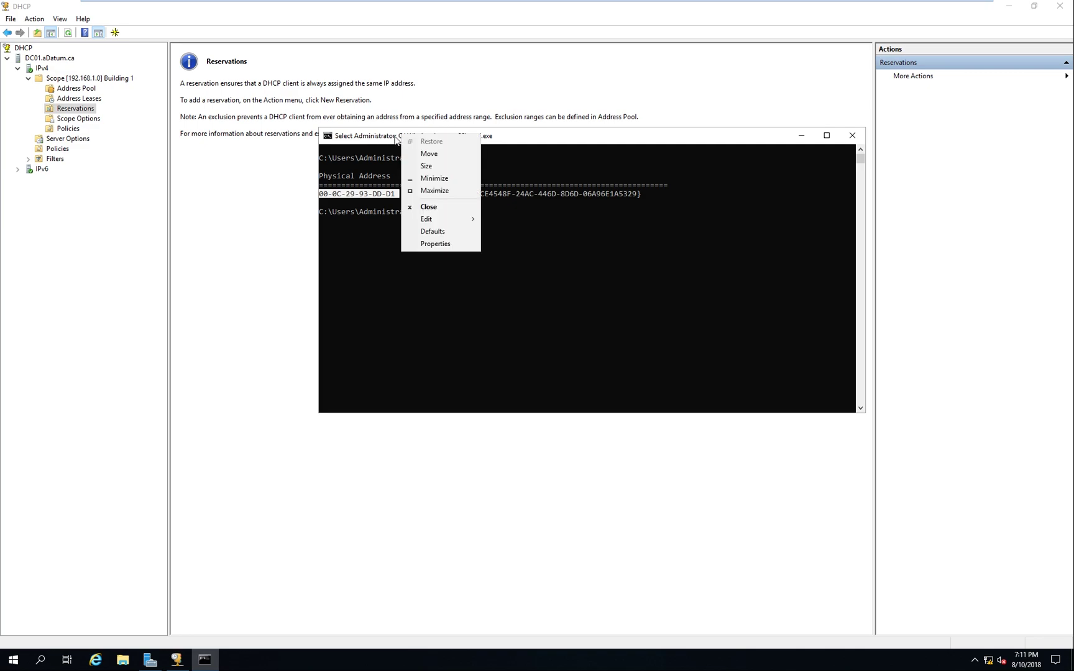
{"action": "mouse_move", "coordinate": [453, 219]}
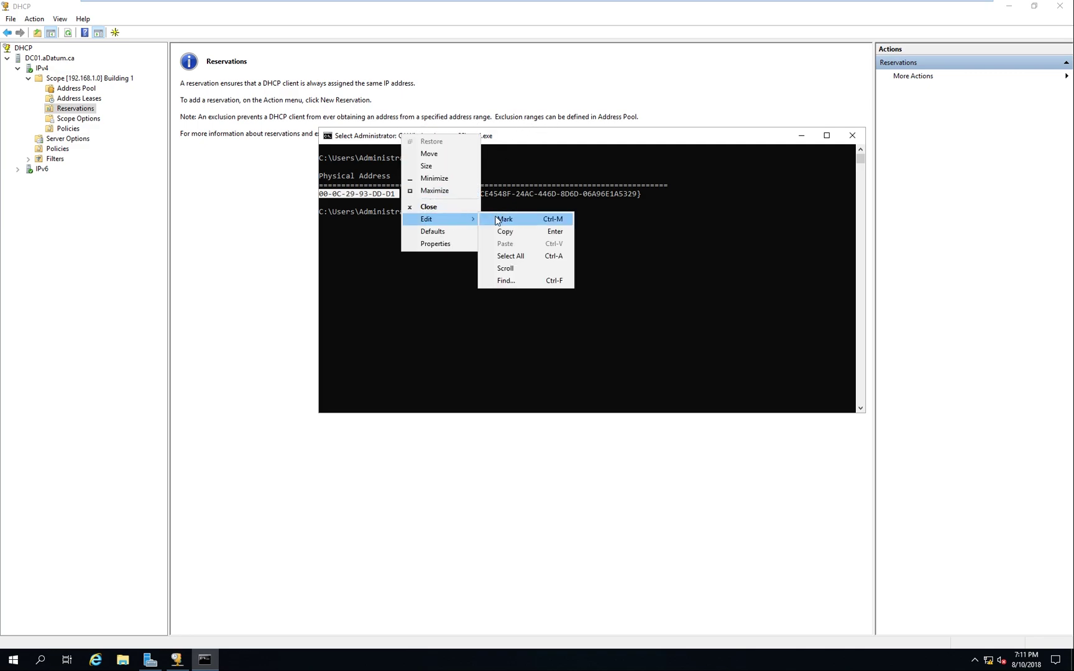
{"action": "left_click", "coordinate": [502, 219]}
{"action": "left_click_drag", "start_coordinate": [394, 193], "coordinate": [321, 197]}
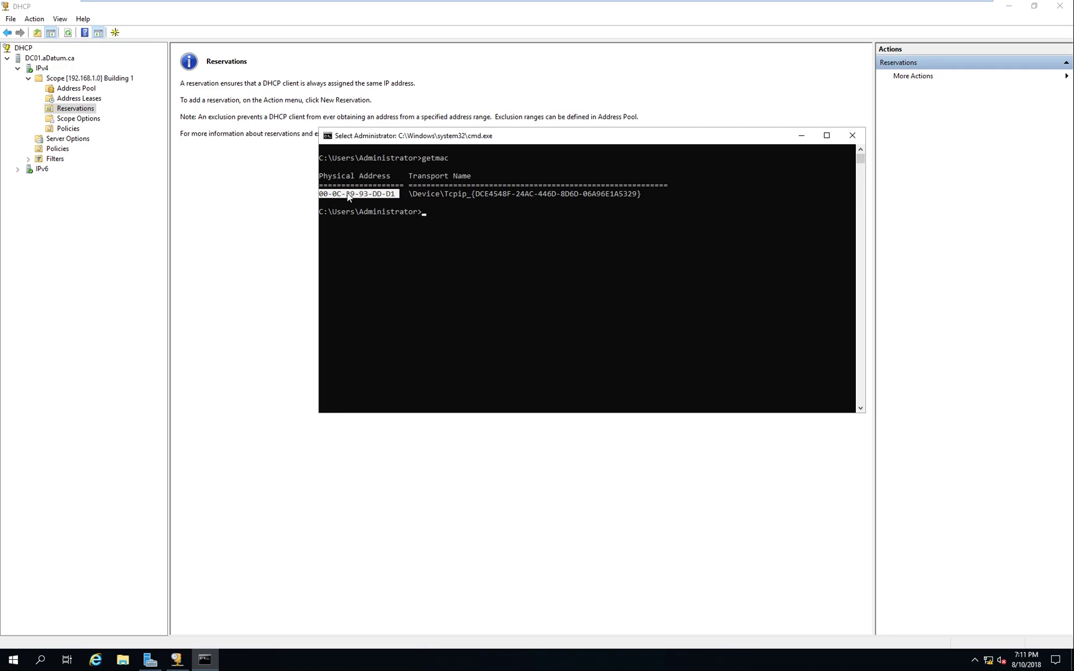
Copy the selected MAC address and close Command Prompt
{"action": "right_click", "coordinate": [402, 138]}
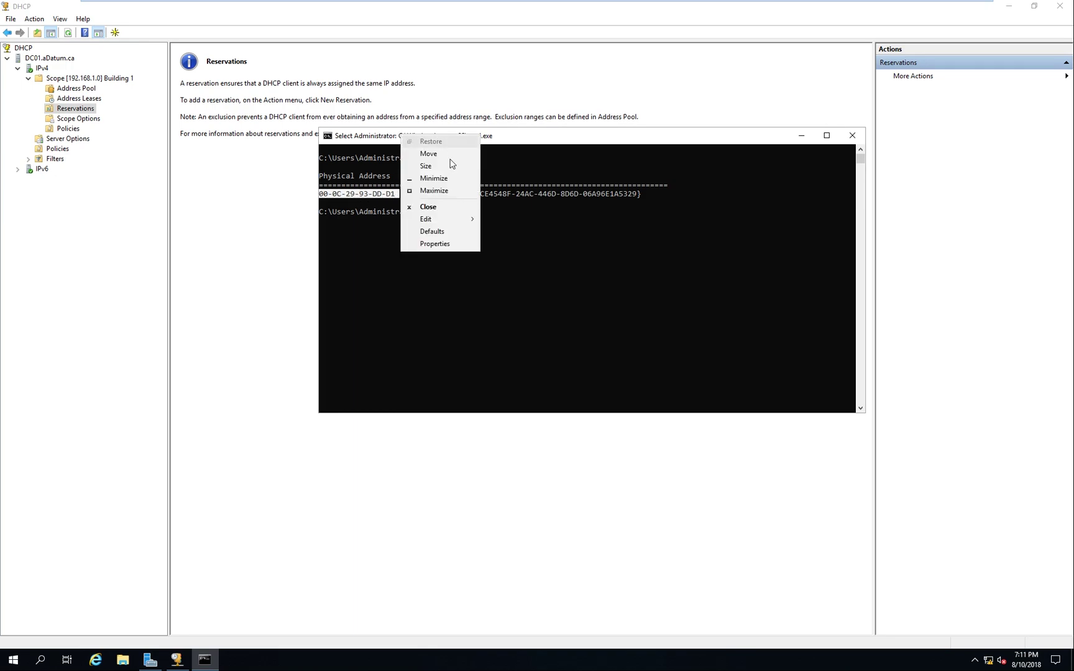
{"action": "mouse_move", "coordinate": [436, 220]}
{"action": "left_click", "coordinate": [503, 232]}
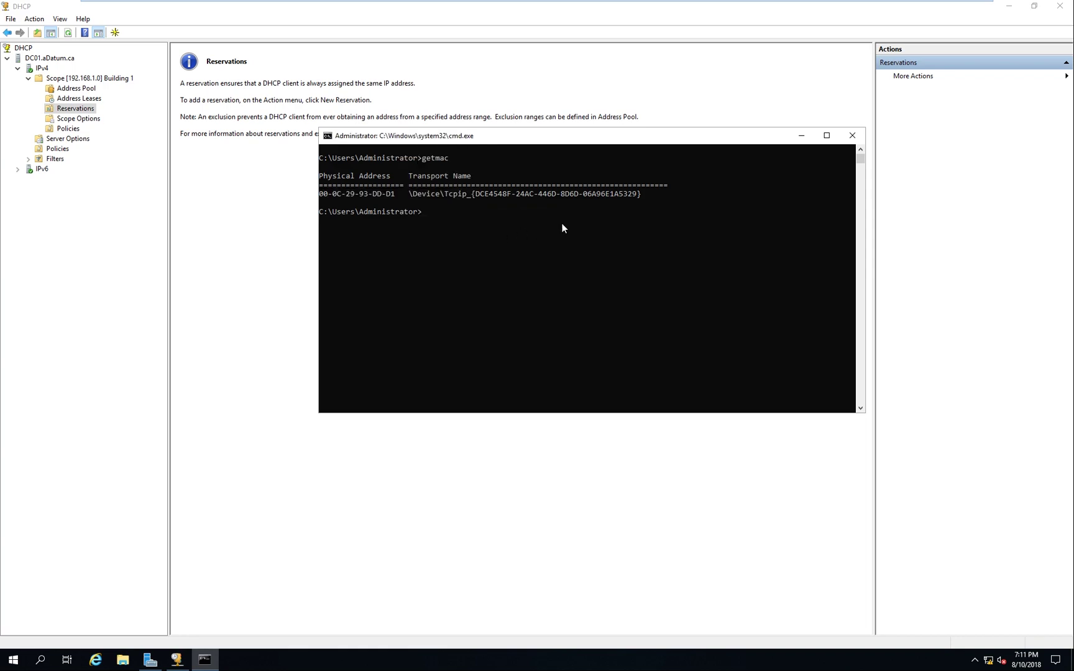
{"action": "left_click", "coordinate": [849, 137]}
Add reservation DC01 at 192.168.1.200 using the pasted MAC address
{"action": "right_click", "coordinate": [83, 107]}
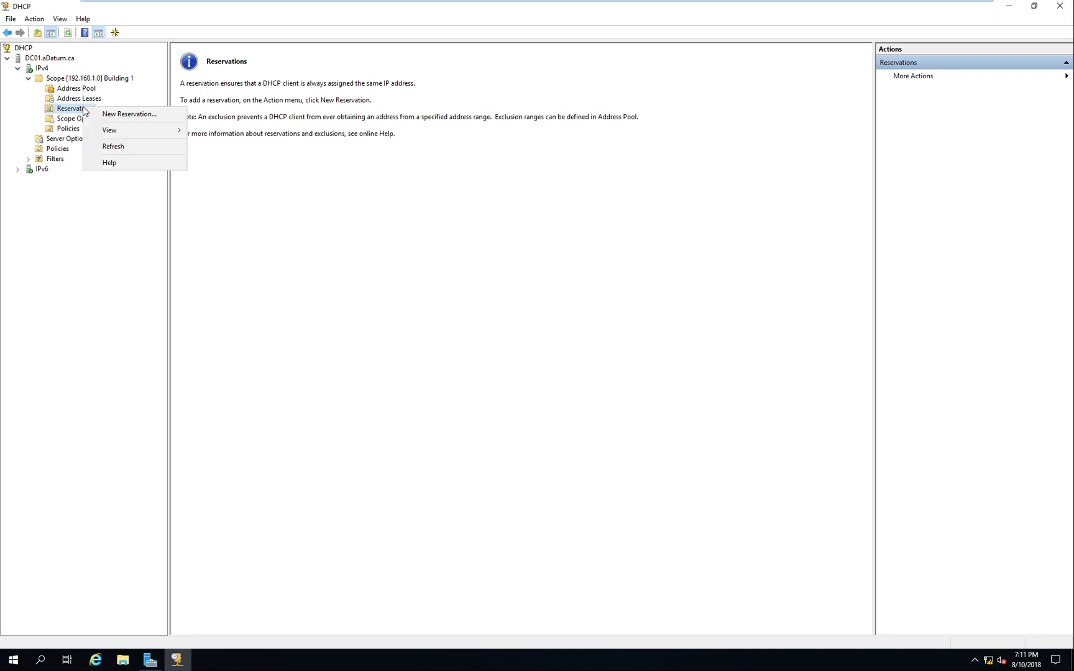
{"action": "left_click", "coordinate": [115, 115]}
{"action": "left_click_drag", "start_coordinate": [109, 46], "coordinate": [440, 153]}
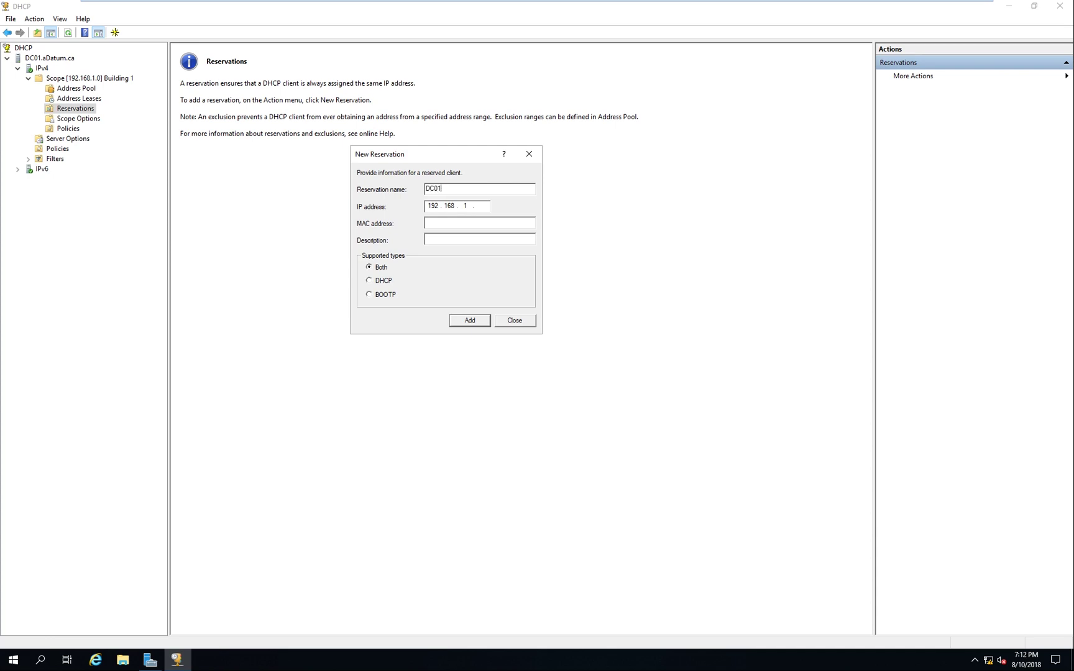
{"action": "left_click", "coordinate": [486, 209]}
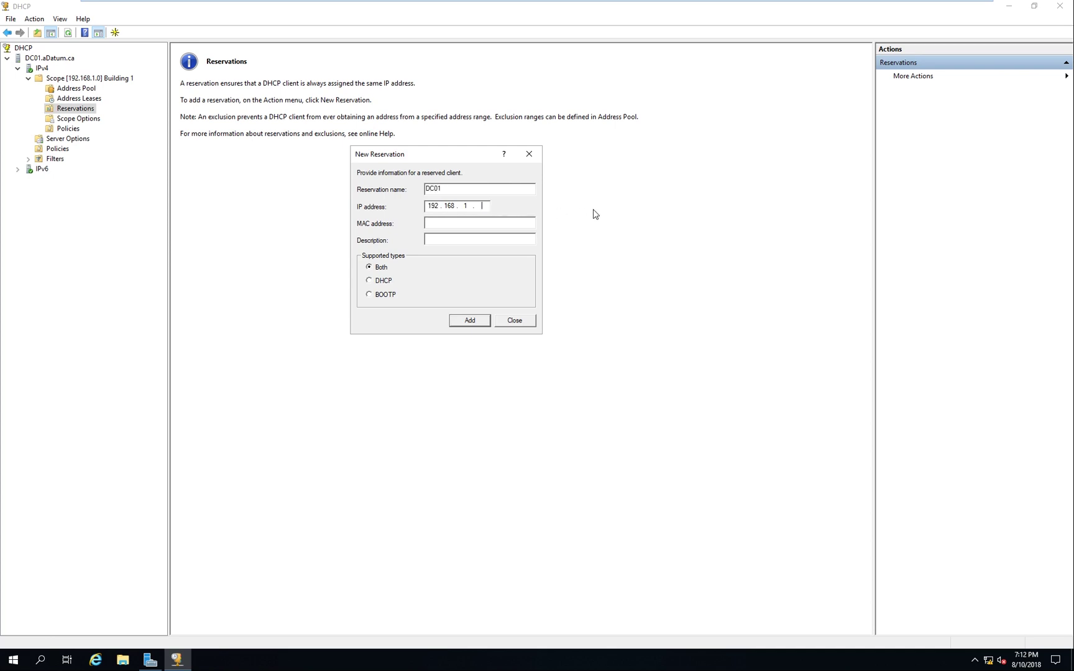
{"action": "right_click", "coordinate": [486, 226]}
{"action": "left_click", "coordinate": [506, 277]}
{"action": "left_click", "coordinate": [468, 321]}
{"action": "left_click", "coordinate": [510, 321]}
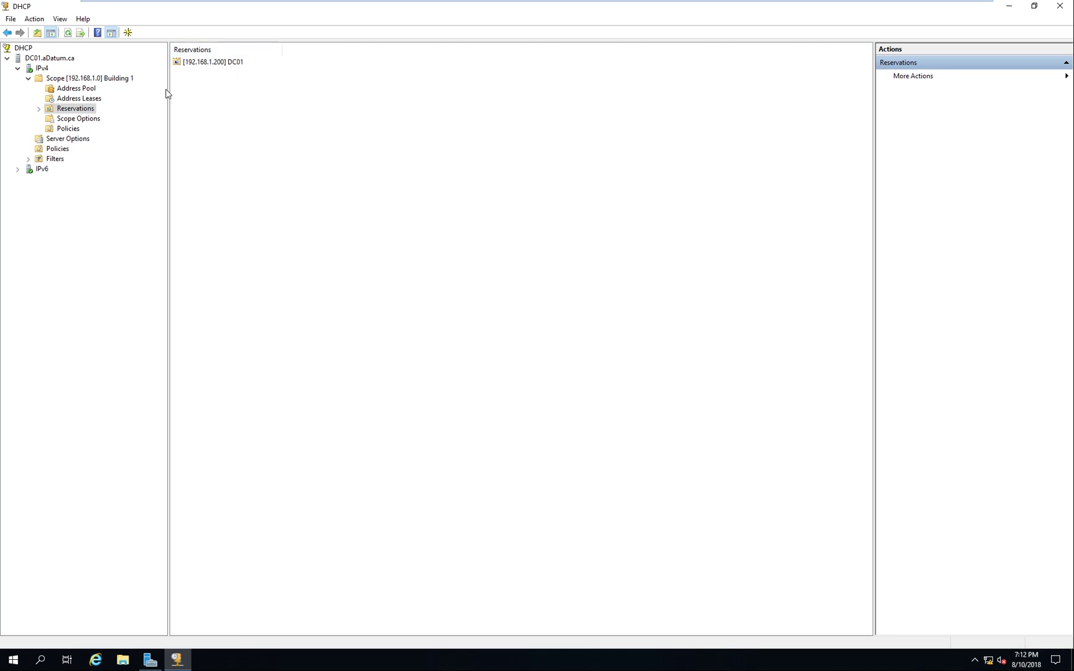
Review the scope options without changes, then close the DHCP console
{"action": "left_click", "coordinate": [94, 120]}
{"action": "left_click_drag", "start_coordinate": [214, 105], "coordinate": [317, 129]}
{"action": "right_click", "coordinate": [87, 121]}
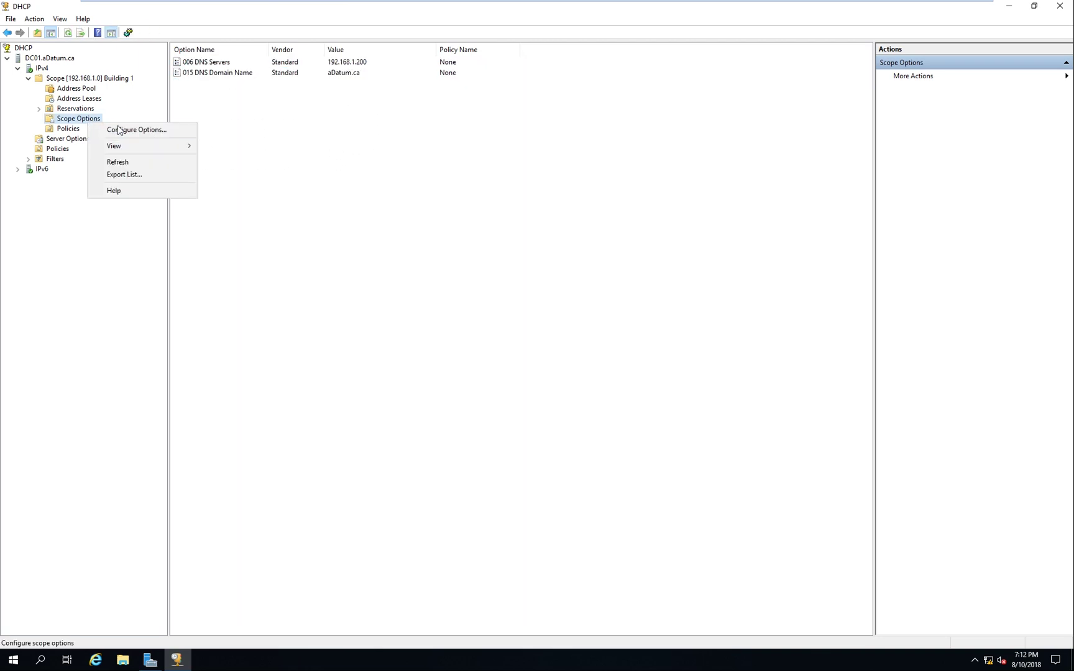
{"action": "left_click", "coordinate": [118, 129]}
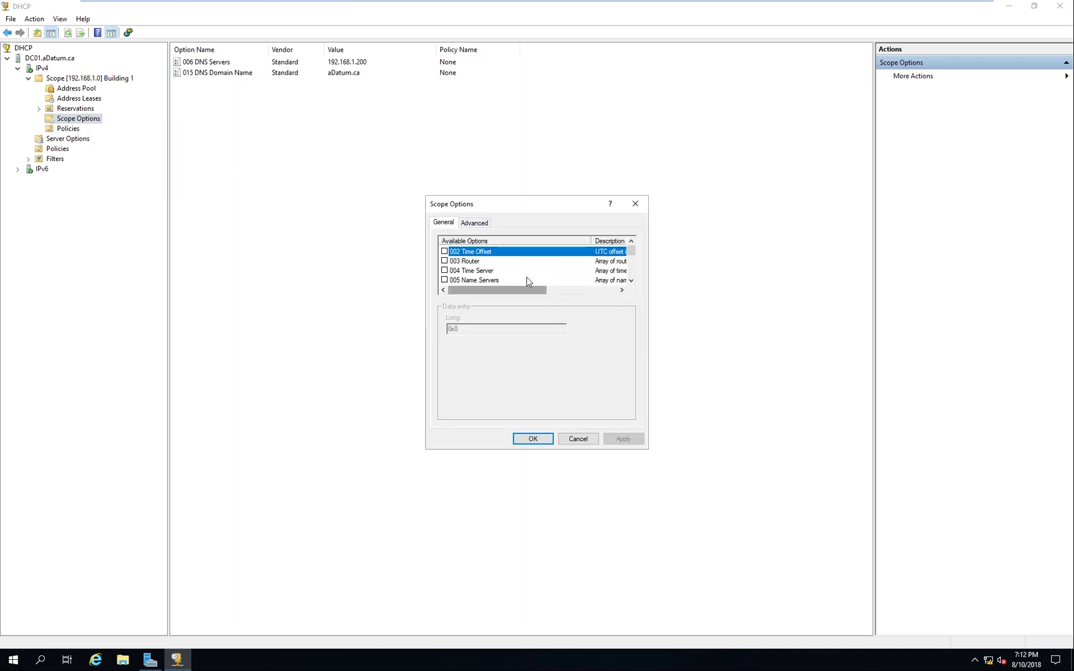
{"action": "left_click_drag", "start_coordinate": [631, 252], "coordinate": [632, 274]}
{"action": "scroll", "coordinate": [588, 273], "scroll_direction": "up", "scroll_amount": 14}
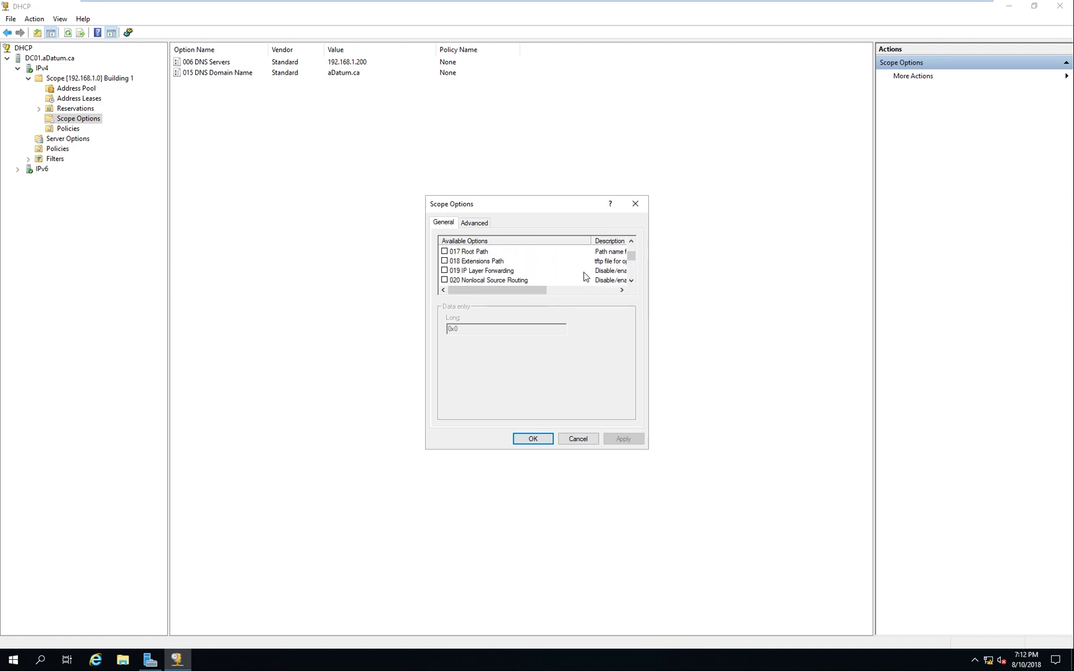
{"action": "left_click", "coordinate": [578, 439]}
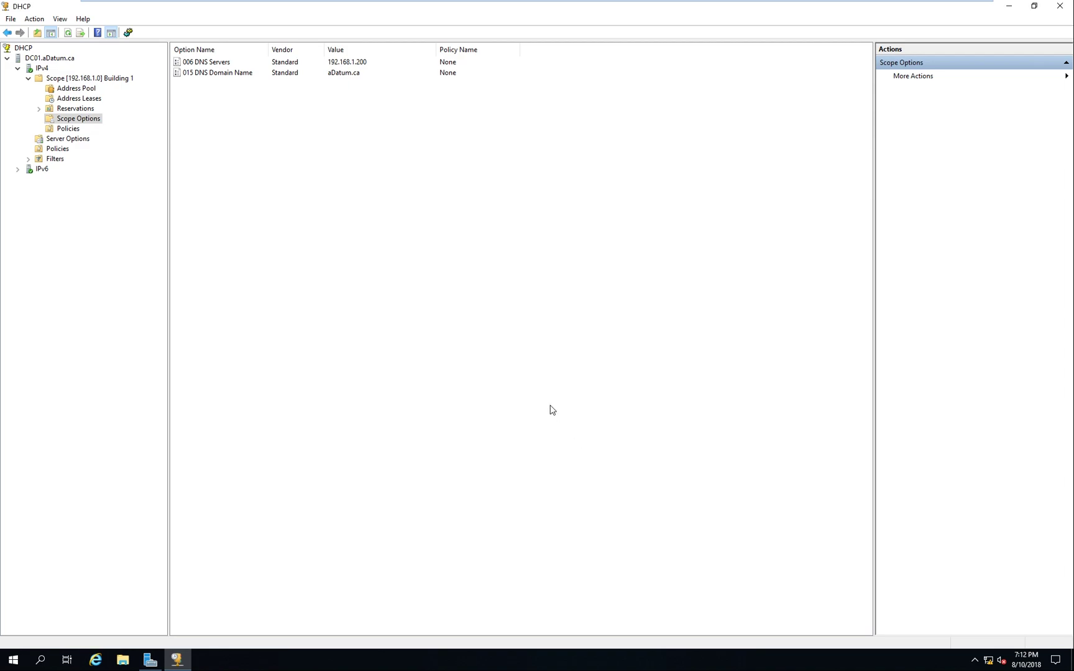
{"action": "left_click", "coordinate": [1060, 6]}
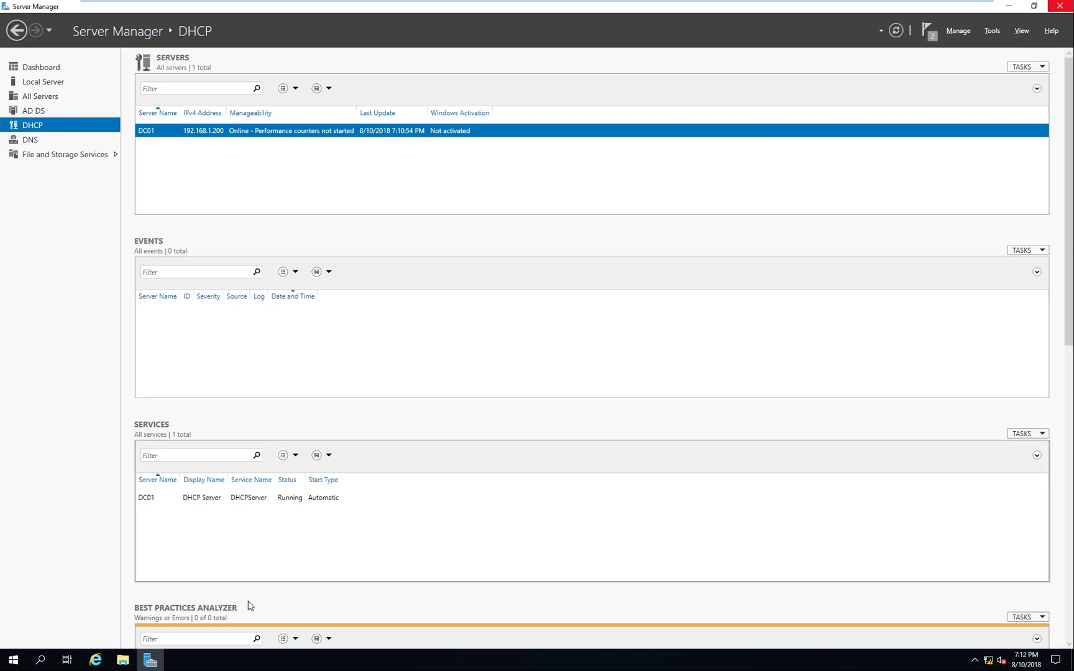
Start the Add Roles and Features wizard from Server Manager's Manage menu
{"action": "left_click", "coordinate": [956, 31]}
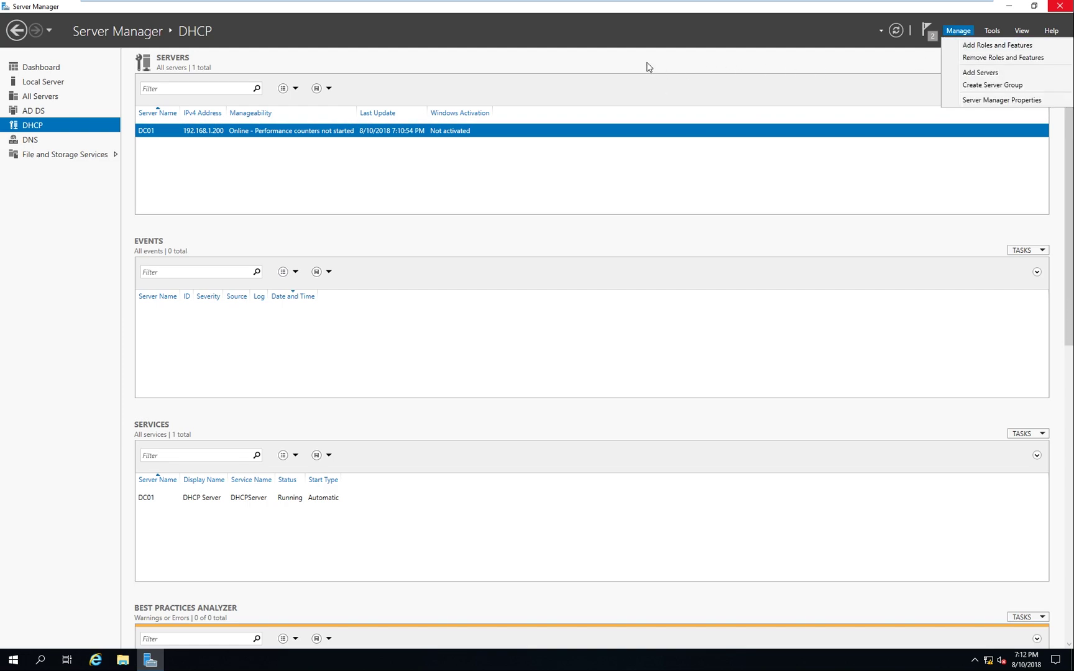
{"action": "left_click", "coordinate": [978, 47]}
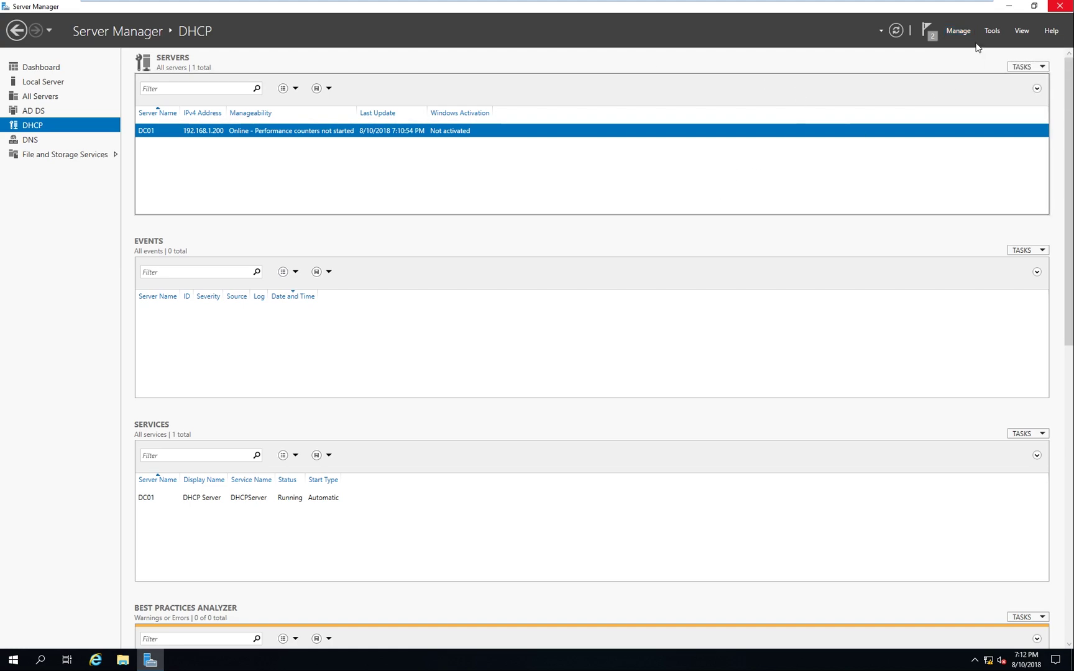
{"action": "left_click", "coordinate": [1034, 6]}
{"action": "left_click", "coordinate": [826, 65]}
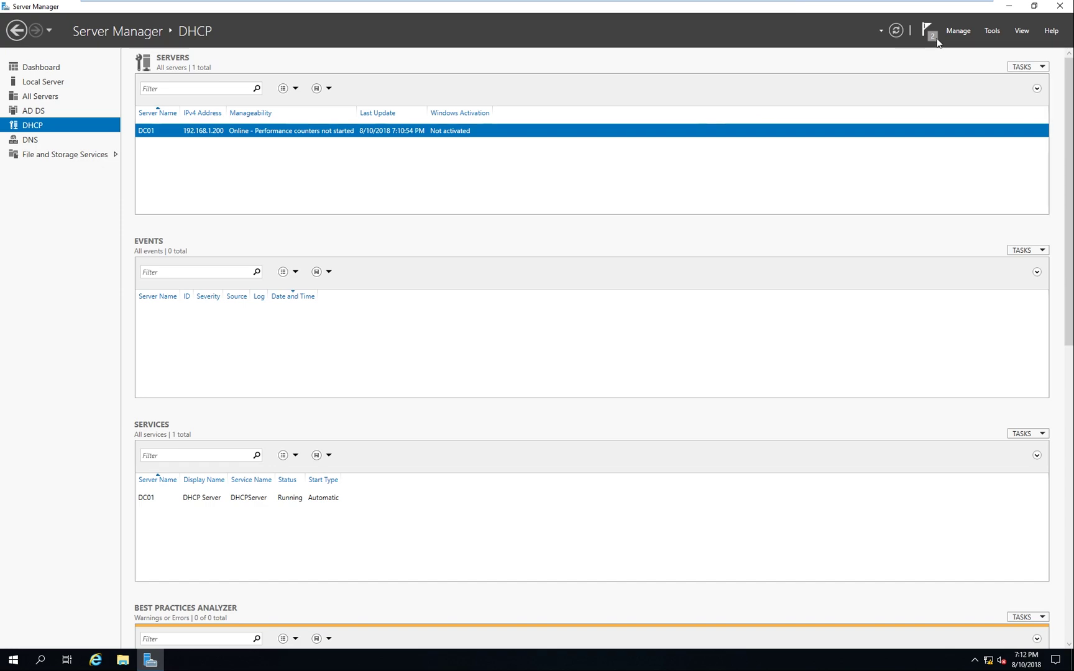
{"action": "left_click", "coordinate": [958, 30]}
{"action": "left_click", "coordinate": [970, 44]}
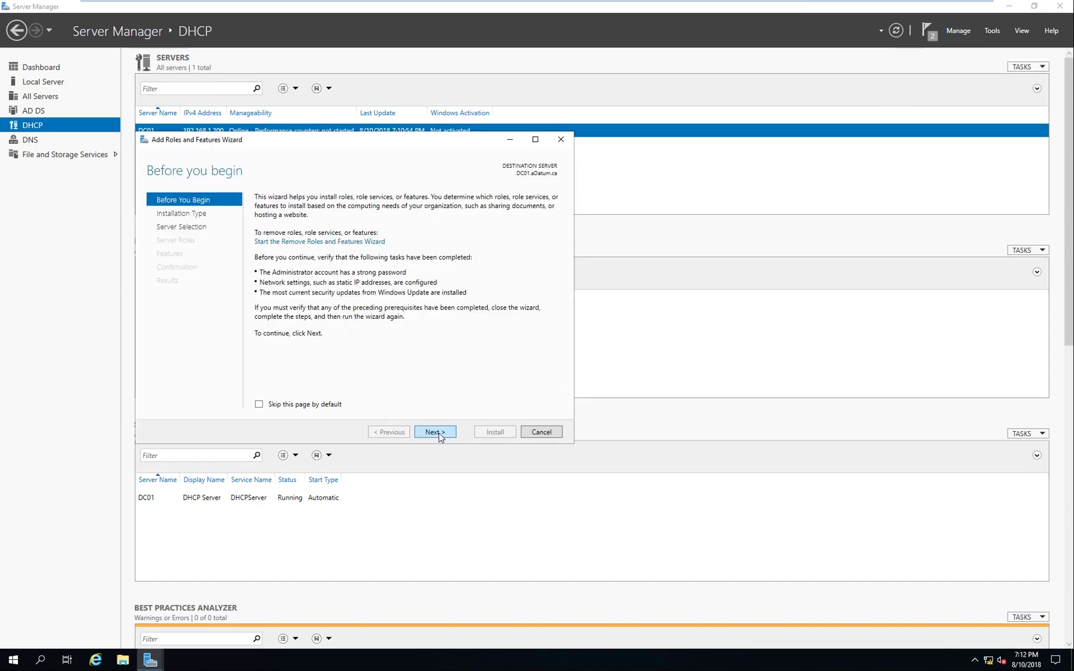
Install Windows Deployment Services with Deployment Server and Transport Server on DC01
{"action": "left_click", "coordinate": [436, 433]}
{"action": "left_click", "coordinate": [438, 434]}
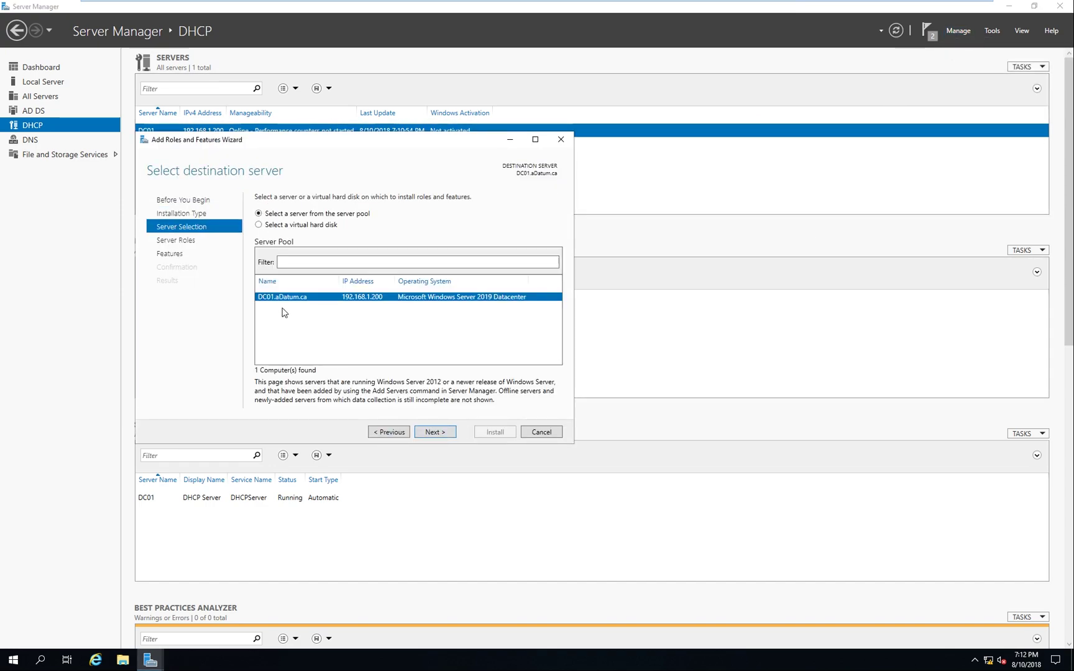
{"action": "left_click", "coordinate": [433, 433]}
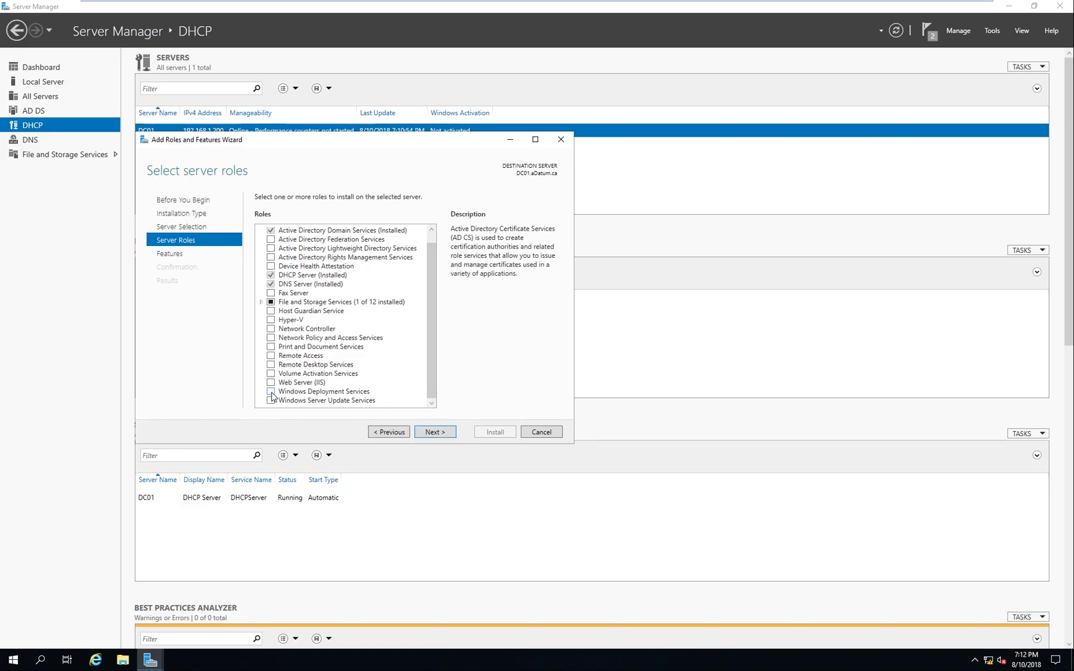
{"action": "left_click", "coordinate": [271, 392]}
{"action": "left_click", "coordinate": [389, 386]}
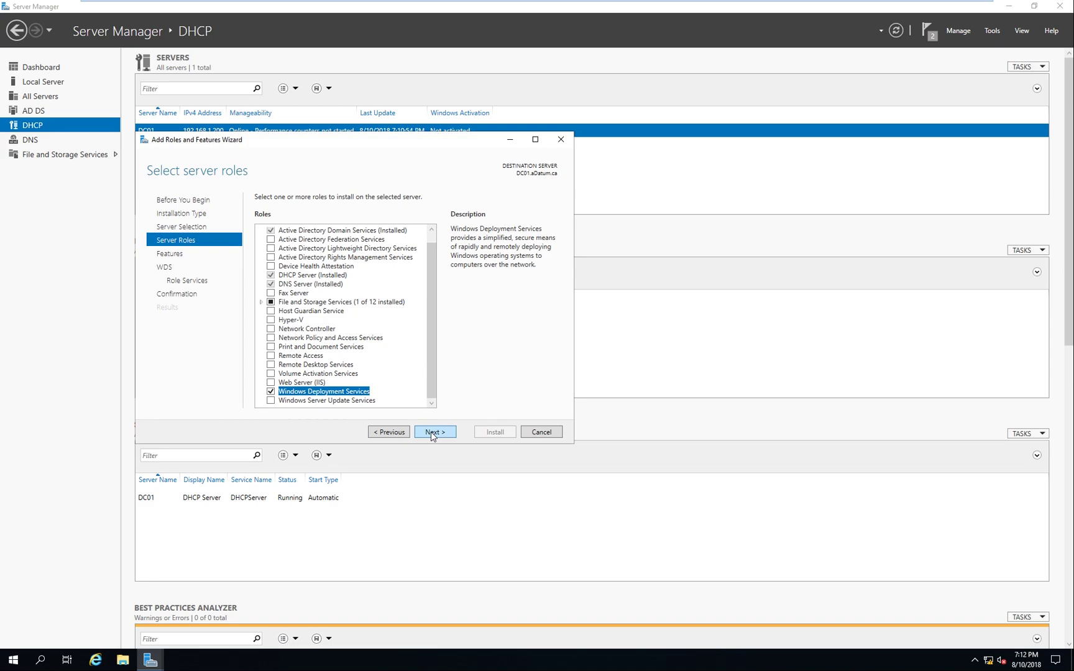
{"action": "left_click", "coordinate": [434, 434]}
{"action": "left_click", "coordinate": [436, 433]}
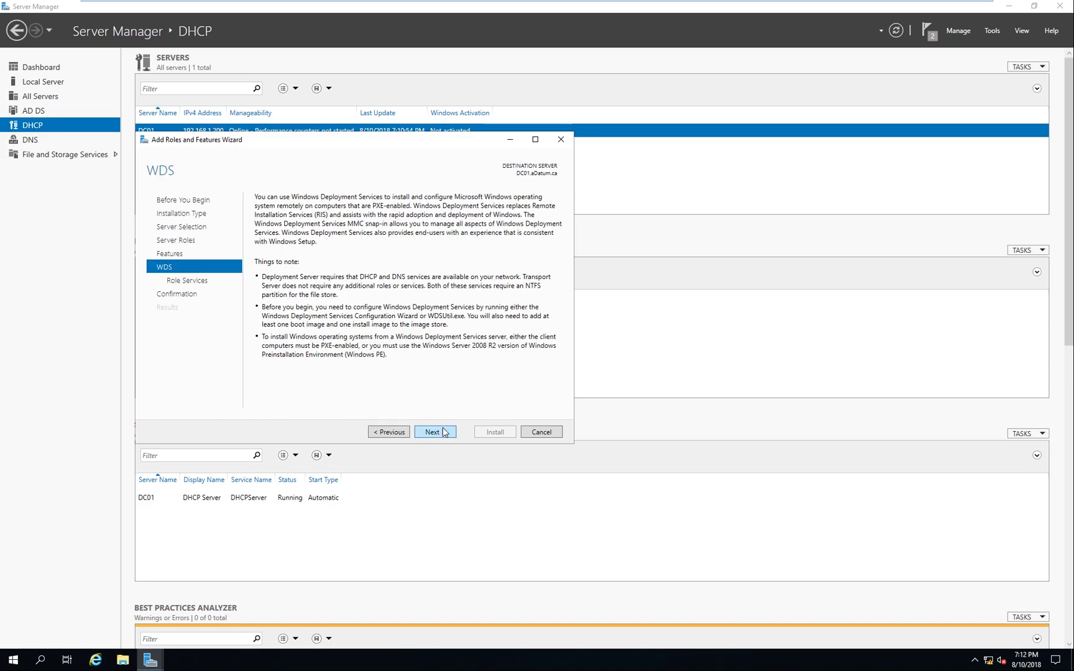
{"action": "left_click", "coordinate": [443, 432]}
{"action": "left_click", "coordinate": [442, 434]}
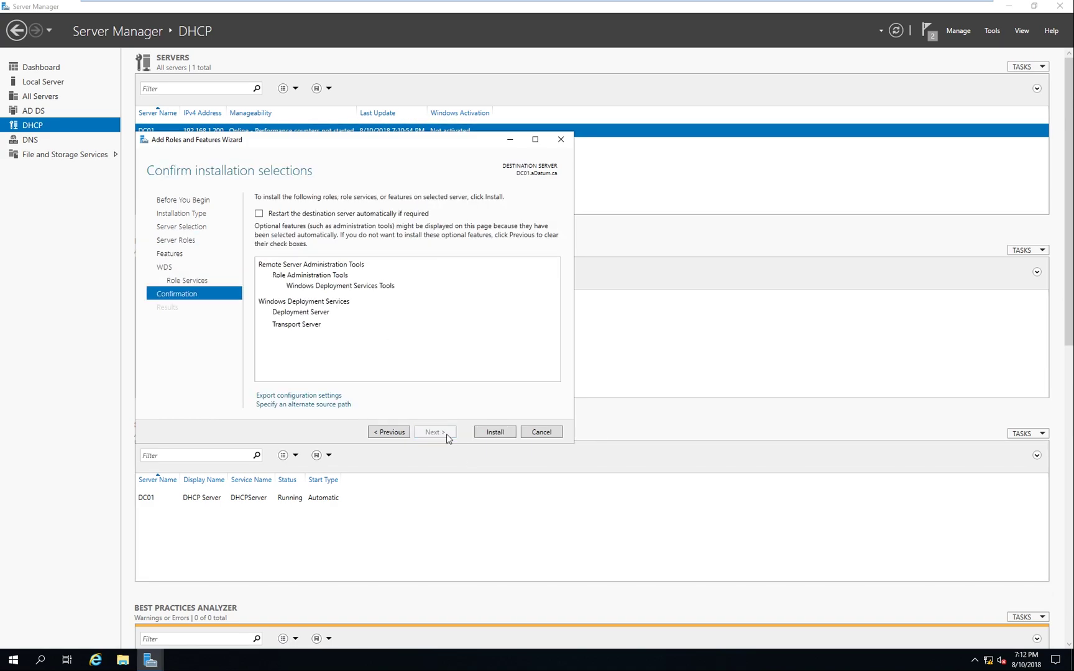
{"action": "left_click", "coordinate": [492, 434]}
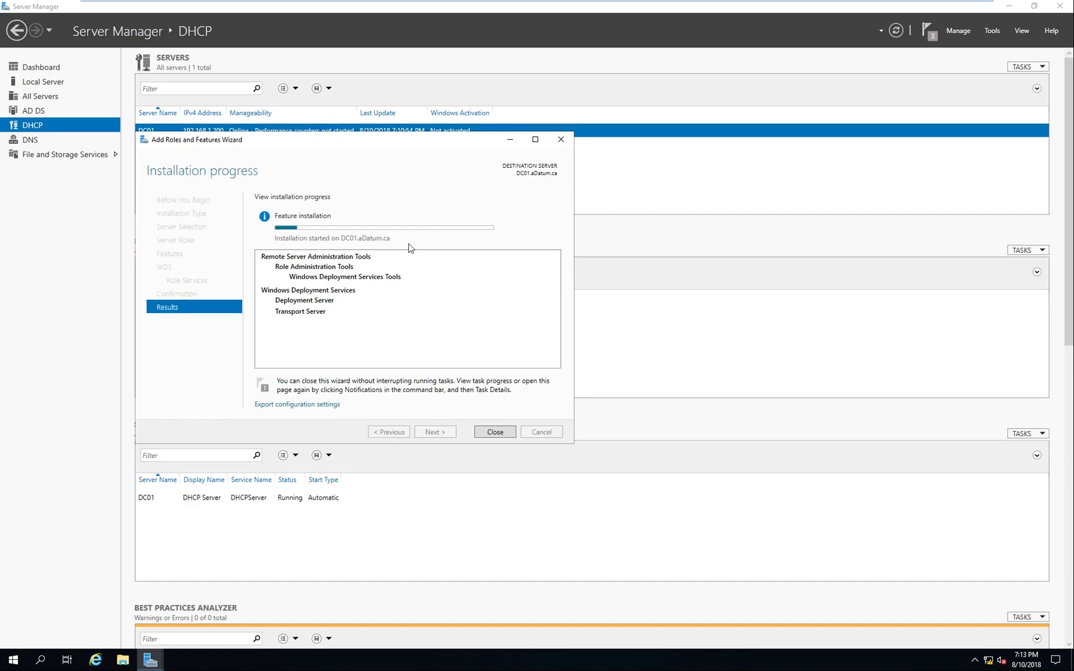
Bring up the DC01 virtual machine's options in VMware while installation runs
{"action": "mouse_move", "coordinate": [380, 230]}
{"action": "mouse_move", "coordinate": [510, 7]}
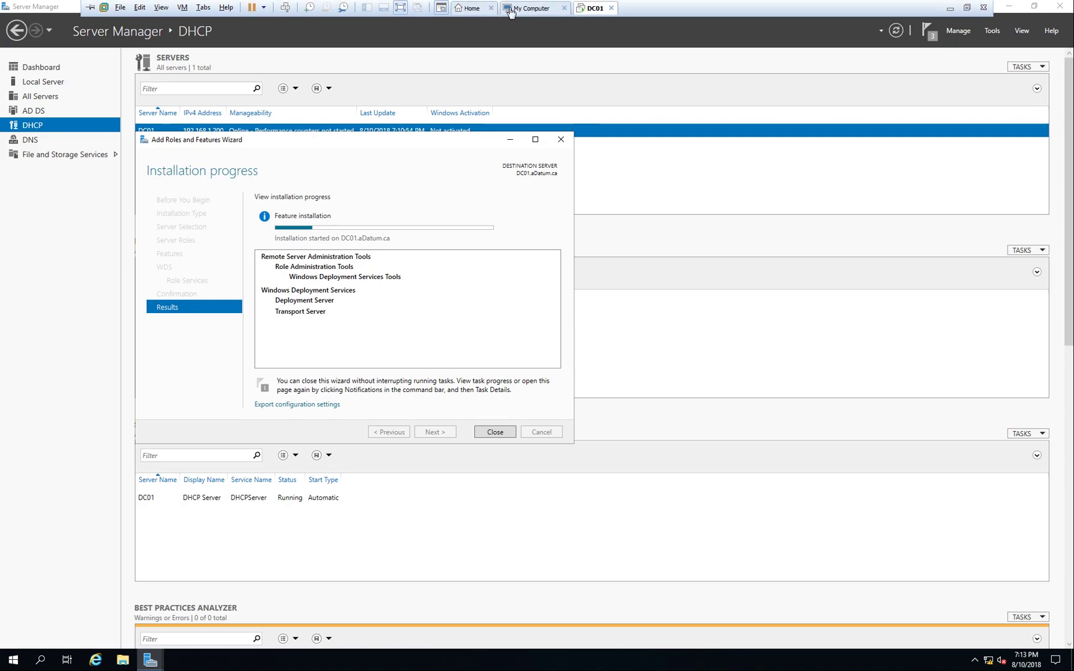
{"action": "right_click", "coordinate": [591, 12]}
Load Win 10 Evalution Copy.ISO into DC01's virtual CD/DVD drive and close settings
{"action": "left_click", "coordinate": [623, 163]}
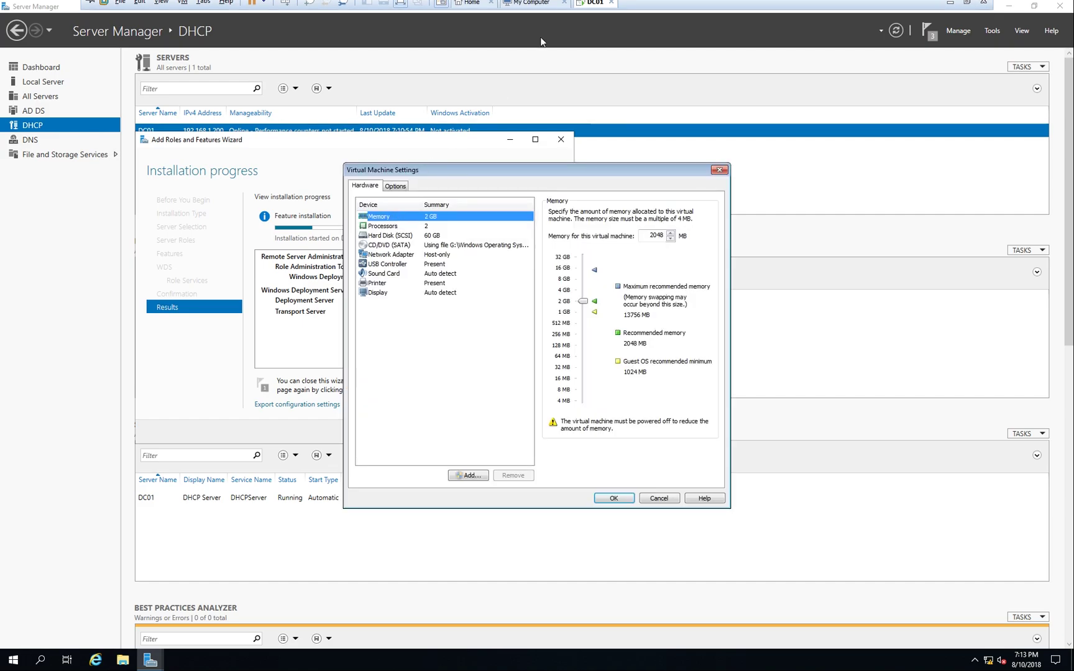
{"action": "left_click", "coordinate": [417, 255]}
{"action": "left_click", "coordinate": [413, 245]}
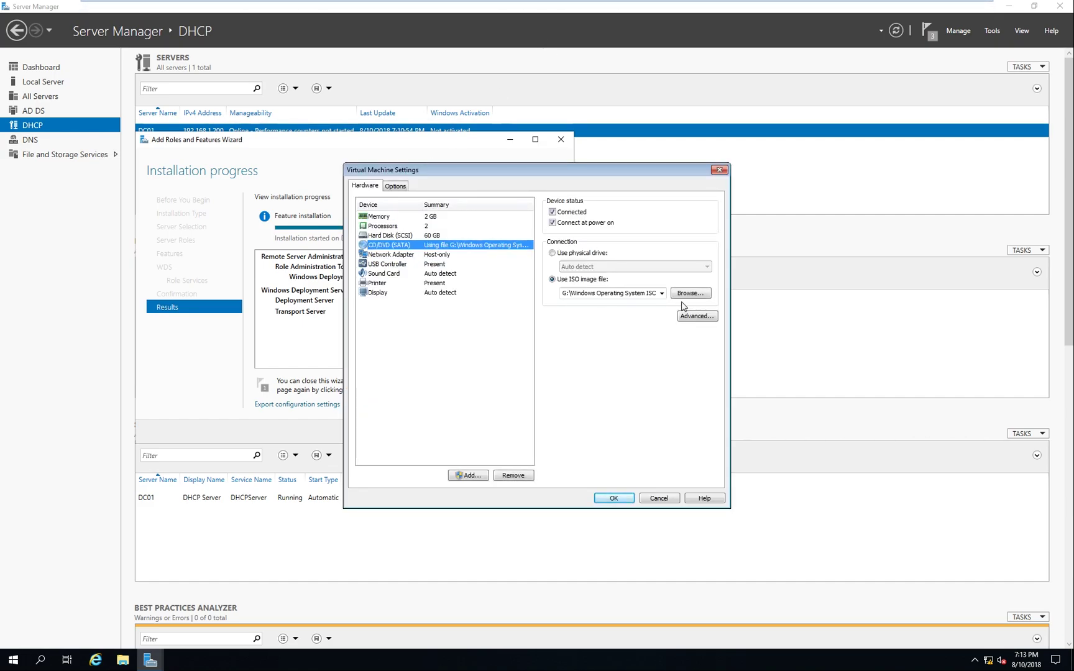
{"action": "left_click", "coordinate": [690, 293]}
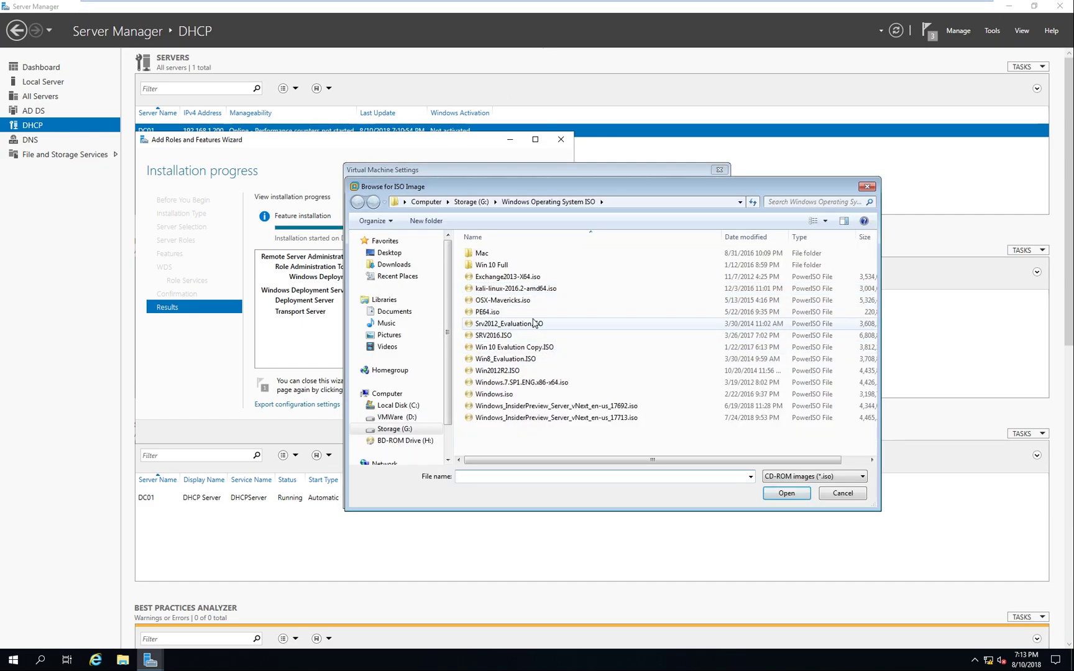
{"action": "left_click", "coordinate": [519, 349]}
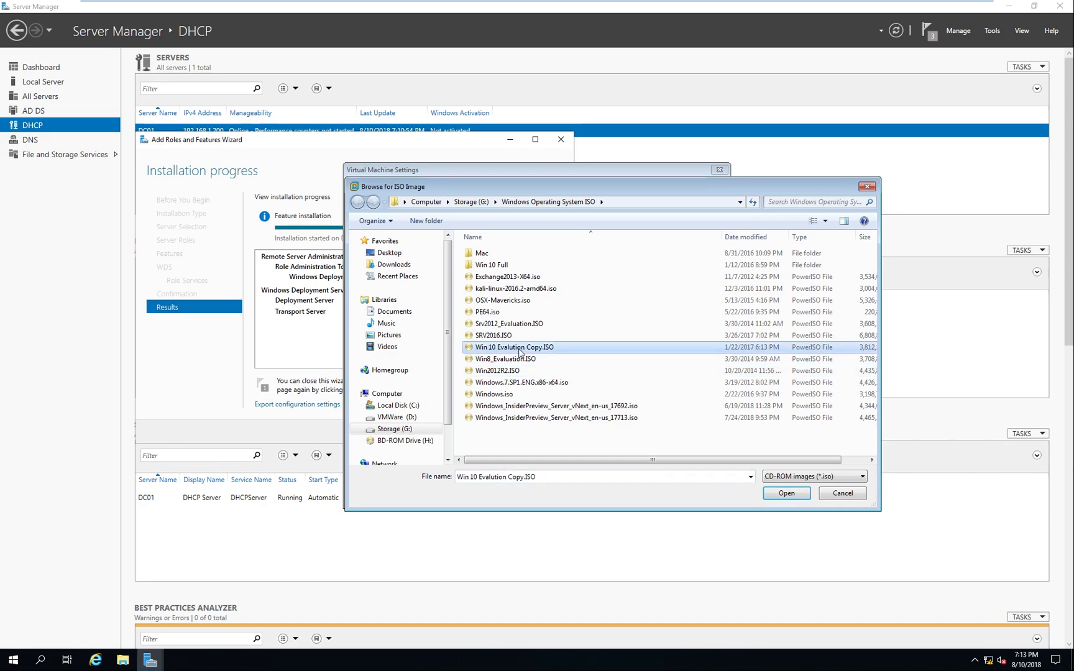
{"action": "double_click", "coordinate": [519, 349]}
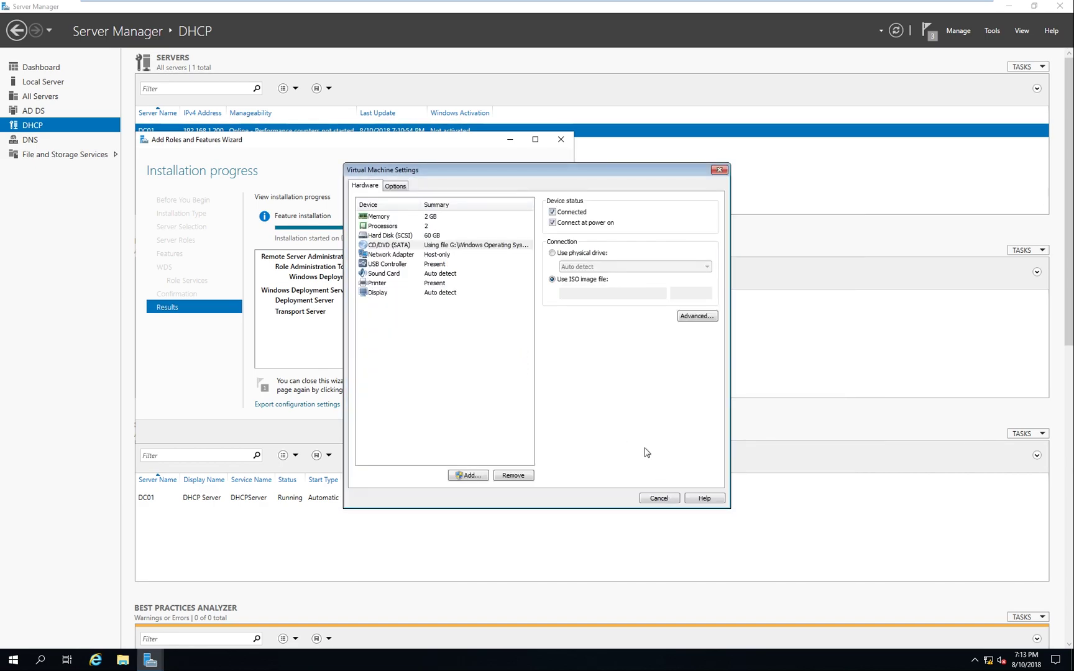
{"action": "key", "text": "Return"}
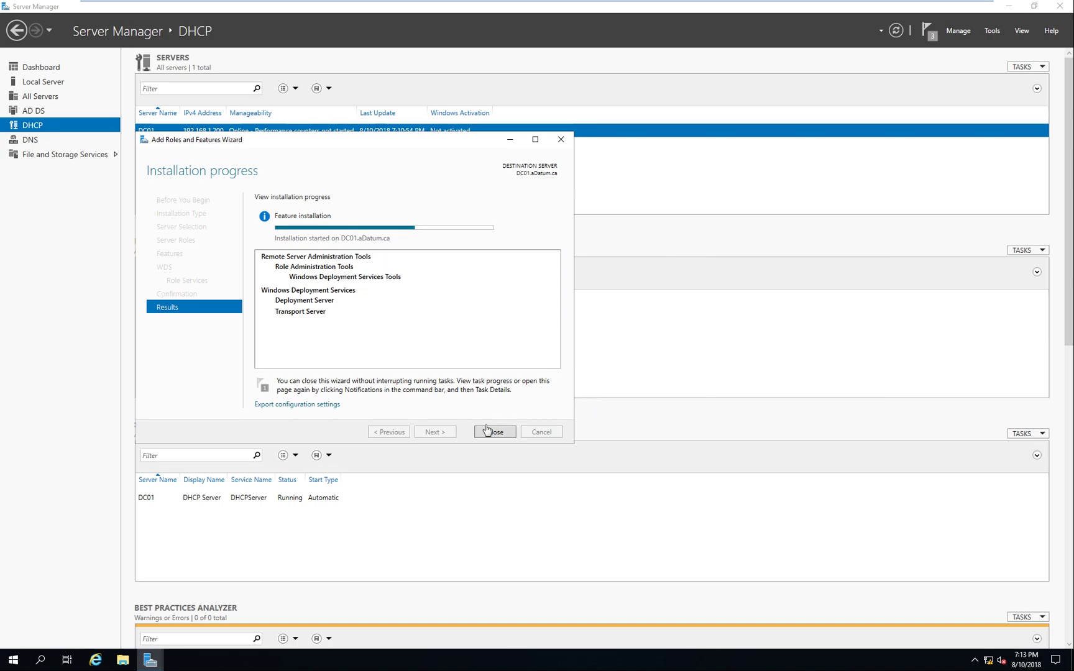
Check CD Drive (D:) contents in File Explorer
{"action": "key", "text": "super+e"}
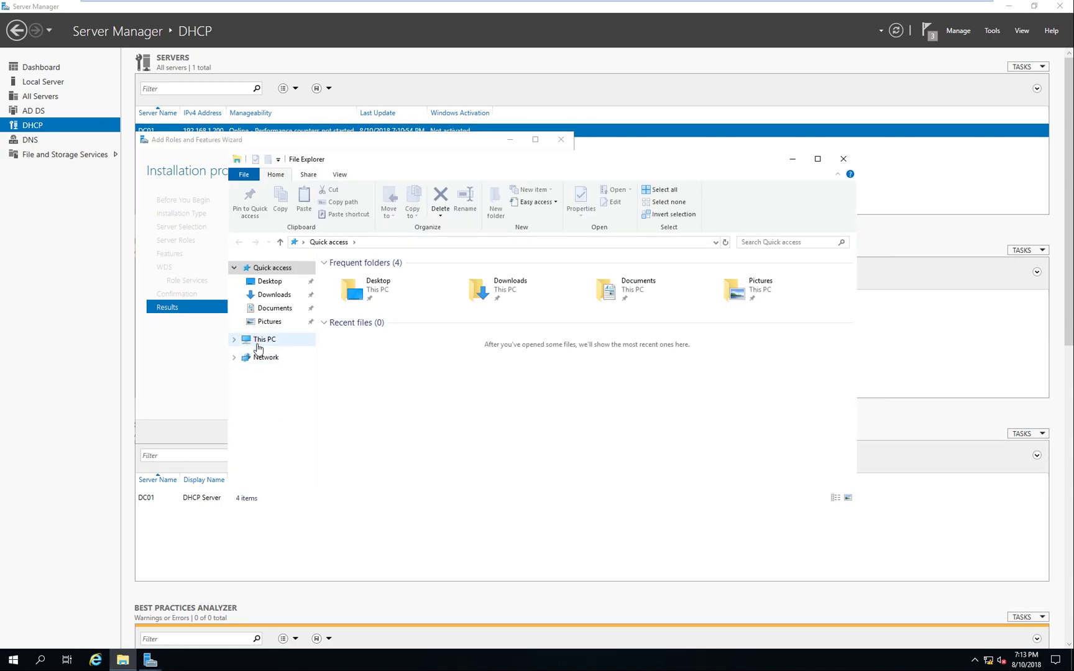
{"action": "left_click", "coordinate": [257, 340]}
{"action": "double_click", "coordinate": [558, 404]}
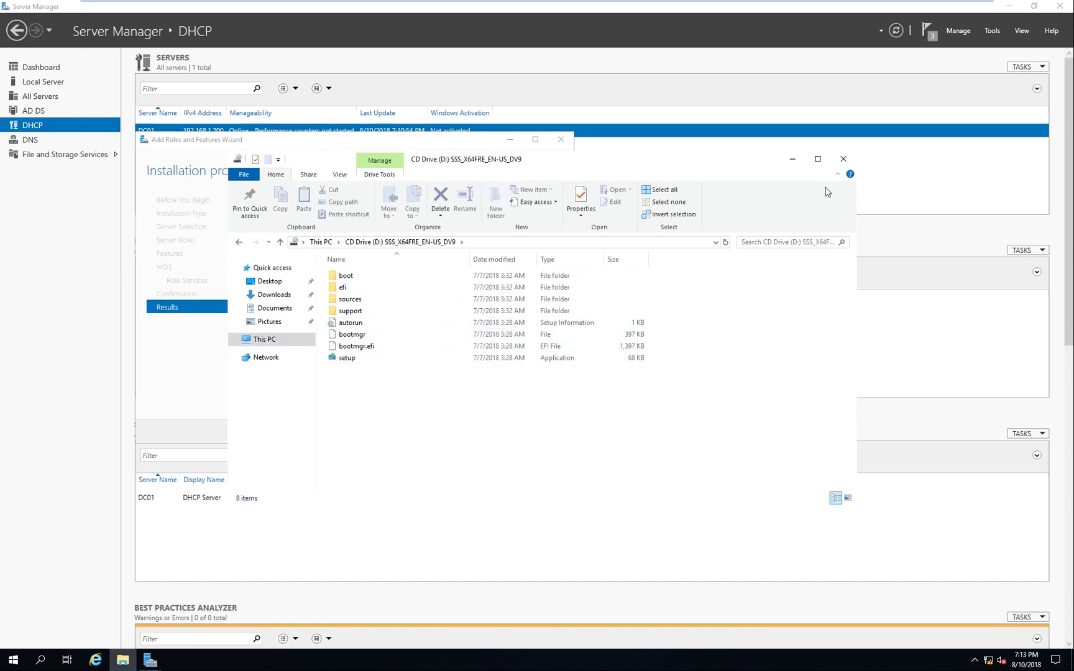
{"action": "left_click", "coordinate": [843, 159]}
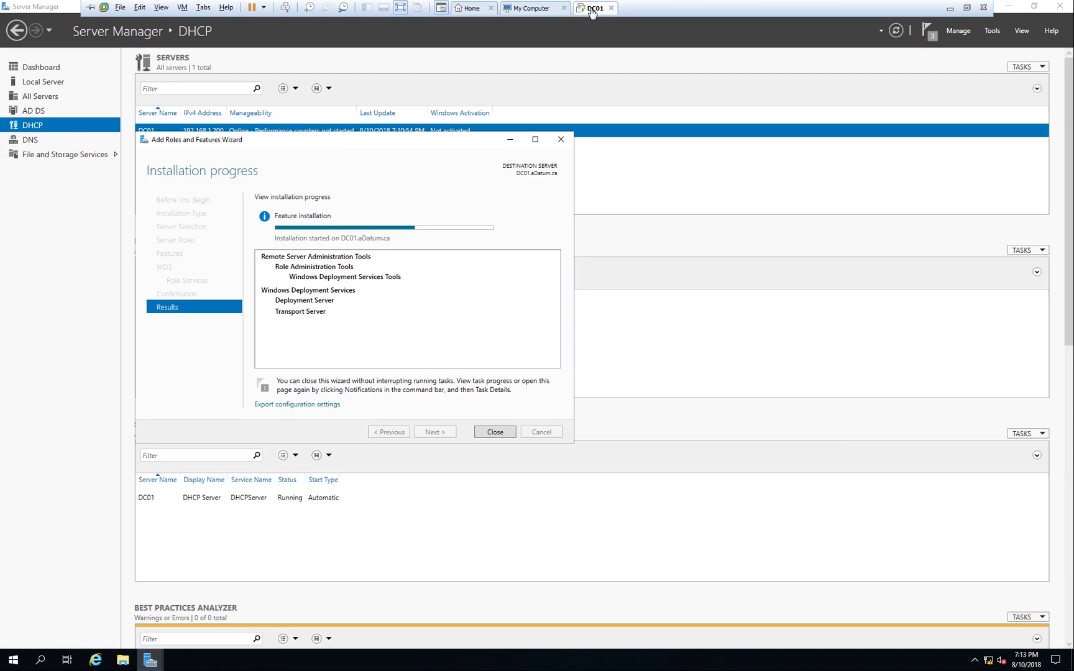
Reattach Win 10 Evalution Copy.ISO to the CD/DVD drive and save the VM settings
{"action": "right_click", "coordinate": [596, 7]}
{"action": "left_click", "coordinate": [636, 161]}
{"action": "left_click", "coordinate": [391, 245]}
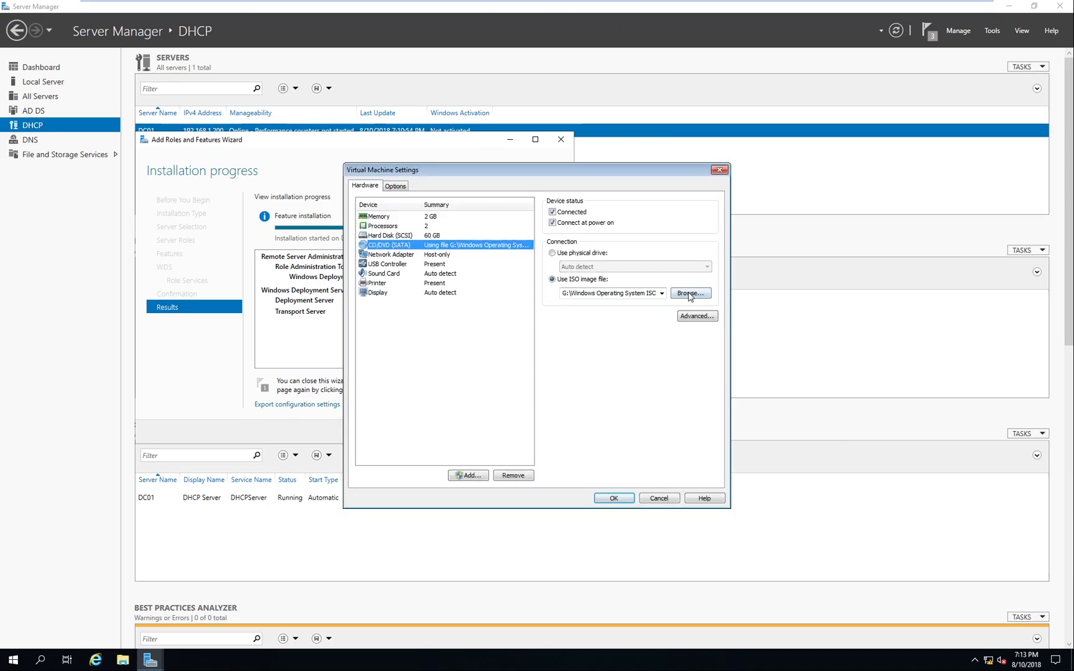
{"action": "left_click", "coordinate": [695, 286]}
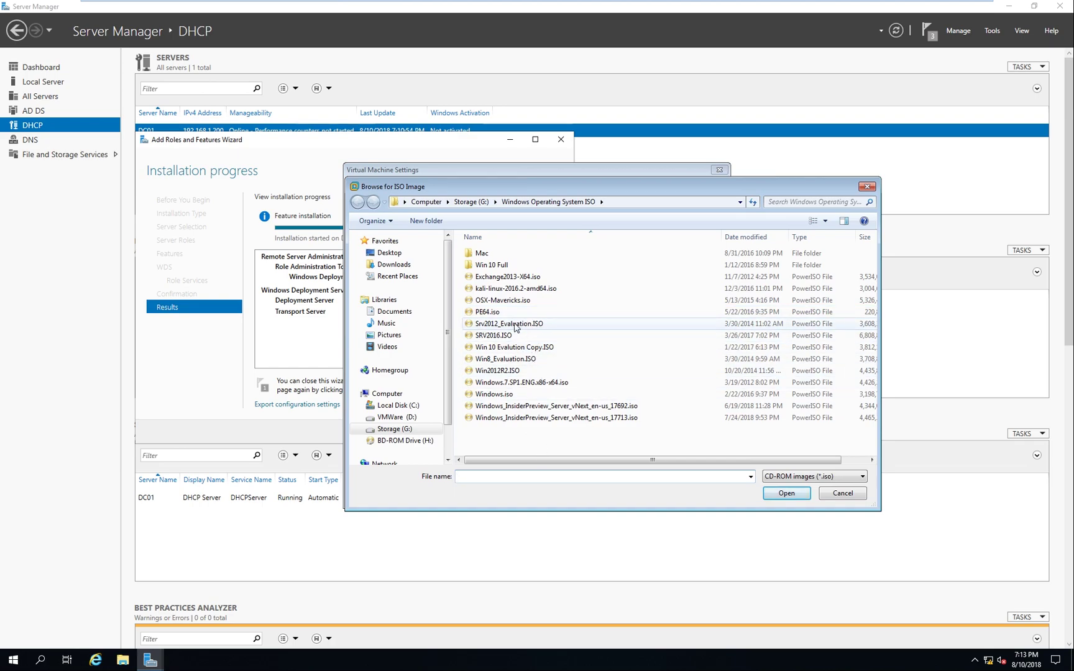
{"action": "left_click", "coordinate": [534, 347]}
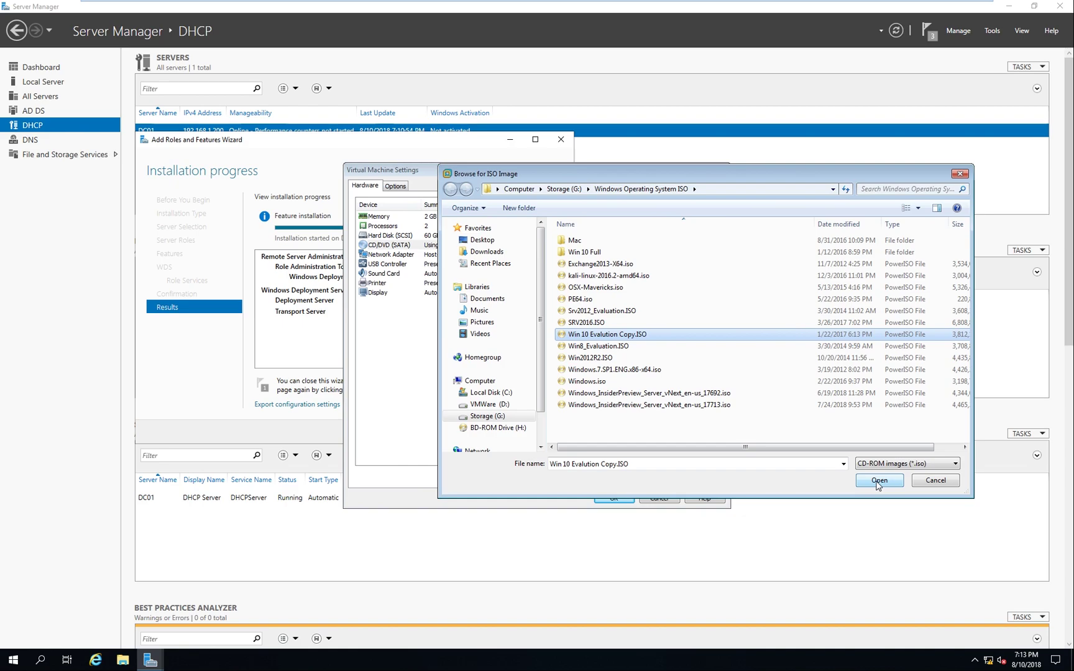
{"action": "left_click", "coordinate": [879, 481]}
{"action": "left_click", "coordinate": [617, 498]}
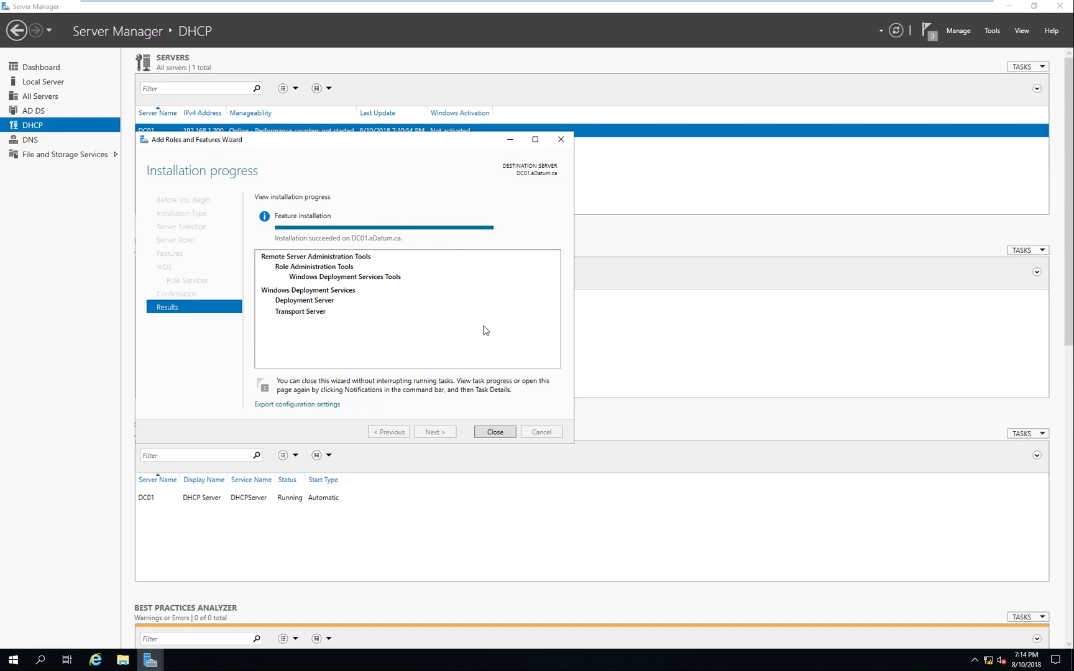
Close the finished wizard and launch DC01's WDS Management Console from Server Manager's WDS page
{"action": "left_click", "coordinate": [506, 436]}
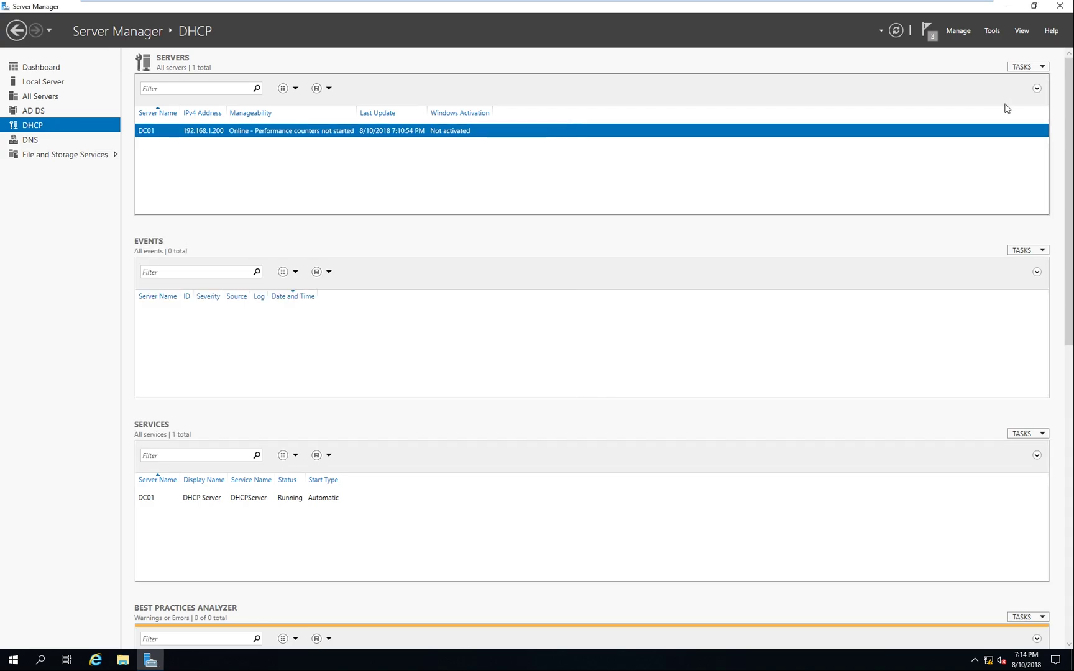
{"action": "left_click", "coordinate": [992, 31]}
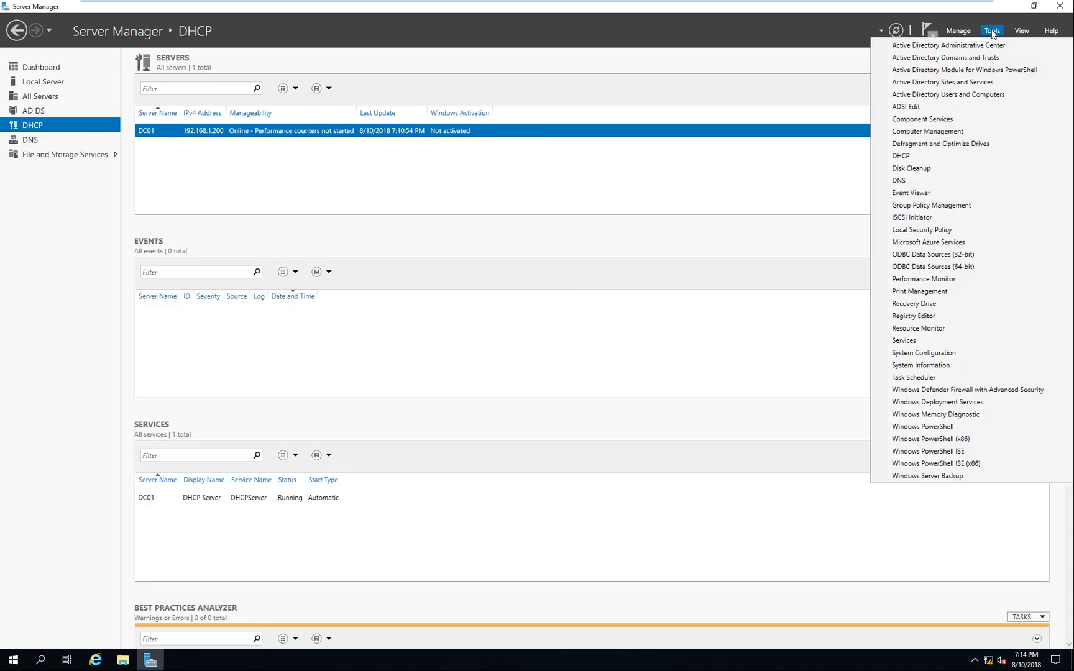
{"action": "left_click", "coordinate": [970, 402]}
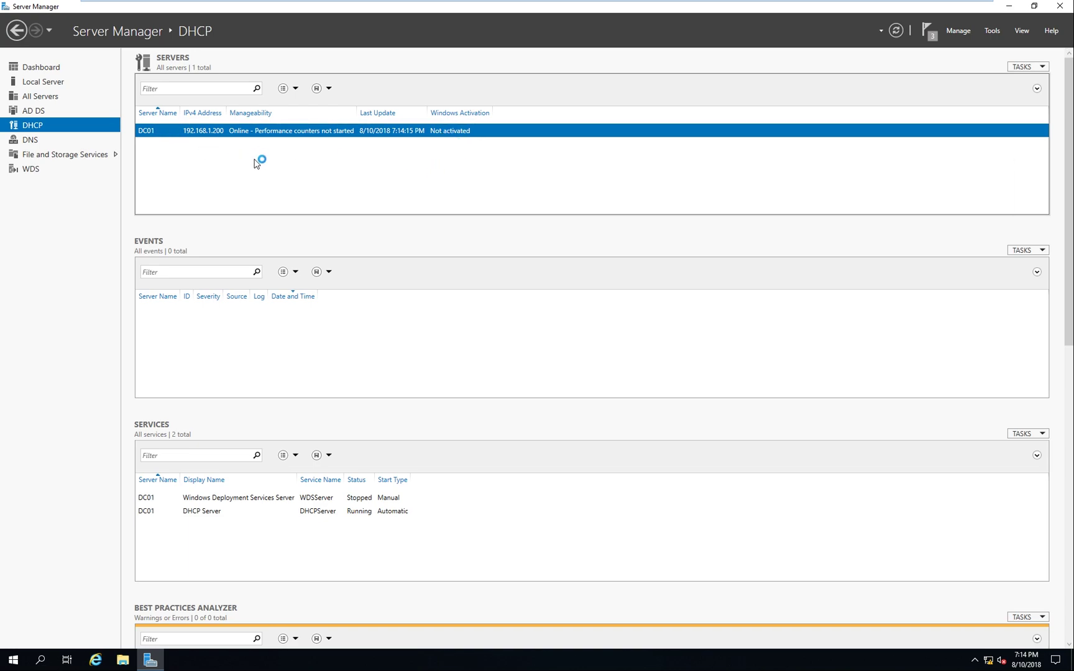
{"action": "left_click", "coordinate": [611, 72]}
{"action": "left_click", "coordinate": [31, 169]}
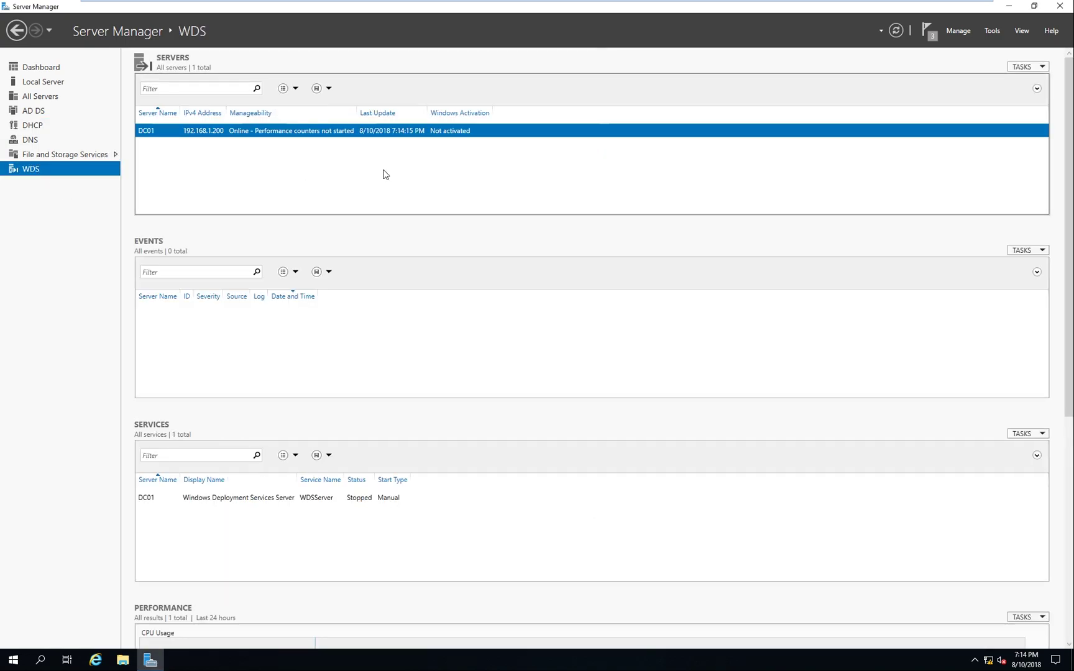
{"action": "right_click", "coordinate": [288, 135]}
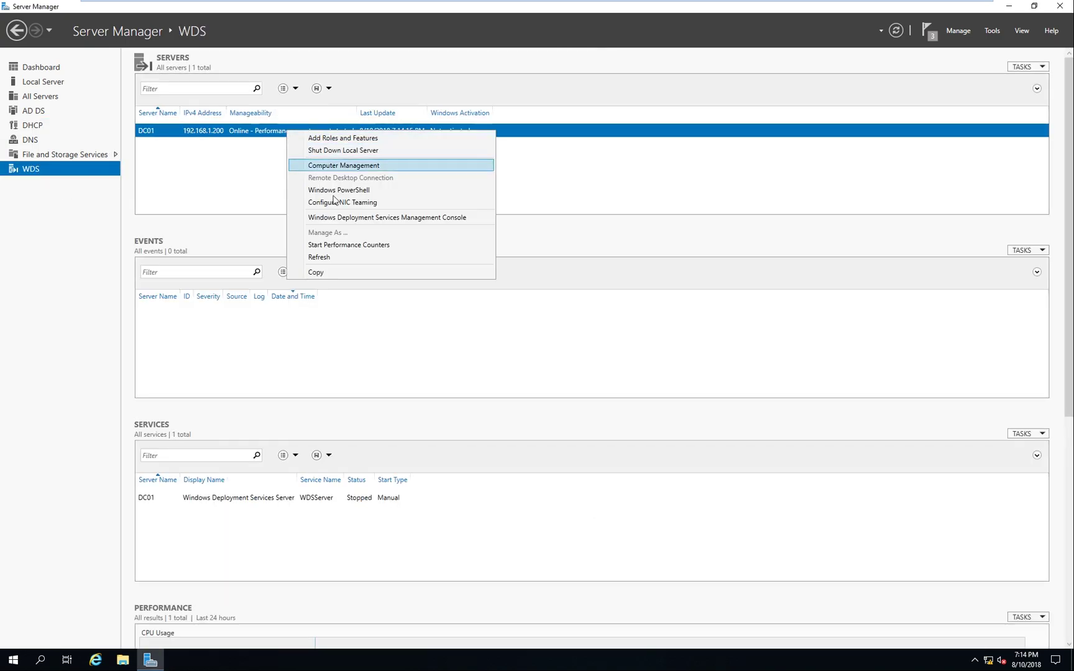
{"action": "left_click", "coordinate": [402, 221]}
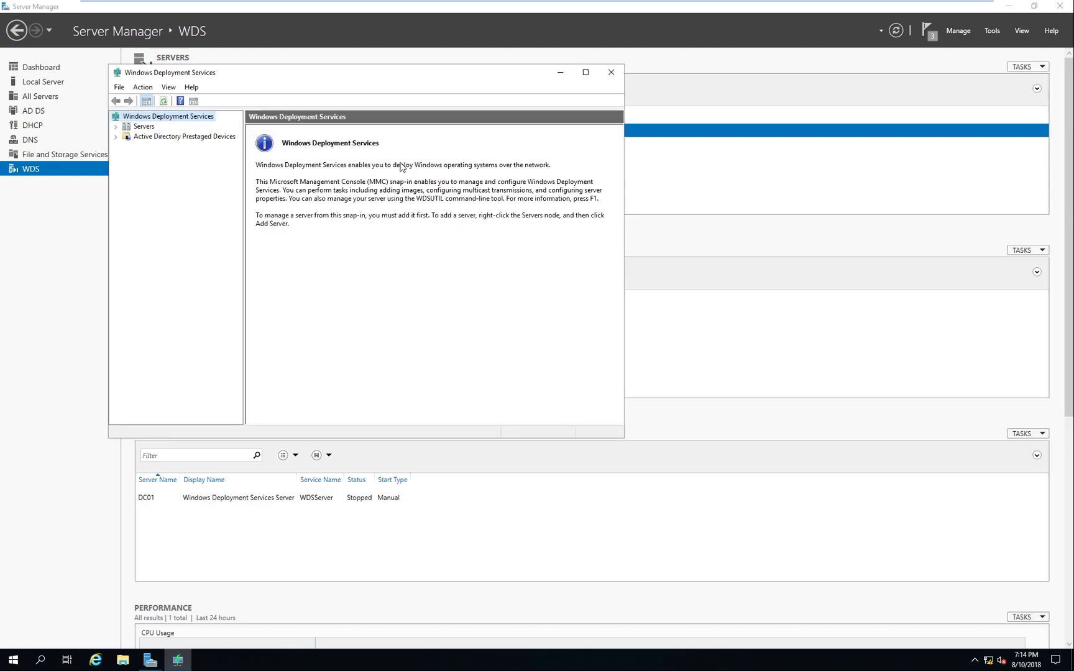
Configure DC01.aDatum.ca as a Standalone WDS server in the configuration wizard
{"action": "double_click", "coordinate": [357, 83]}
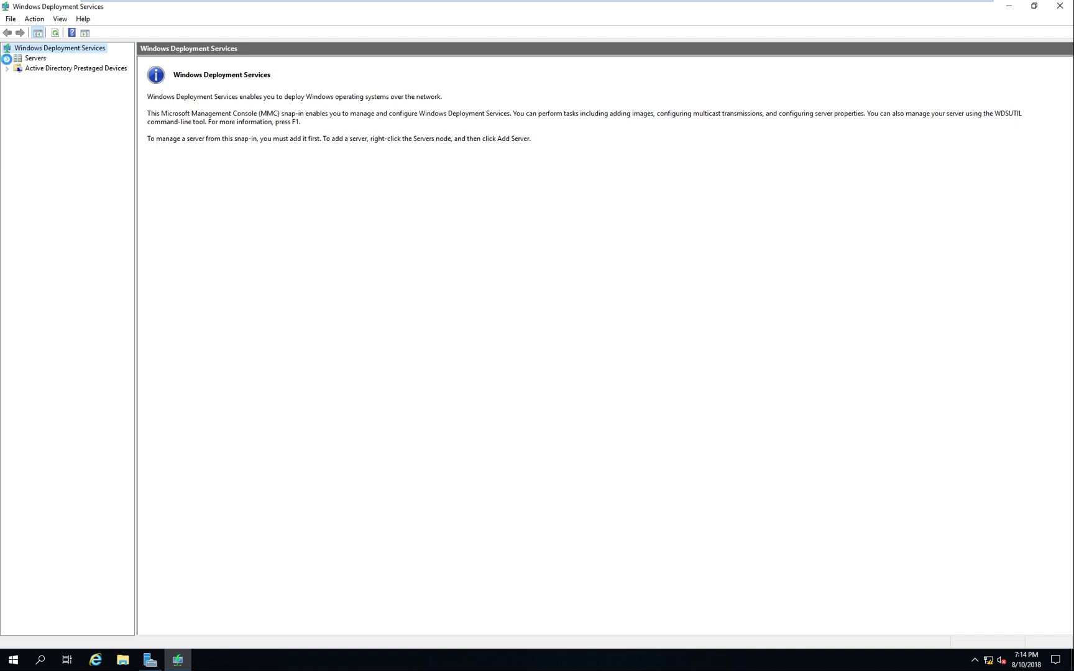
{"action": "left_click", "coordinate": [6, 58]}
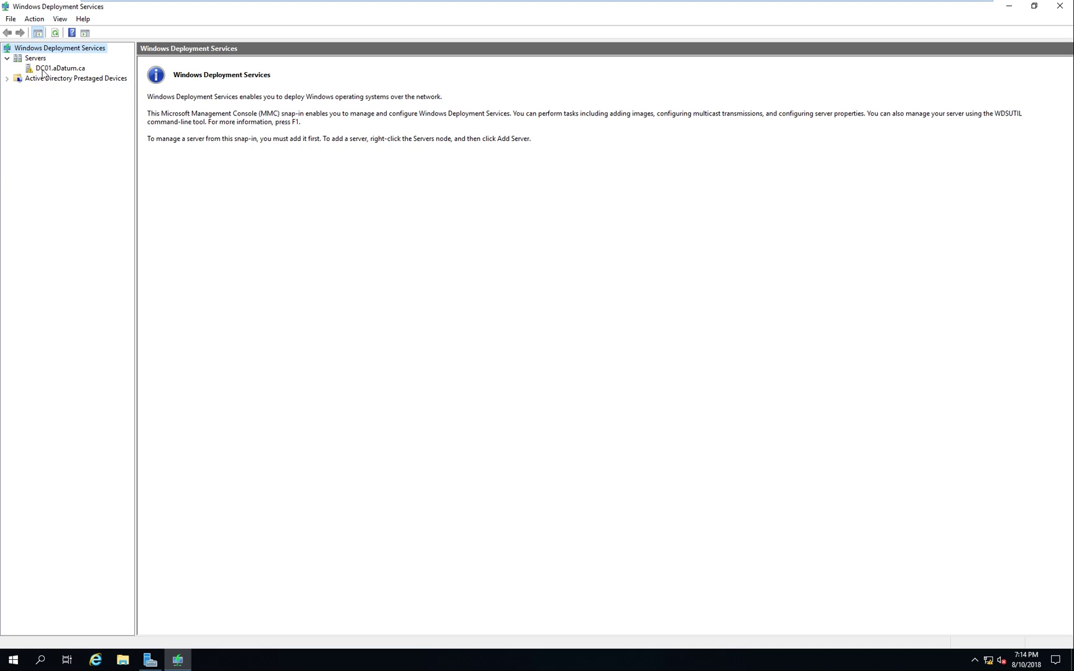
{"action": "left_click", "coordinate": [47, 70]}
{"action": "right_click", "coordinate": [63, 73]}
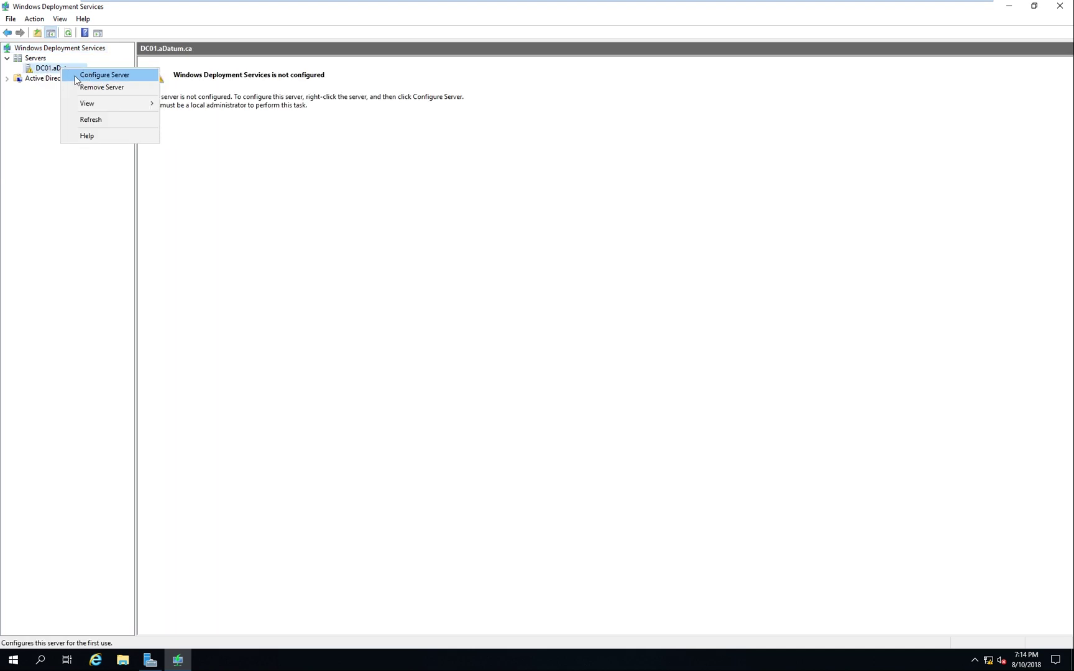
{"action": "left_click", "coordinate": [109, 76]}
{"action": "left_click", "coordinate": [625, 443]}
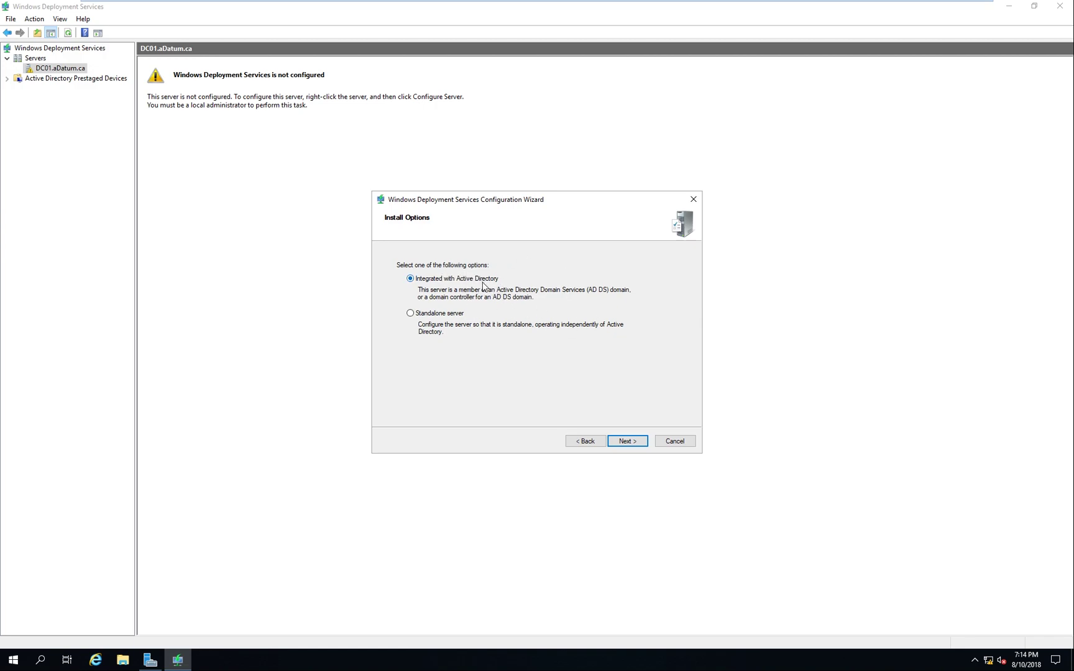
{"action": "left_click", "coordinate": [457, 313]}
Close Server Manager
{"action": "left_click", "coordinate": [150, 659]}
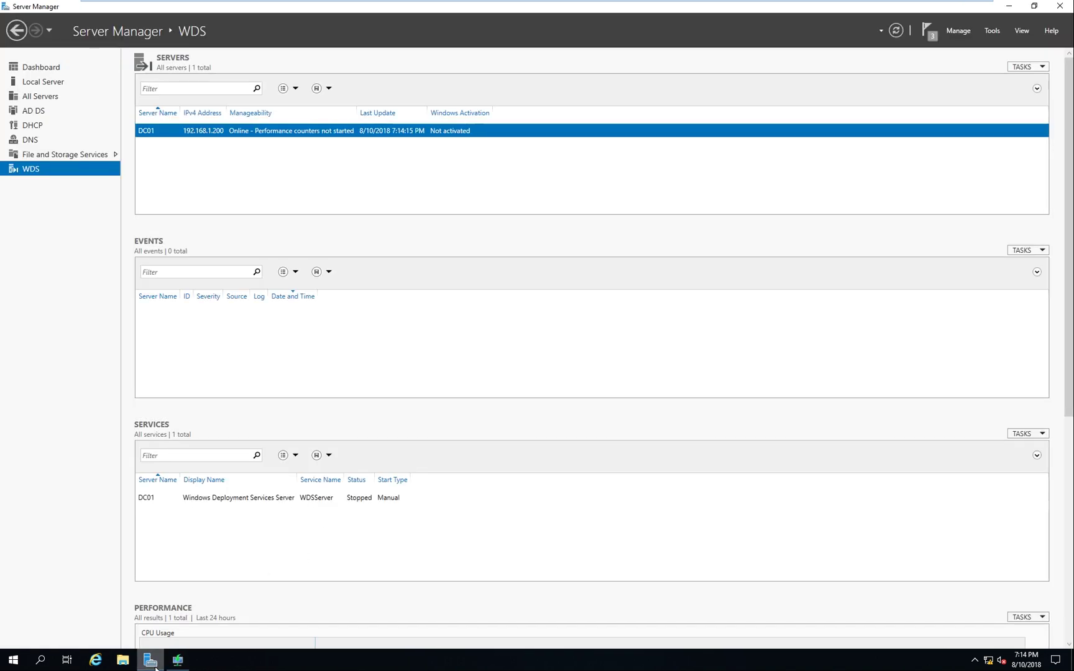
{"action": "left_click", "coordinate": [993, 31]}
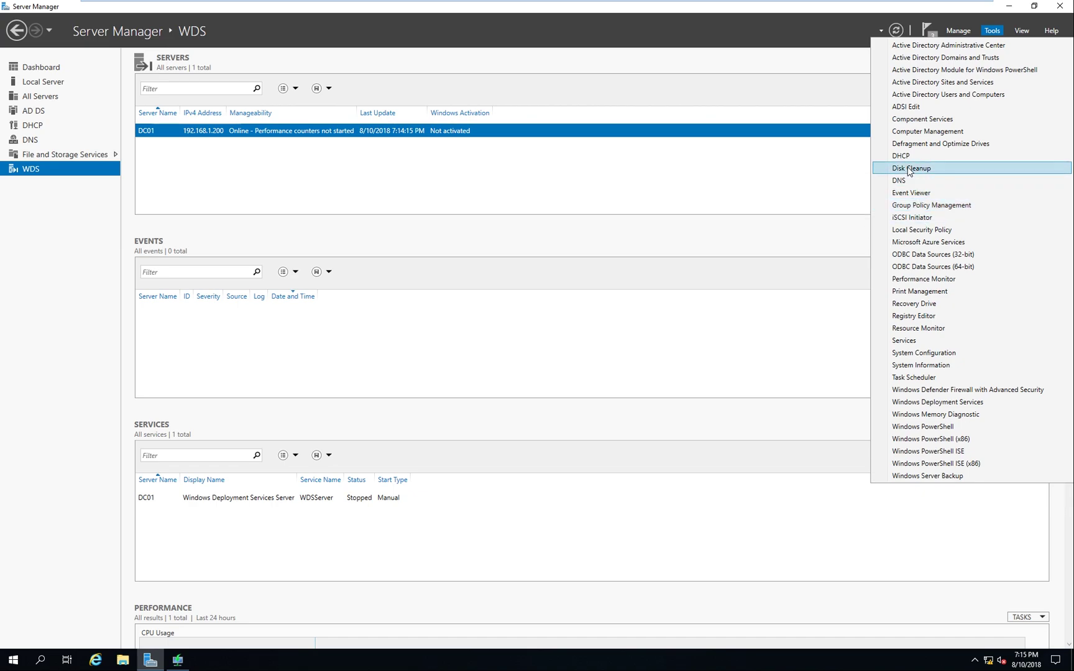
{"action": "left_click", "coordinate": [1062, 7]}
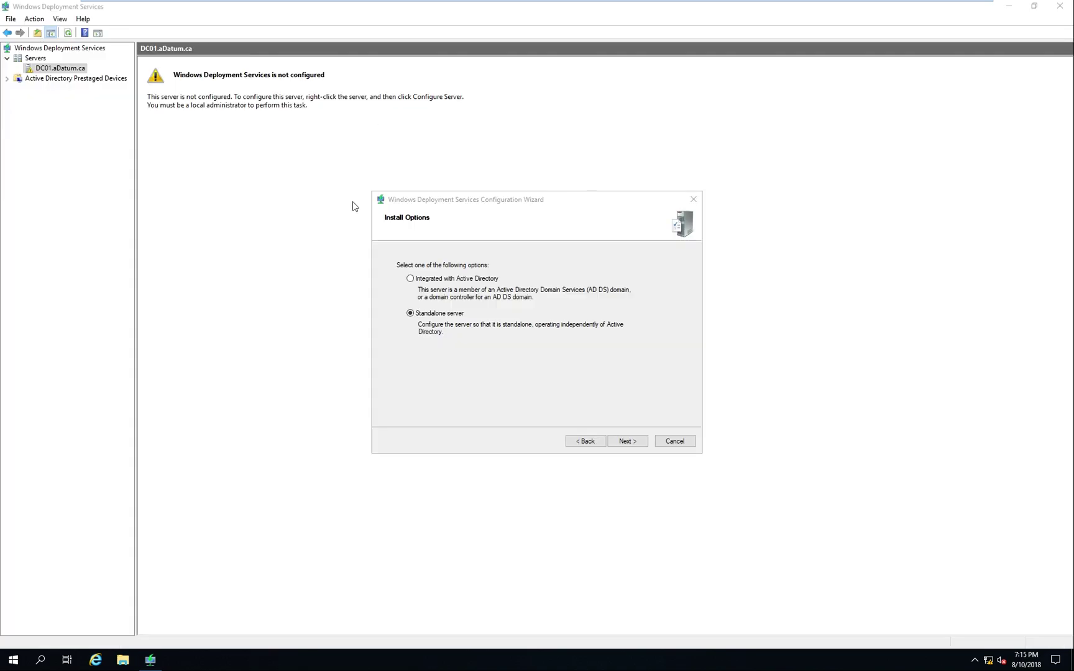
Expand the DHCP server's IPv4 tree and show the 192.168.1.0 scope's options
{"action": "left_click", "coordinate": [49, 100]}
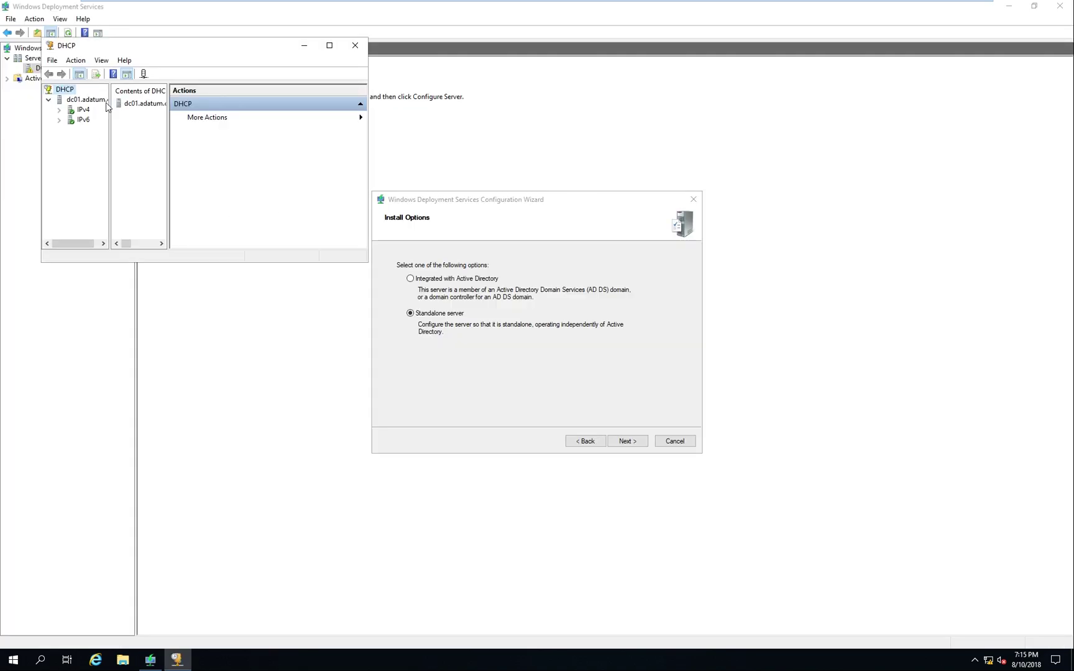
{"action": "left_click", "coordinate": [330, 45]}
{"action": "left_click", "coordinate": [18, 68]}
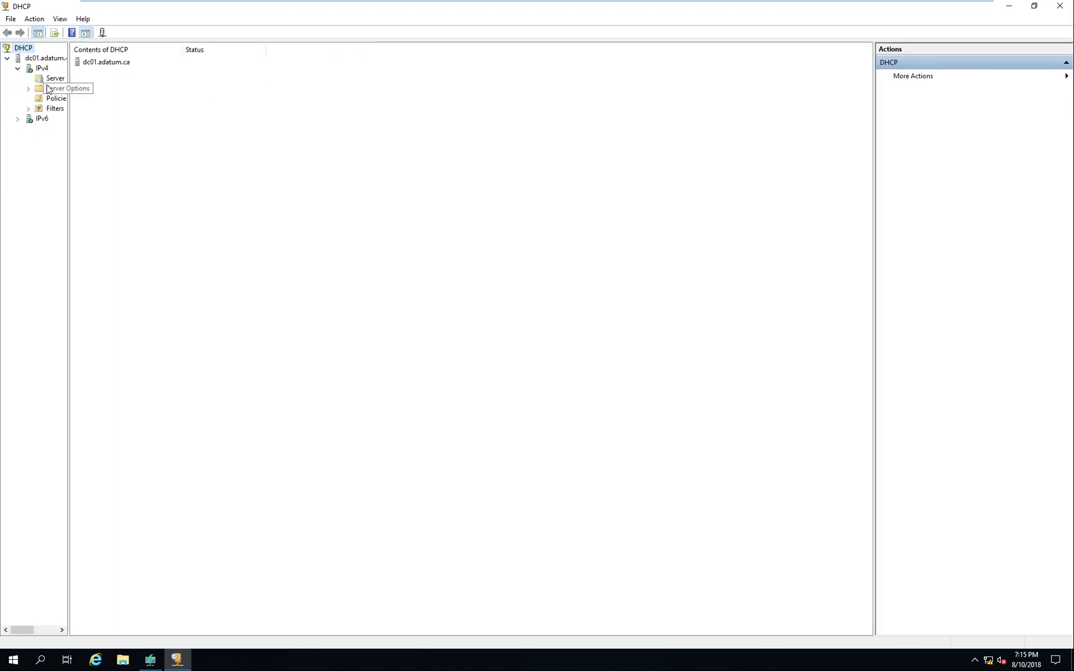
{"action": "left_click_drag", "start_coordinate": [69, 107], "coordinate": [129, 106]}
{"action": "left_click", "coordinate": [65, 78]}
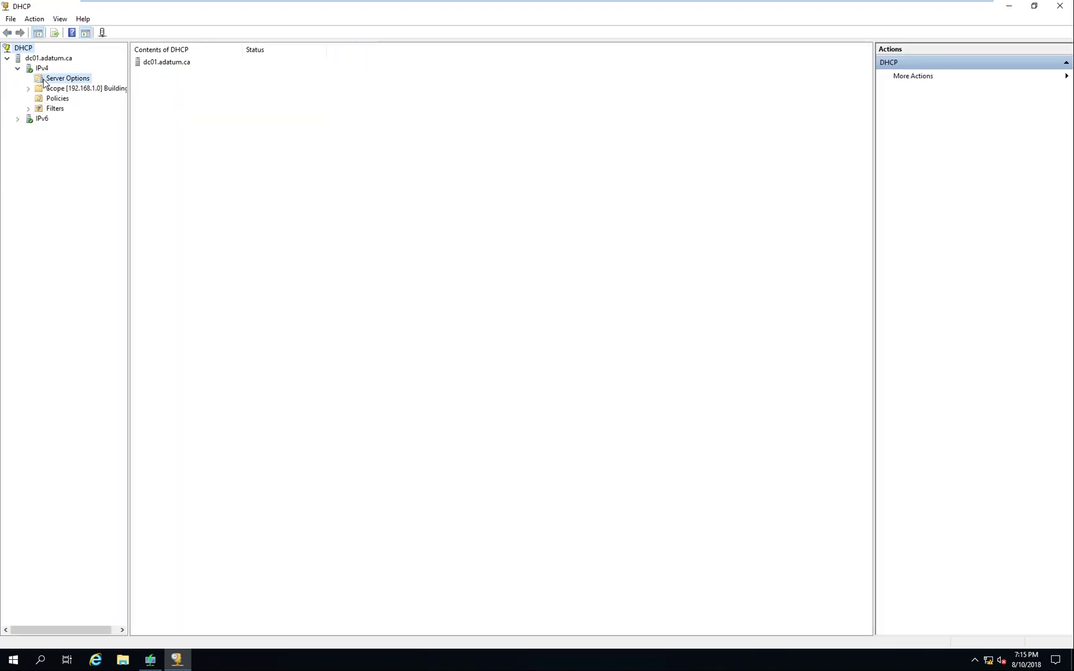
{"action": "left_click", "coordinate": [62, 90]}
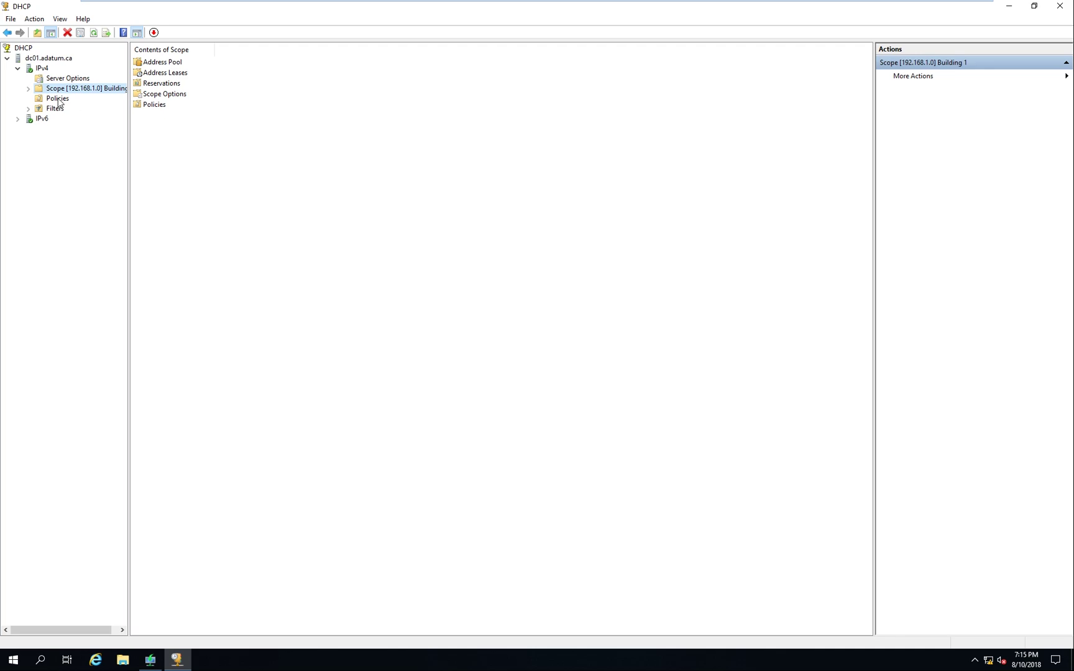
{"action": "left_click", "coordinate": [59, 99]}
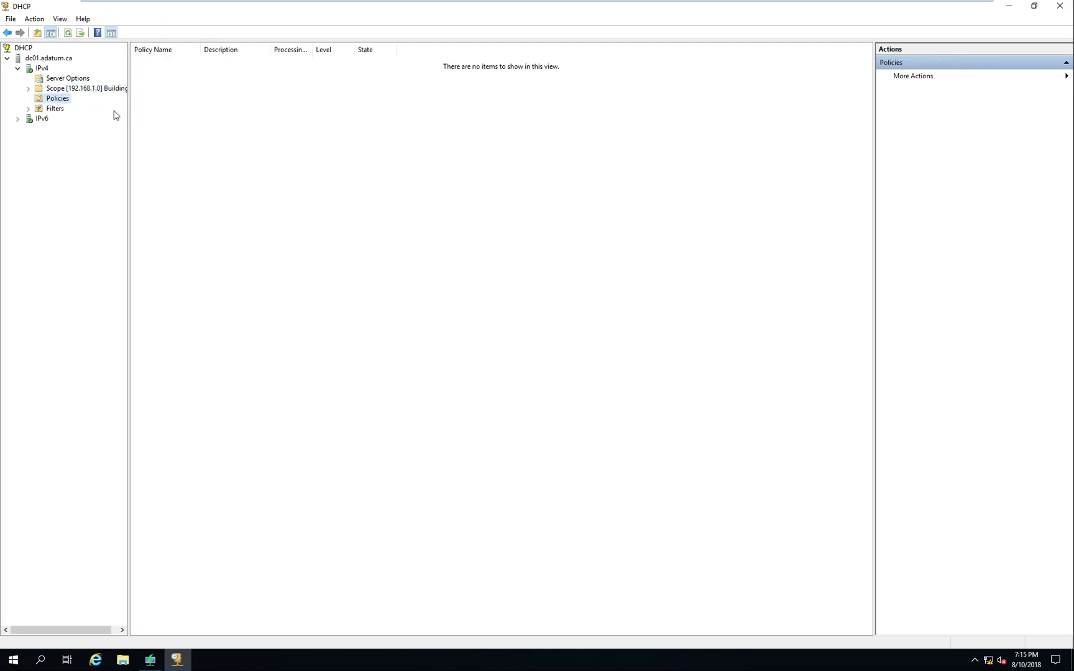
{"action": "double_click", "coordinate": [59, 88]}
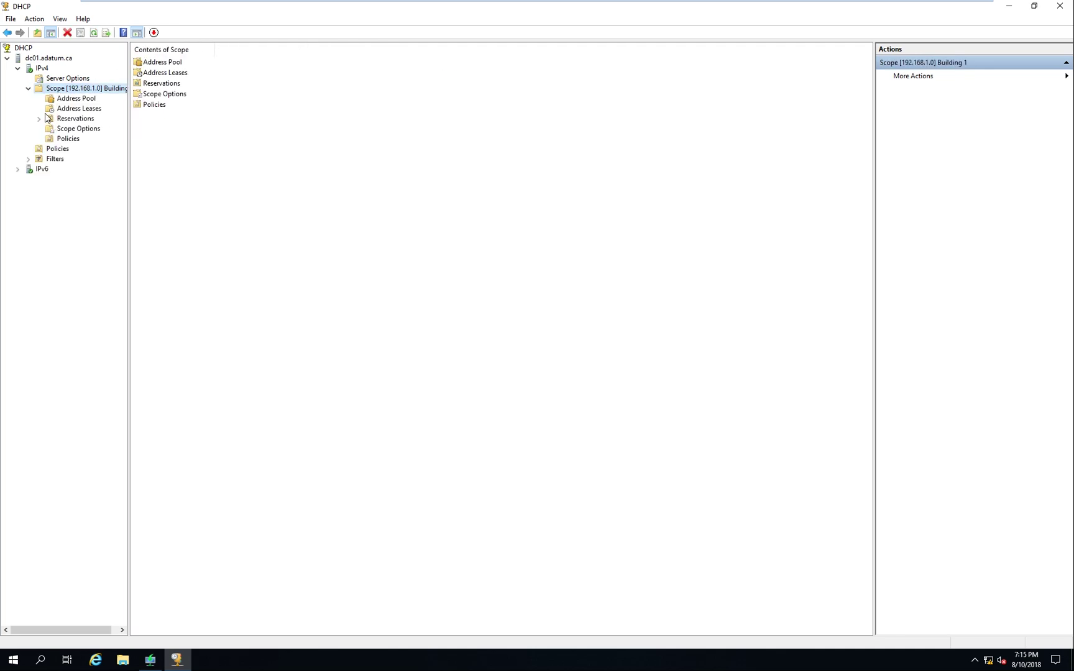
{"action": "left_click", "coordinate": [88, 132]}
{"action": "left_click_drag", "start_coordinate": [168, 104], "coordinate": [336, 170]}
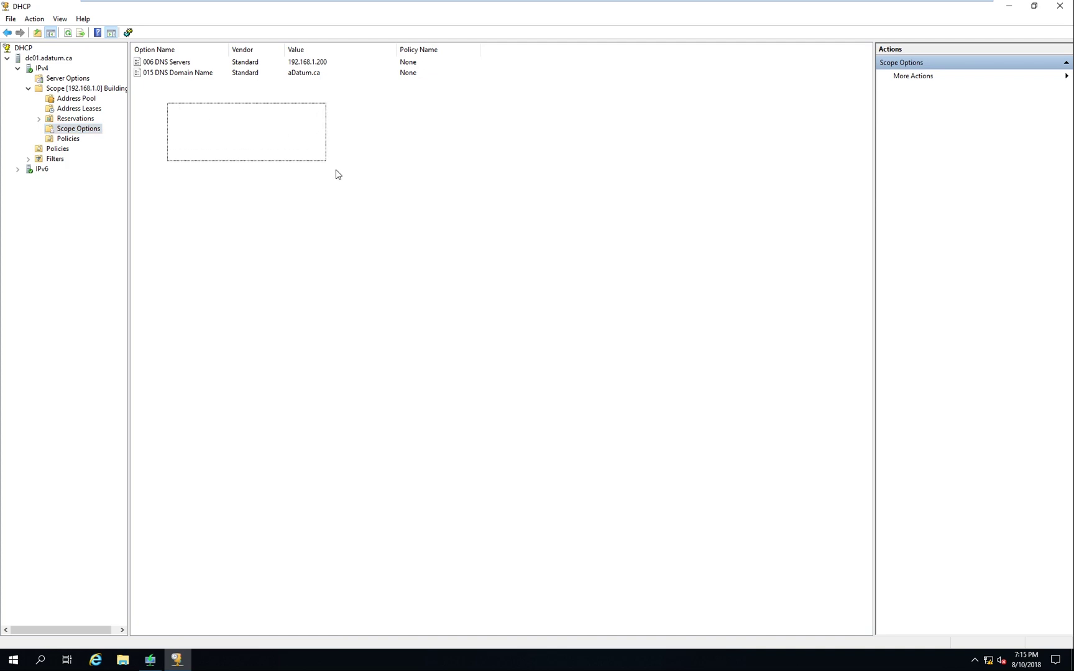
{"action": "left_click_drag", "start_coordinate": [171, 98], "coordinate": [352, 216]}
Review the available scope options in Configure Options and cancel without changes
{"action": "right_click", "coordinate": [85, 133]}
{"action": "left_click", "coordinate": [113, 136]}
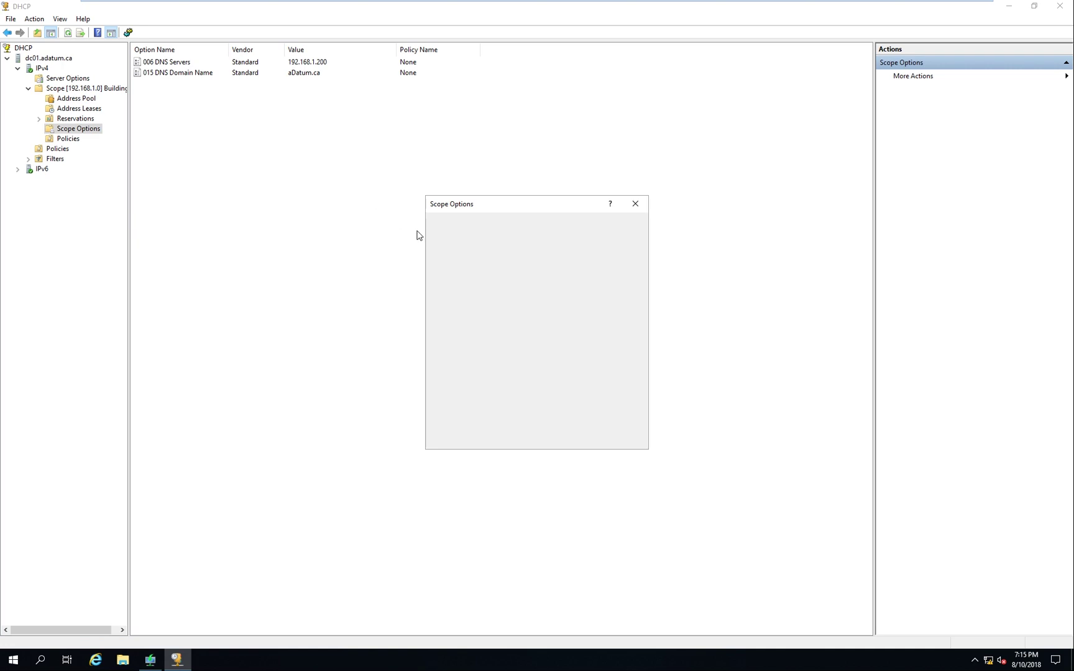
{"action": "scroll", "coordinate": [540, 268], "scroll_direction": "down", "scroll_amount": 3}
{"action": "scroll", "coordinate": [540, 267], "scroll_direction": "down", "scroll_amount": 10}
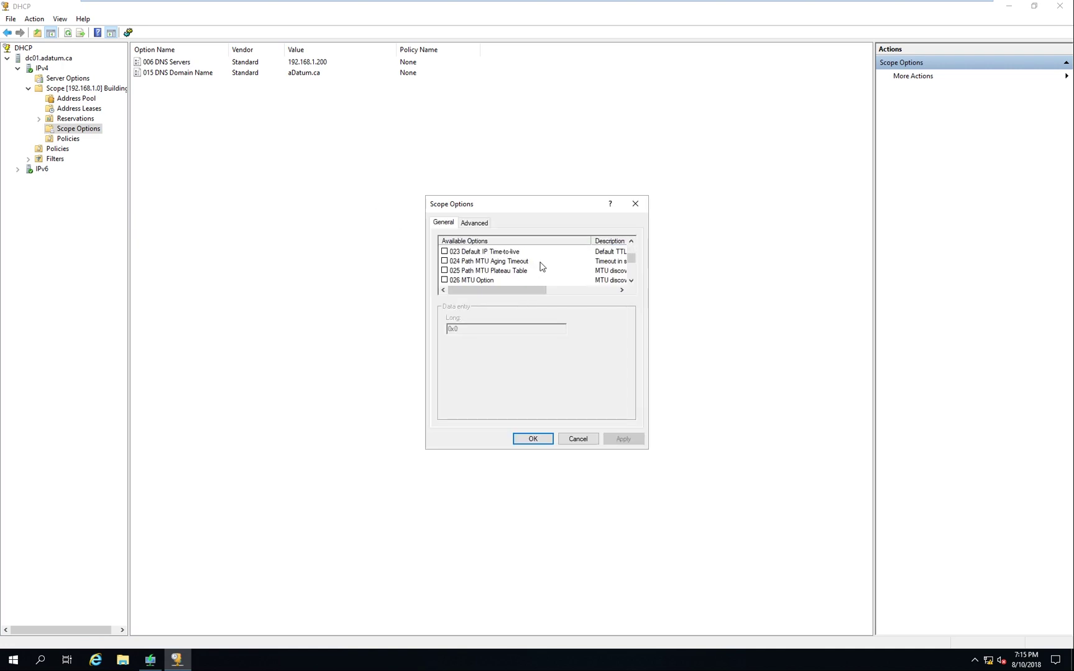
{"action": "scroll", "coordinate": [541, 267], "scroll_direction": "down", "scroll_amount": 2}
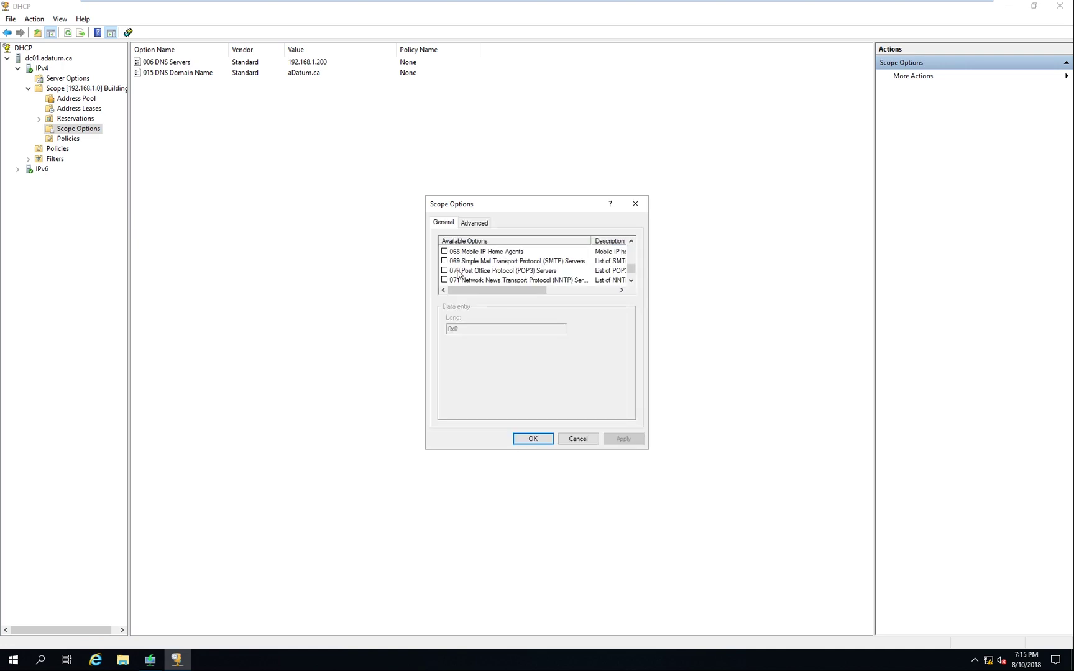
{"action": "scroll", "coordinate": [444, 257], "scroll_direction": "up", "scroll_amount": 1}
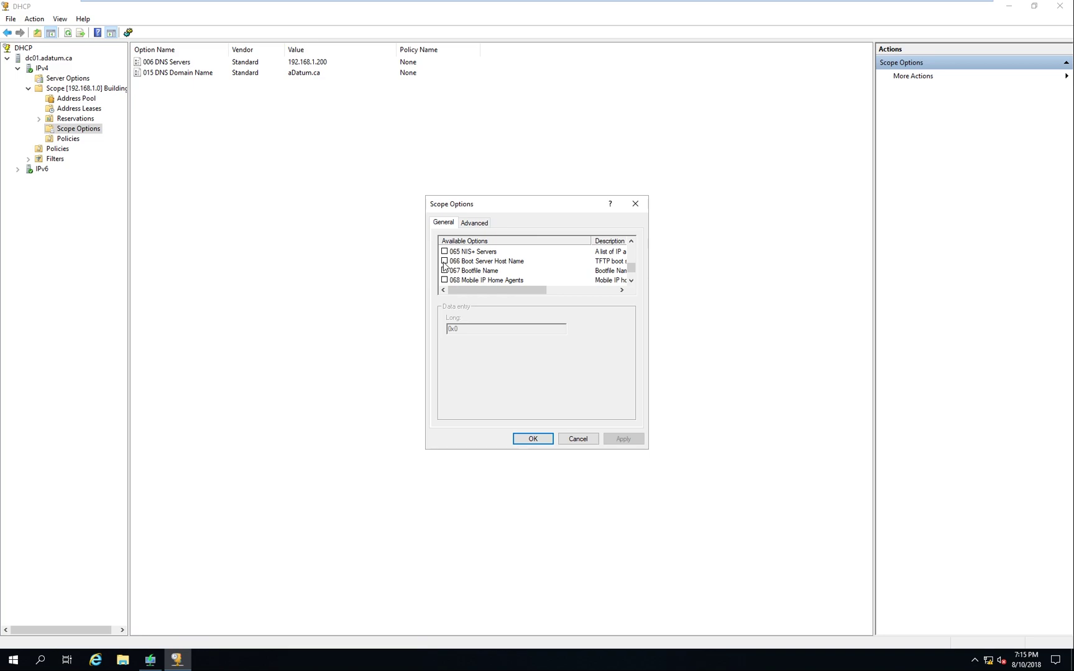
{"action": "left_click", "coordinate": [578, 439]}
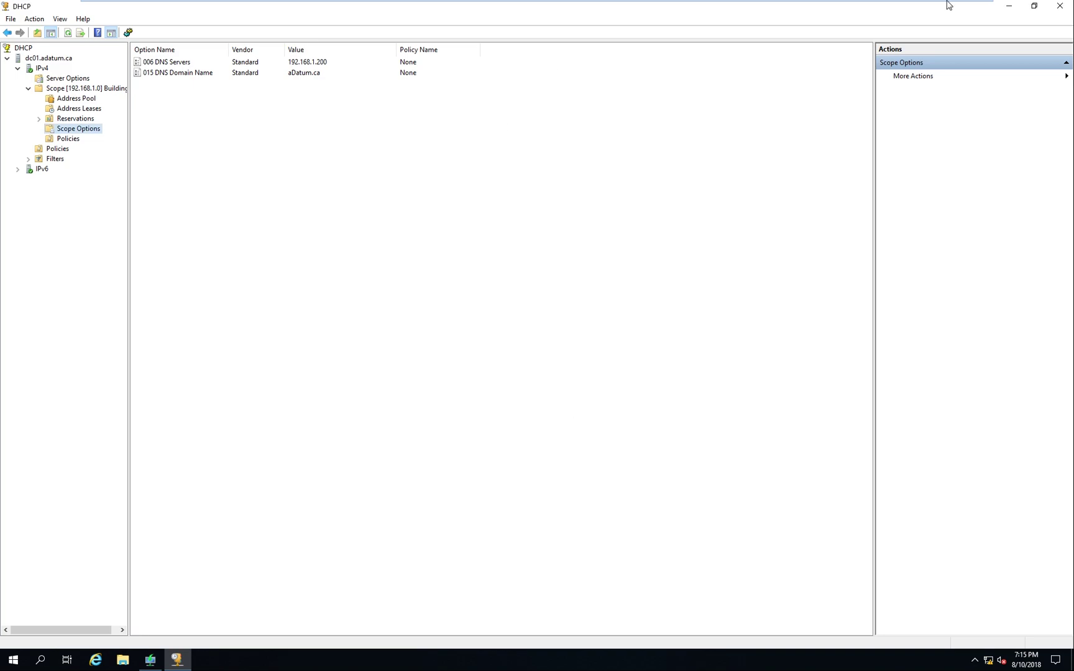
Close DHCP and keep Active Directory integration with C:\RemoteInstall as the WDS folder
{"action": "left_click", "coordinate": [1057, 8]}
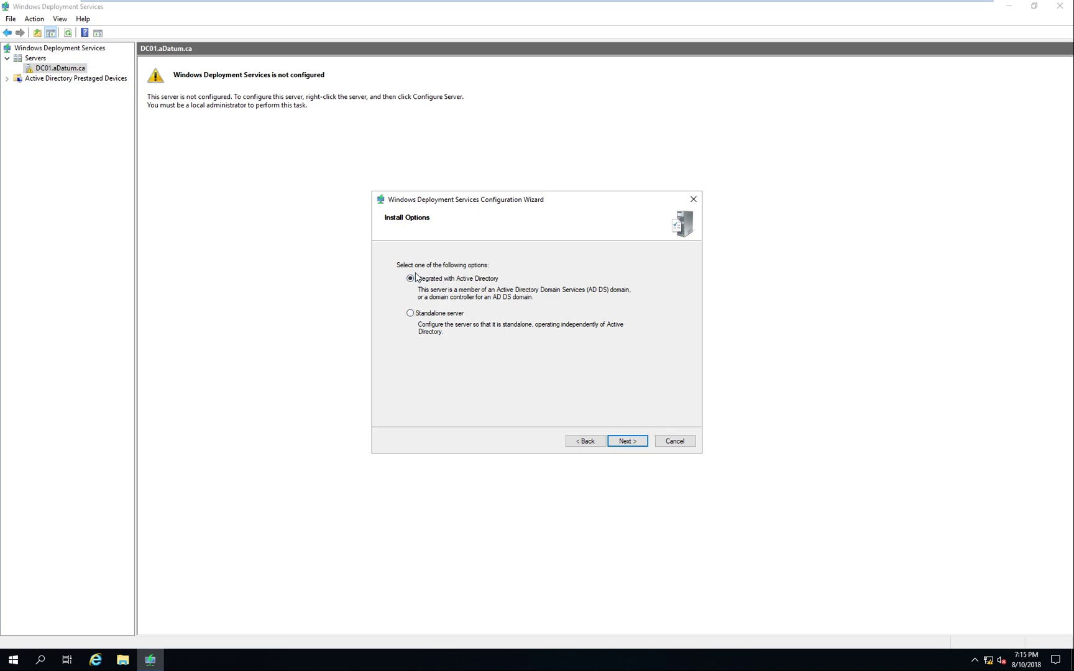
{"action": "left_click", "coordinate": [646, 439]}
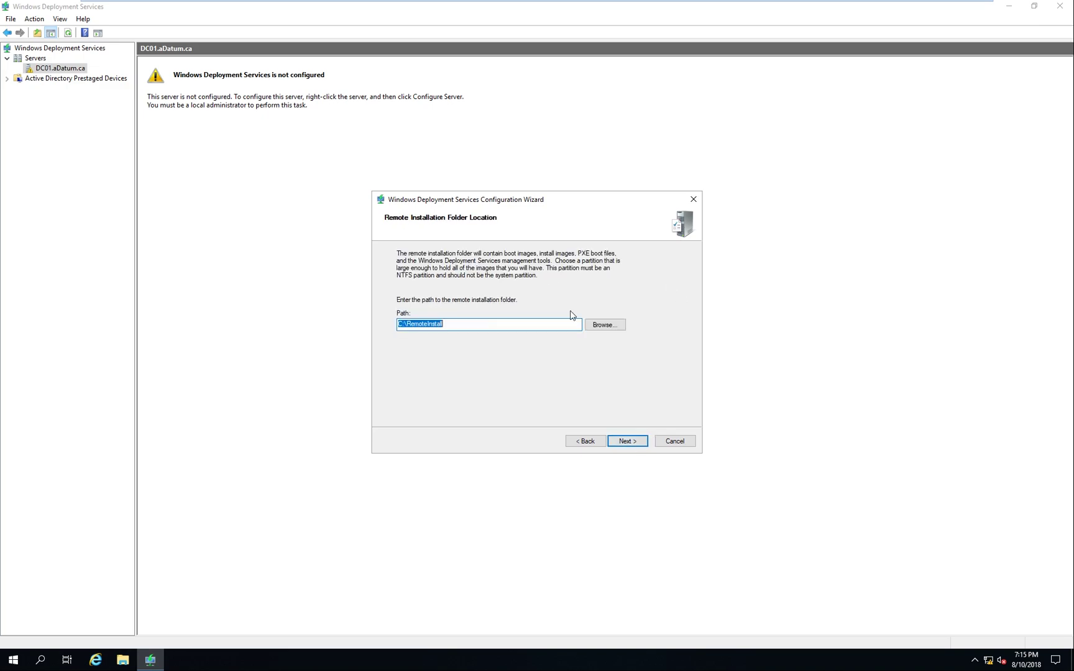
{"action": "left_click", "coordinate": [405, 326]}
{"action": "left_click_drag", "start_coordinate": [508, 321], "coordinate": [416, 325]}
{"action": "left_click", "coordinate": [405, 324]}
{"action": "double_click", "coordinate": [462, 324]}
{"action": "left_click", "coordinate": [638, 442]}
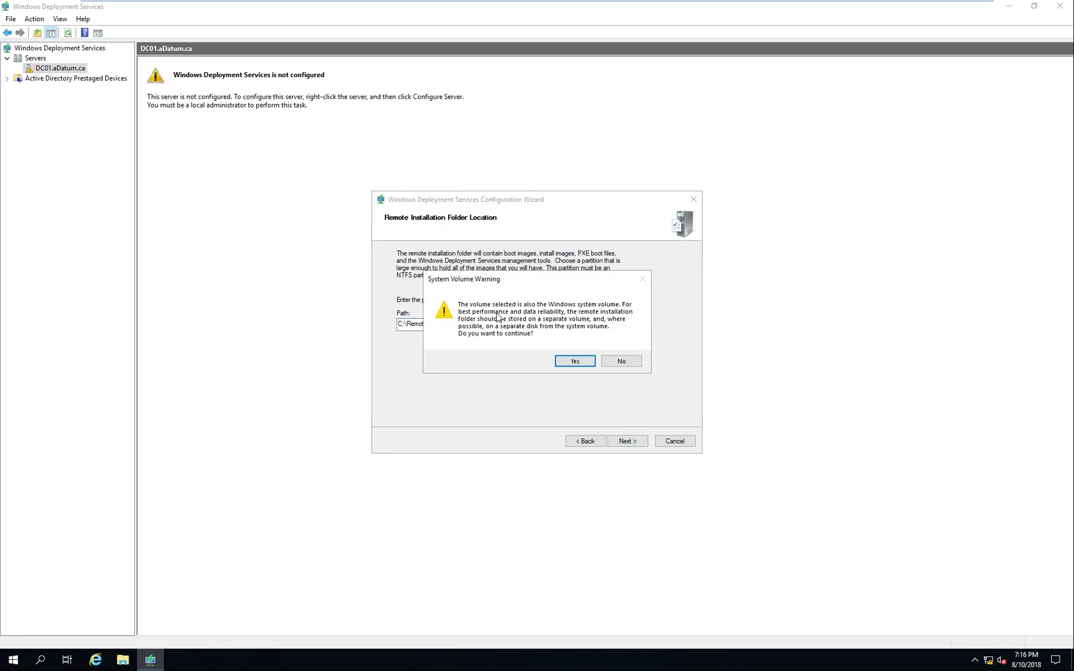
Accept the system volume warning, keep both proxy DHCP settings, and respond to all clients
{"action": "left_click", "coordinate": [580, 361]}
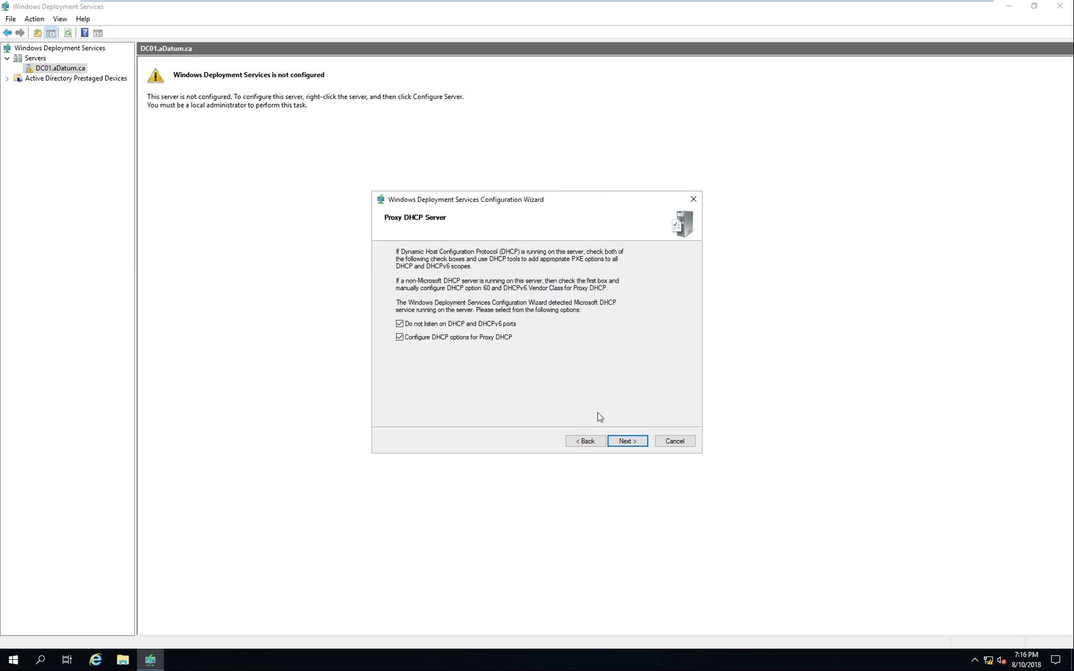
{"action": "left_click", "coordinate": [625, 441]}
{"action": "left_click", "coordinate": [448, 340]}
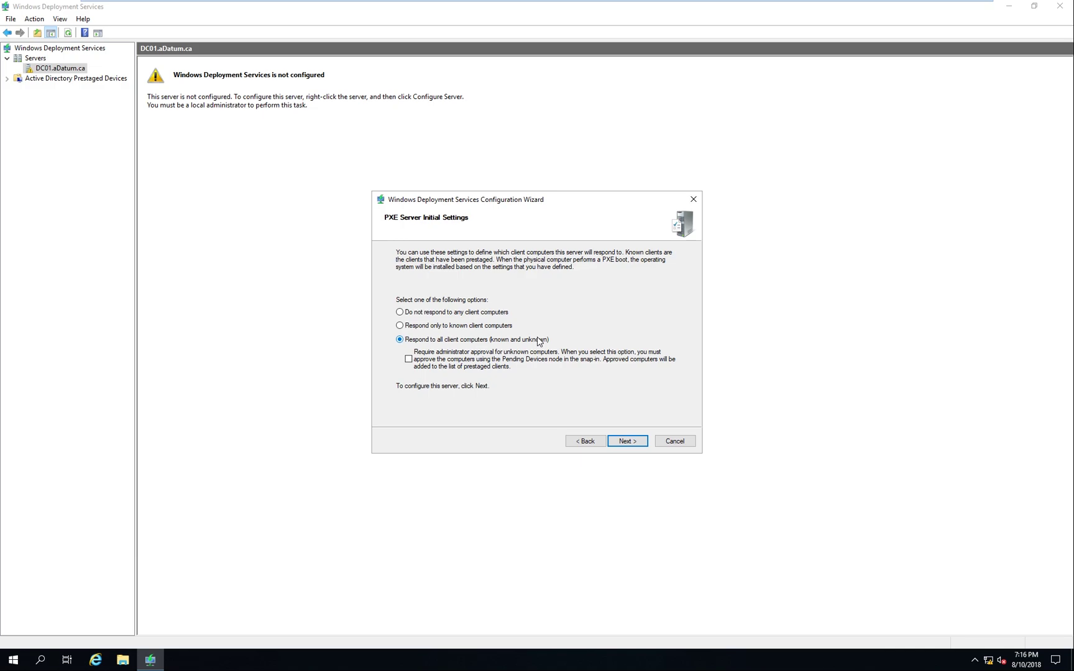
{"action": "left_click", "coordinate": [627, 442]}
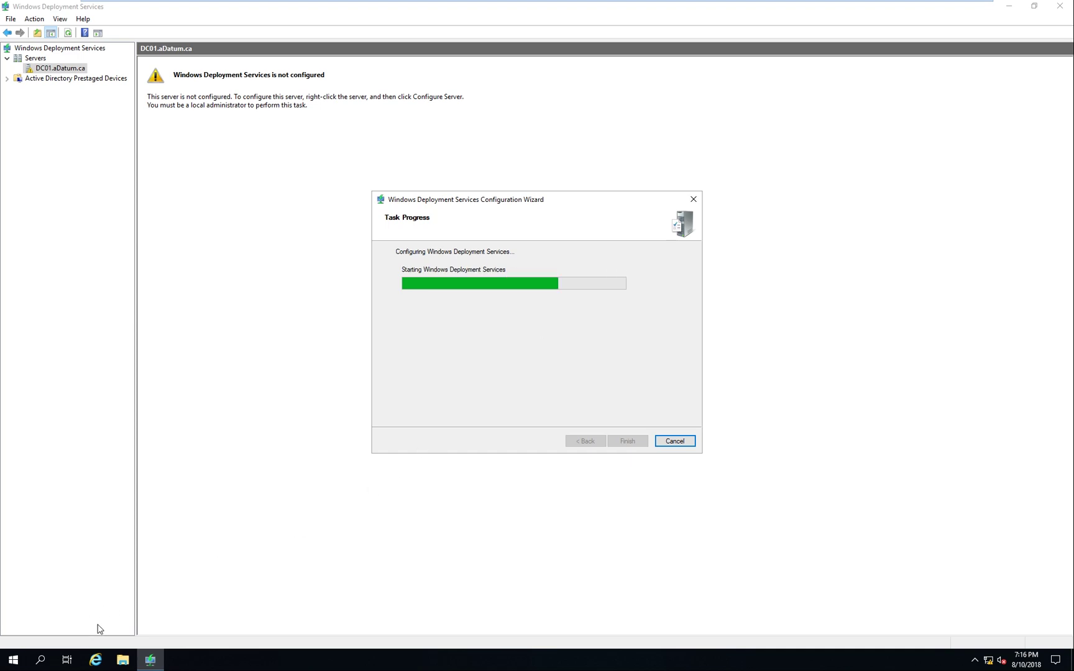
{"action": "left_click", "coordinate": [125, 664]}
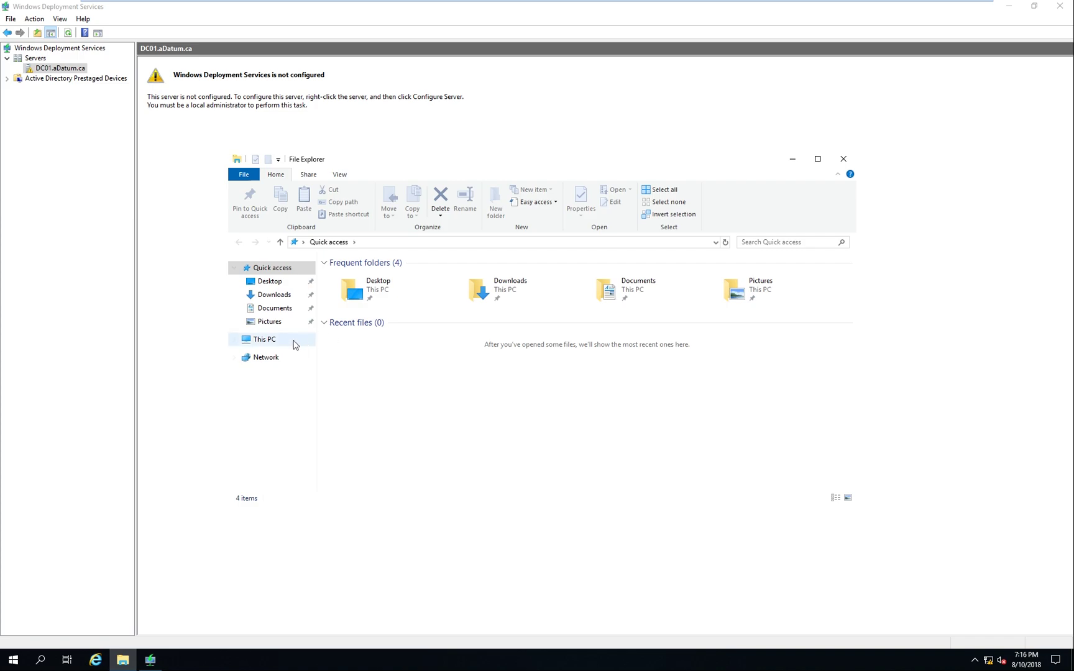
Check This PC's system properties and finish the WDS configuration wizard
{"action": "left_click", "coordinate": [277, 342]}
{"action": "right_click", "coordinate": [562, 473]}
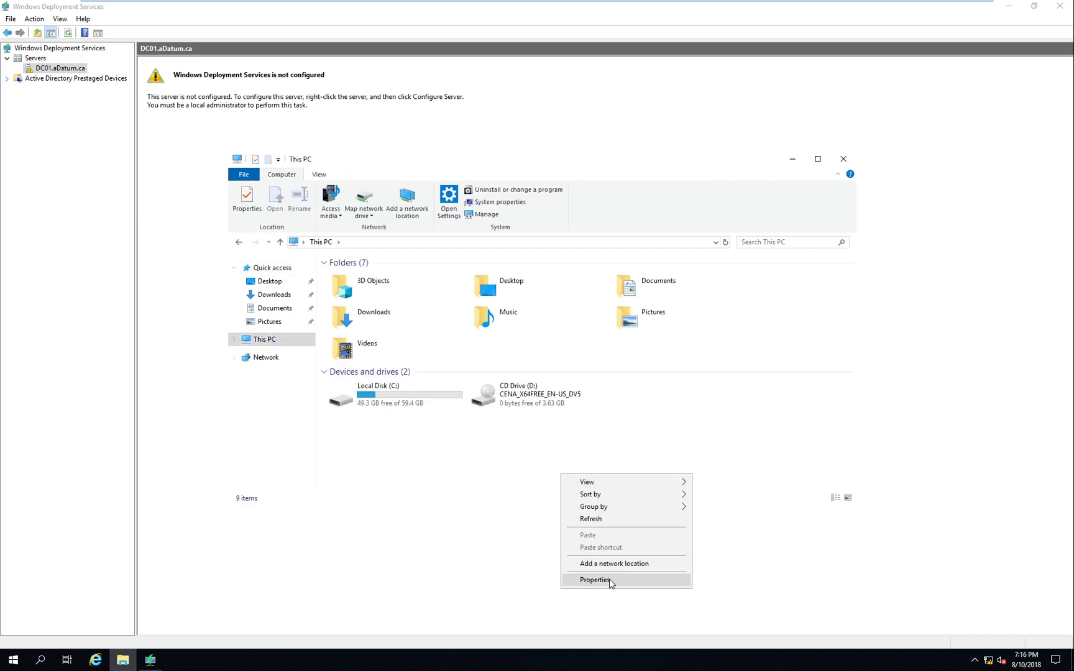
{"action": "left_click", "coordinate": [609, 580]}
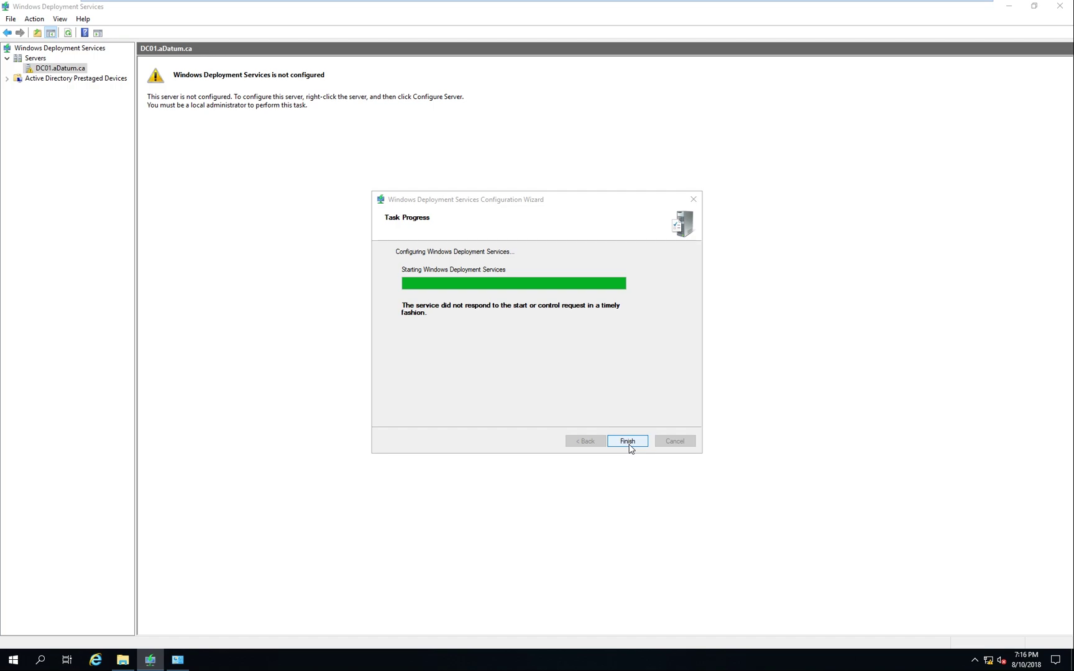
{"action": "left_click", "coordinate": [628, 442]}
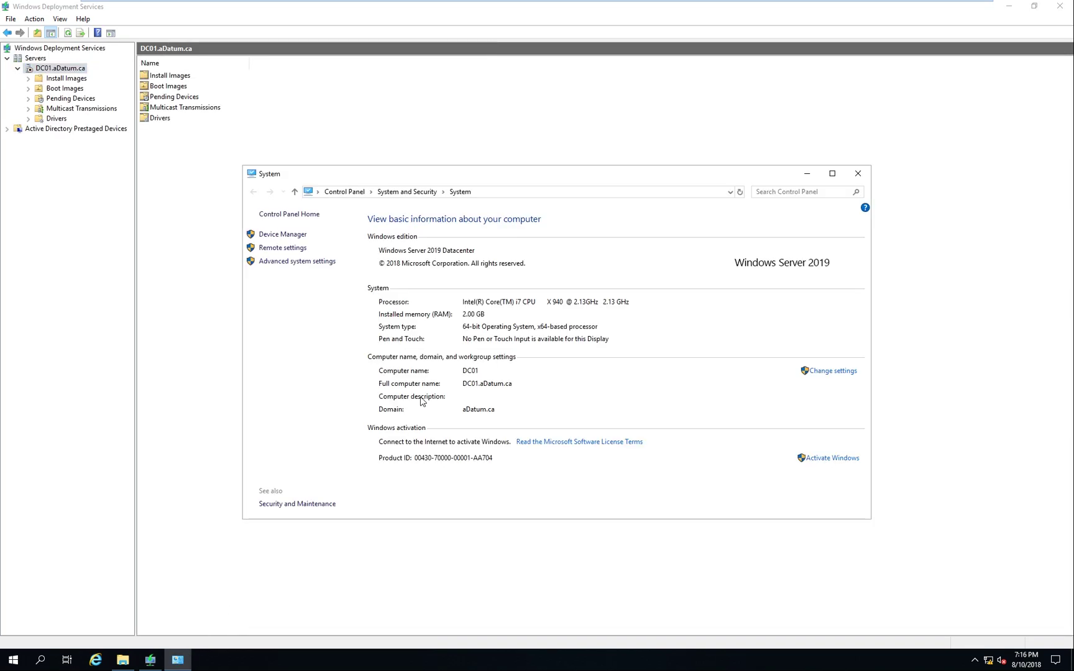
{"action": "left_click", "coordinate": [858, 174]}
Inspect the drives in This PC, including CD Drive (D:), then close it
{"action": "left_click", "coordinate": [123, 660]}
{"action": "left_click", "coordinate": [513, 407]}
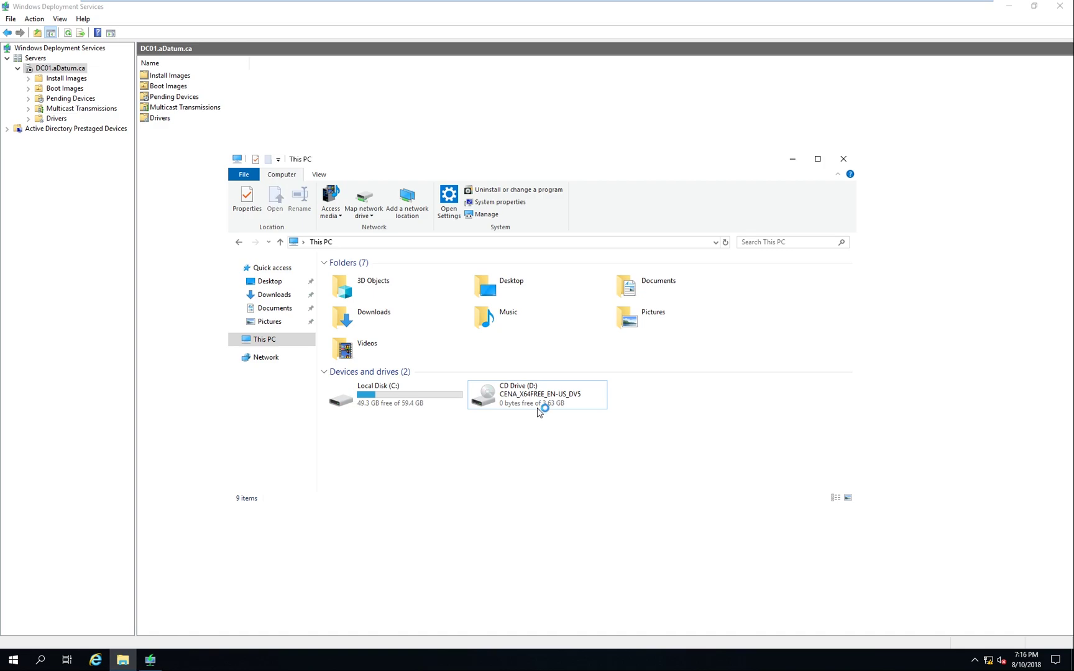
{"action": "left_click", "coordinate": [538, 412]}
{"action": "right_click", "coordinate": [527, 389]}
{"action": "left_click", "coordinate": [805, 372]}
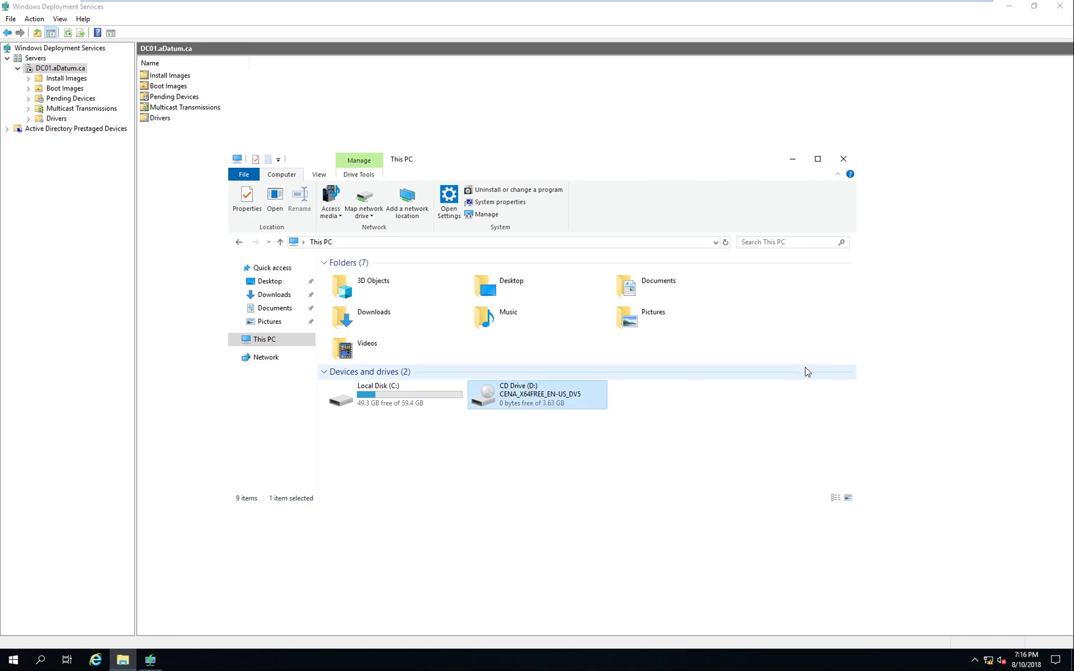
{"action": "left_click", "coordinate": [844, 163]}
Start Add Install Image on Install Images and quit the stray Windows 10 Setup
{"action": "left_click", "coordinate": [65, 80]}
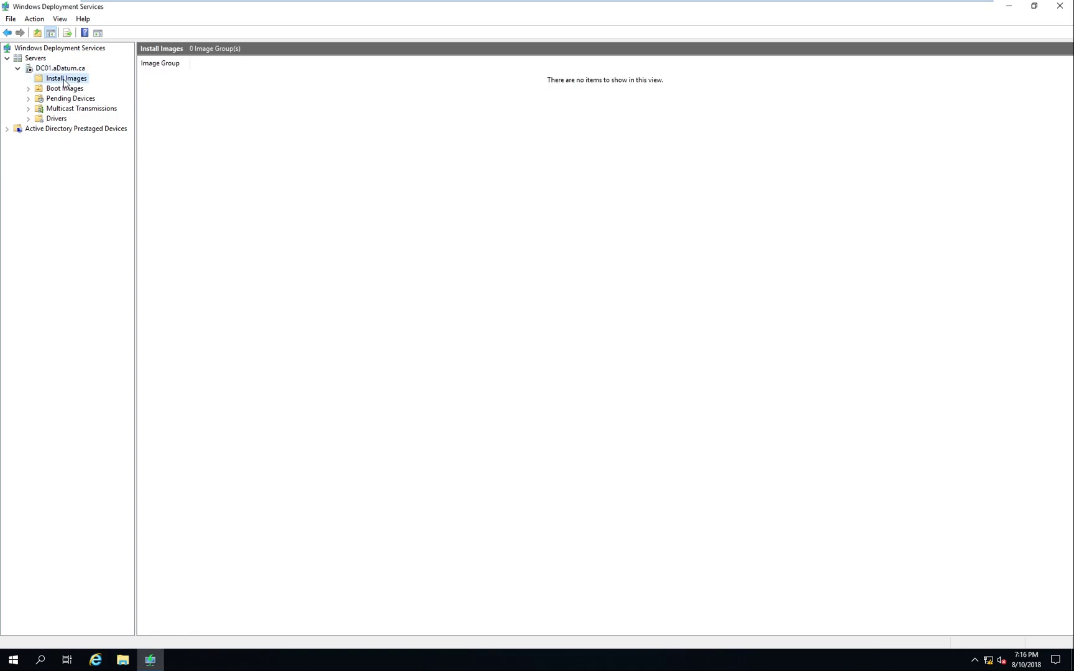
{"action": "right_click", "coordinate": [65, 83]}
{"action": "left_click", "coordinate": [98, 88]}
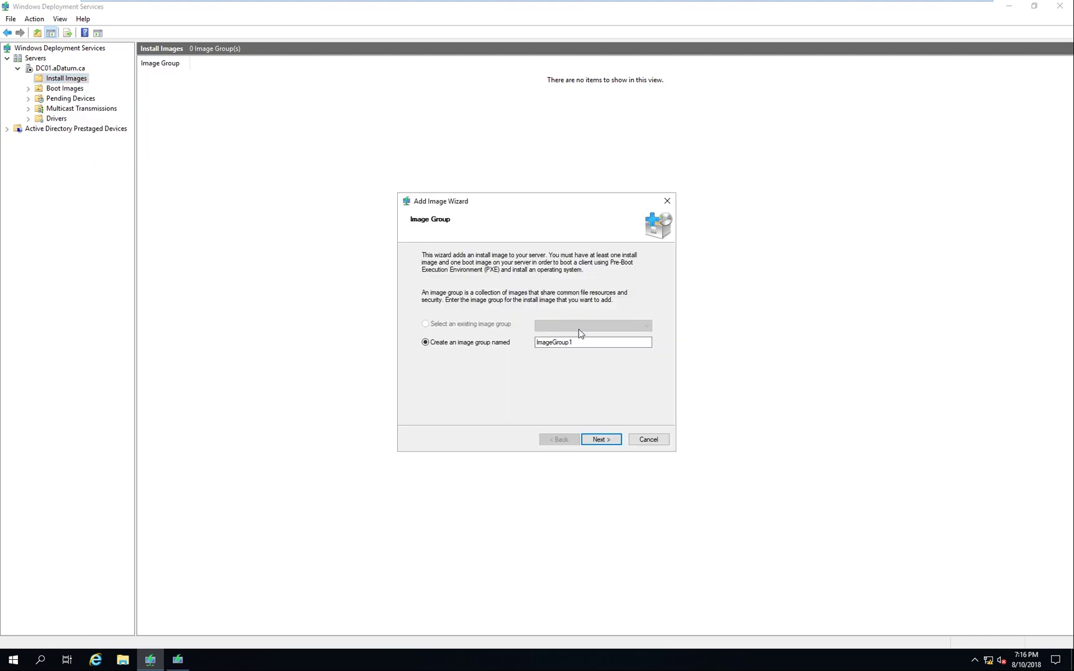
{"action": "left_click", "coordinate": [178, 659]}
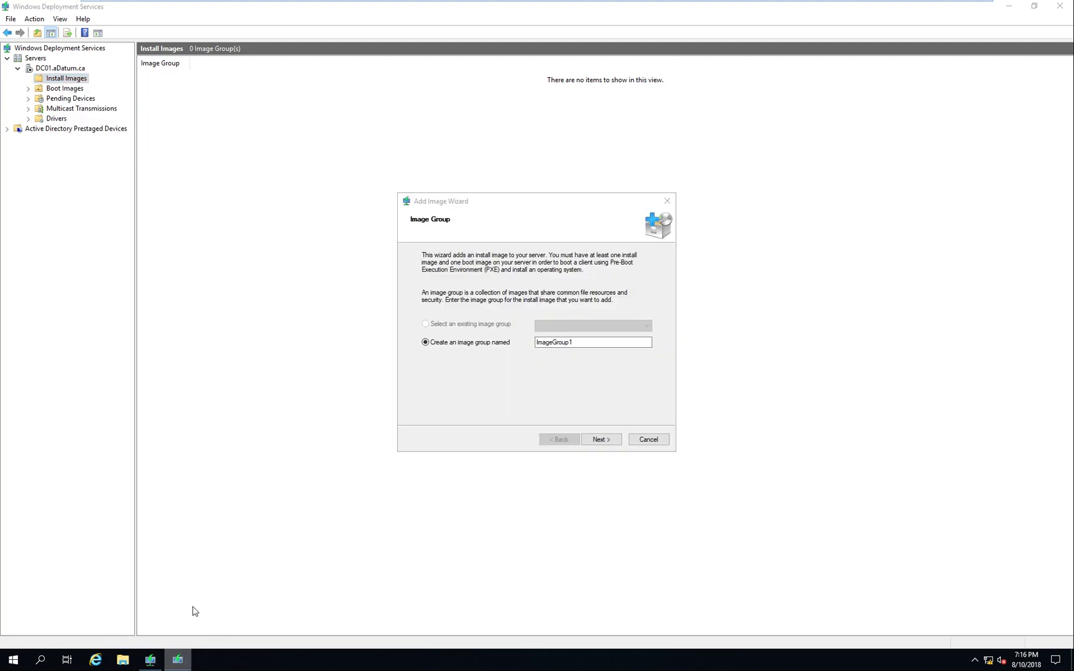
{"action": "left_click", "coordinate": [583, 344]}
{"action": "double_click", "coordinate": [568, 342]}
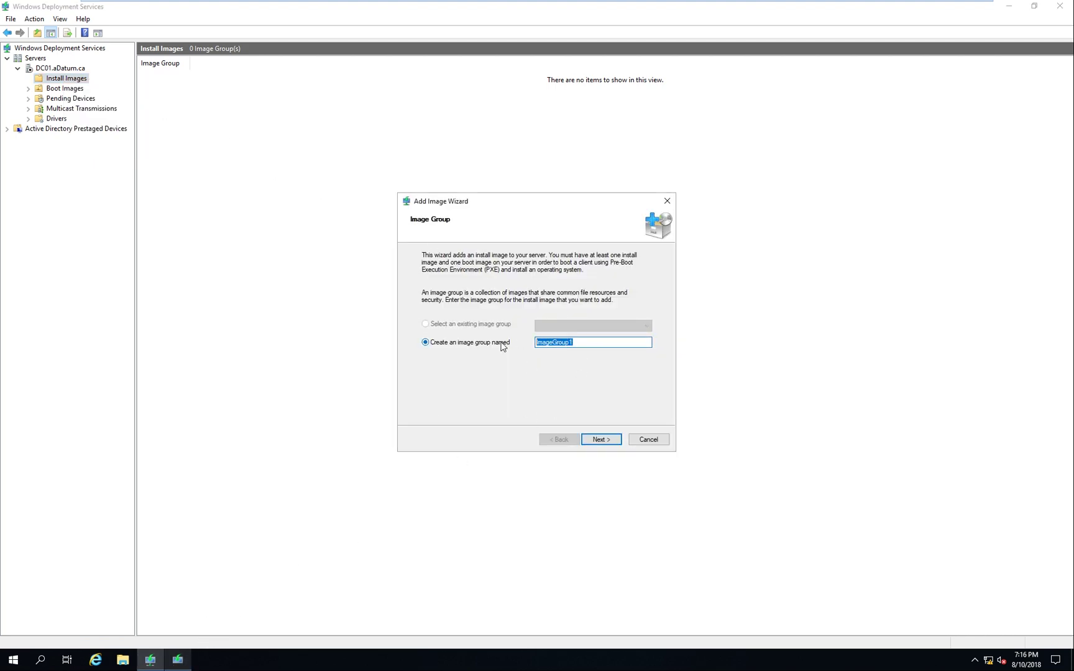
{"action": "type", "text": "Win"}
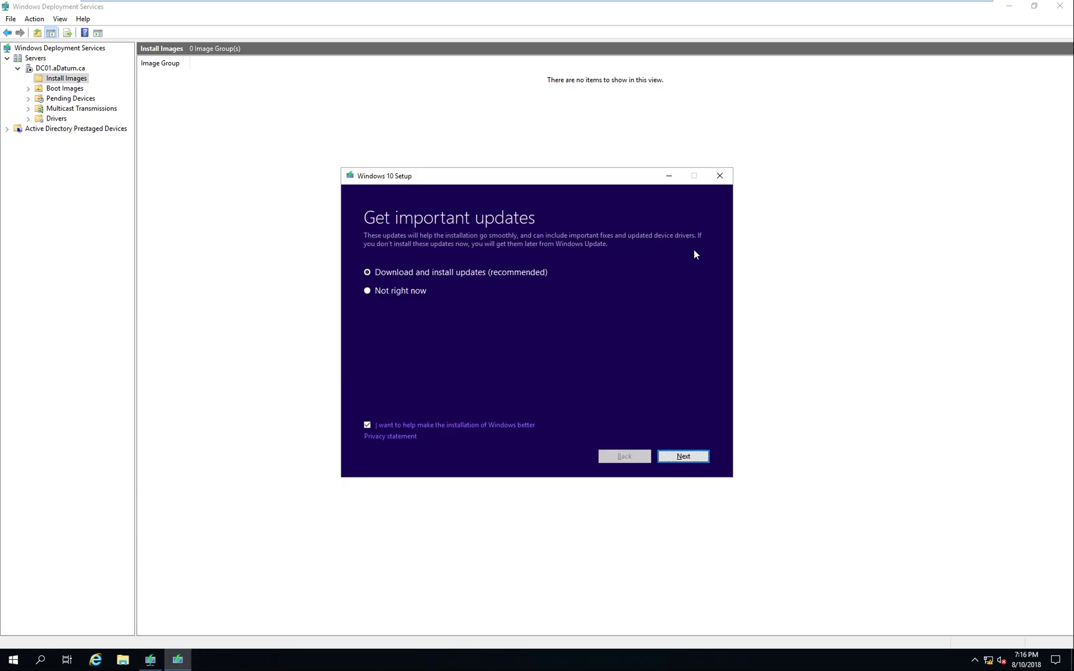
{"action": "left_click", "coordinate": [720, 177]}
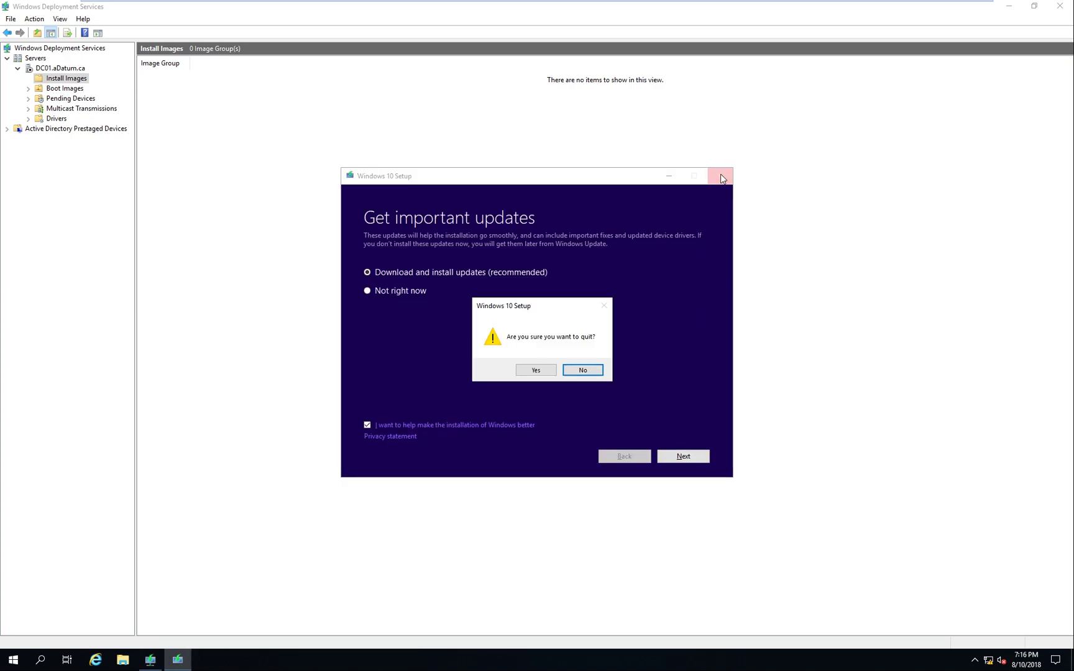
{"action": "left_click", "coordinate": [541, 370]}
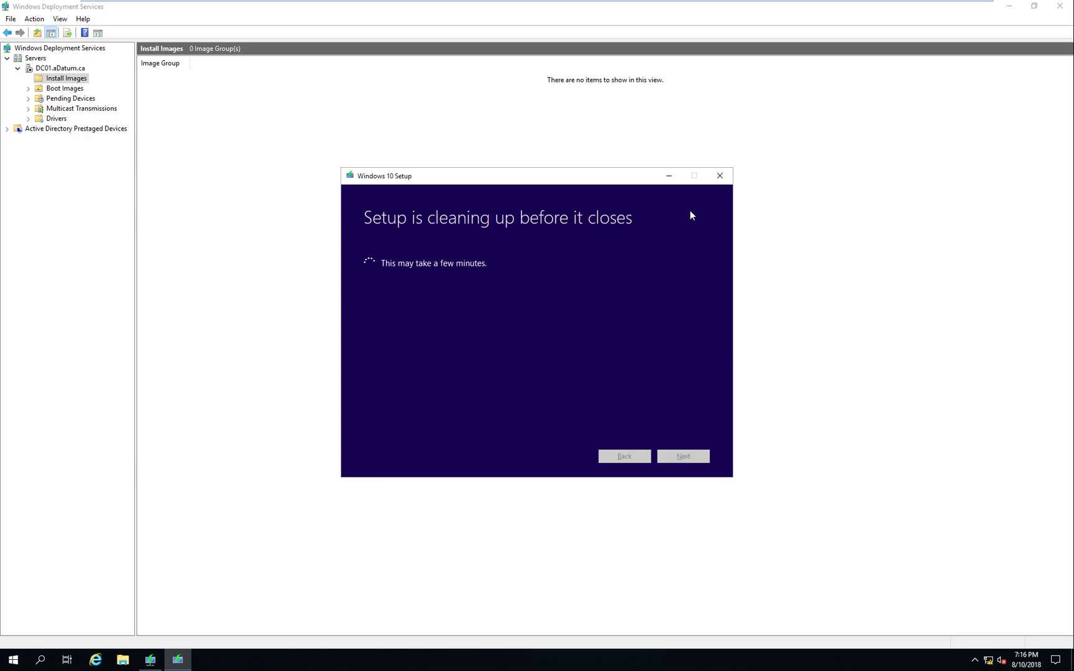
{"action": "left_click", "coordinate": [669, 176]}
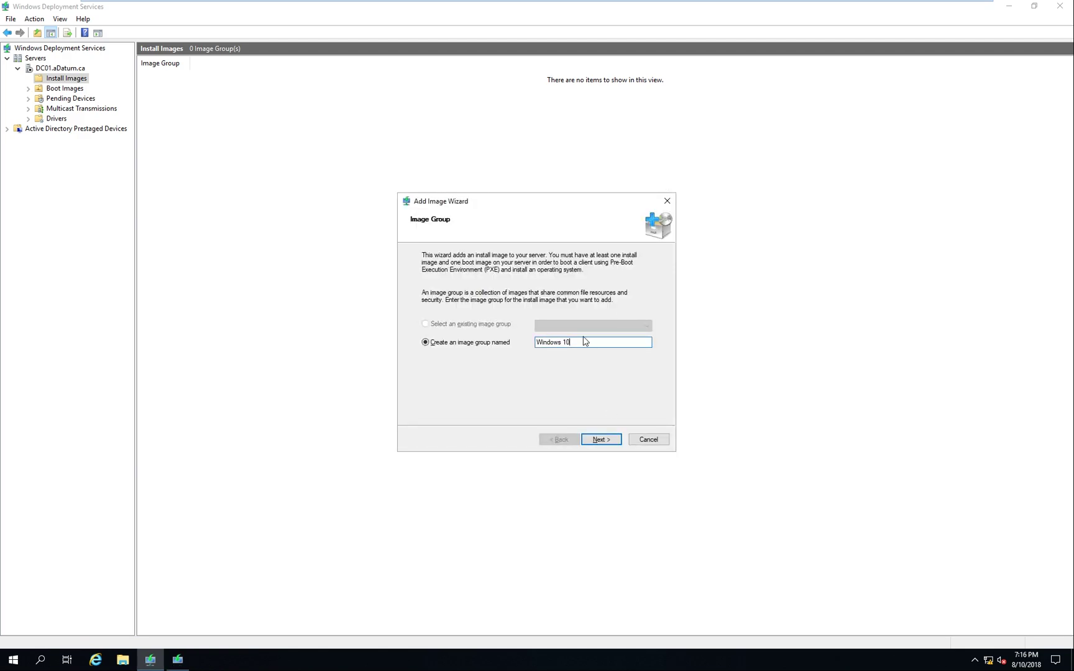
Name the new image group 'Windows 10' and continue to the image file step
{"action": "left_click_drag", "start_coordinate": [585, 341], "coordinate": [510, 344]}
{"action": "type", "text": "Wi"}
{"action": "key", "text": "End"}
{"action": "key", "text": "BackSpace"}
{"action": "key", "text": "BackSpace"}
{"action": "key", "text": "BackSpace"}
{"action": "key", "text": "BackSpace"}
{"action": "key", "text": "BackSpace"}
{"action": "key", "text": "BackSpace"}
{"action": "type", "text": "ows 1"}
{"action": "key", "text": "Return"}
Select D:\sources\install.wim as the install image file
{"action": "left_click", "coordinate": [628, 291]}
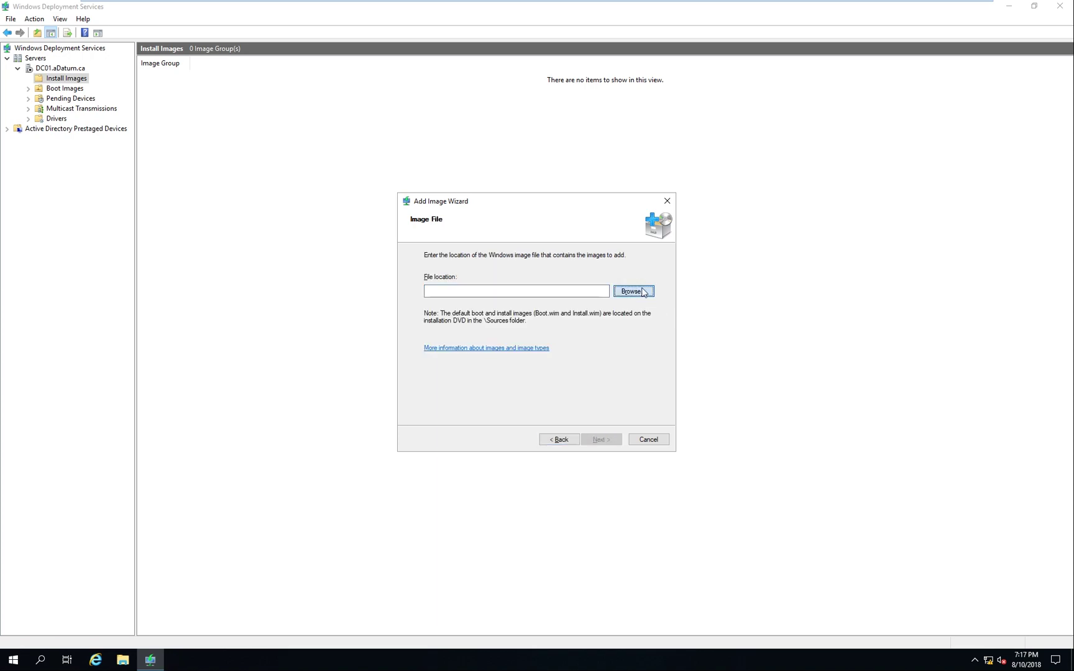
{"action": "left_click", "coordinate": [389, 322]}
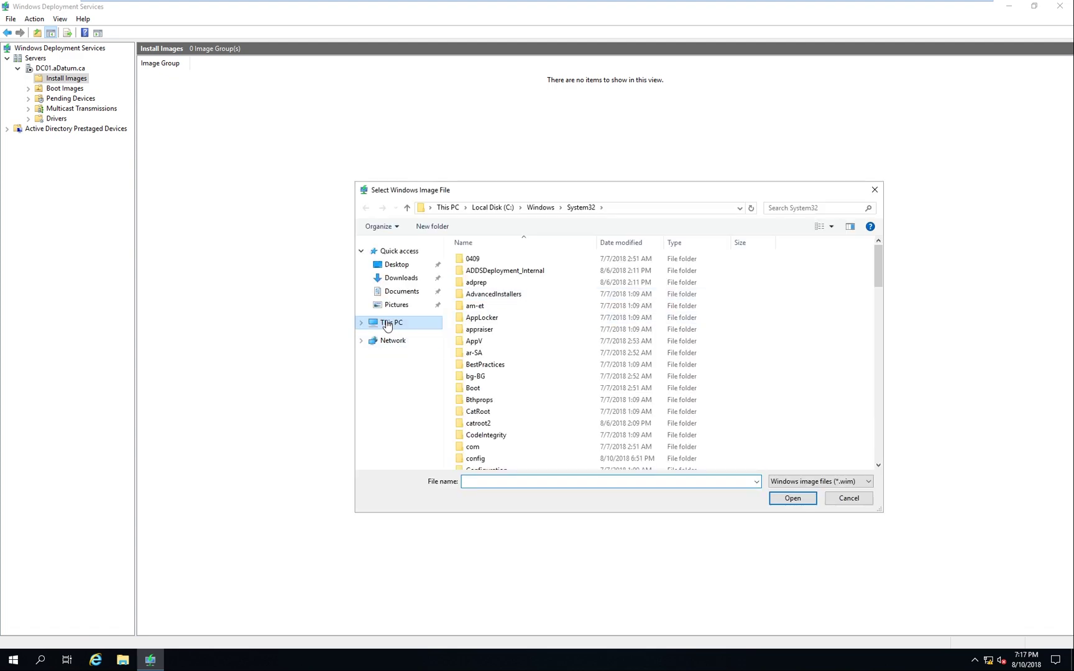
{"action": "double_click", "coordinate": [630, 387]}
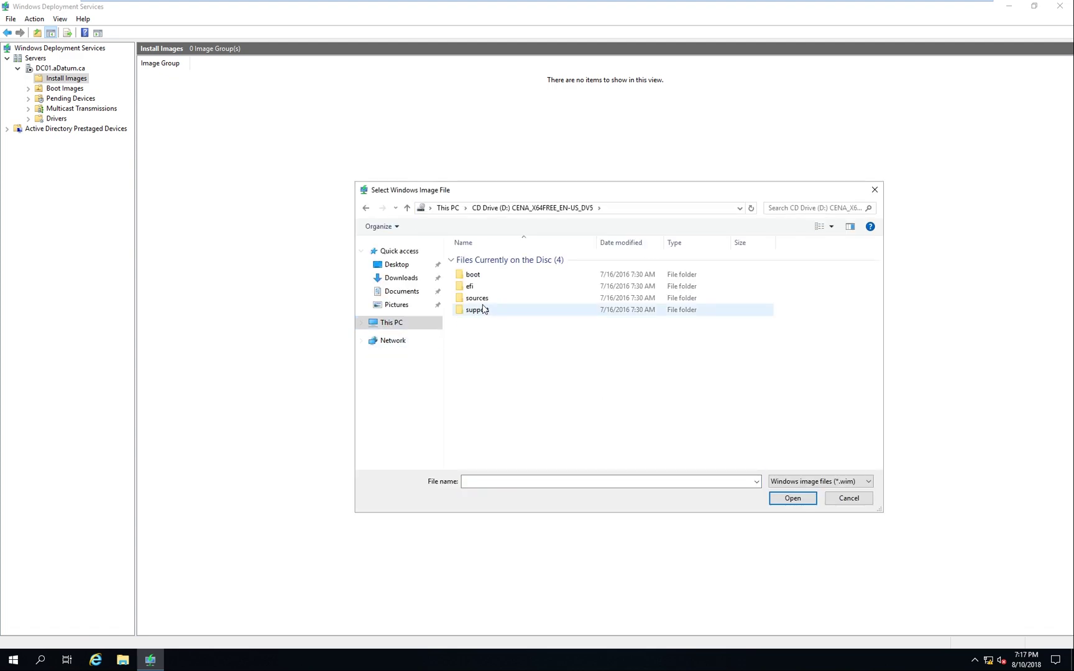
{"action": "double_click", "coordinate": [486, 301]}
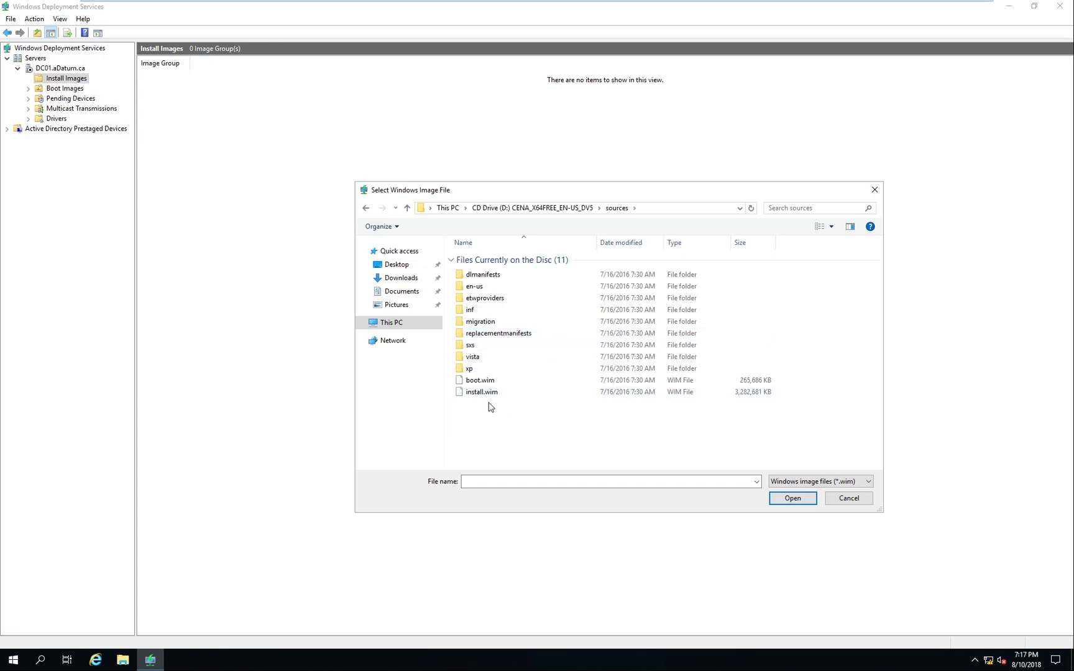
{"action": "left_click", "coordinate": [494, 394]}
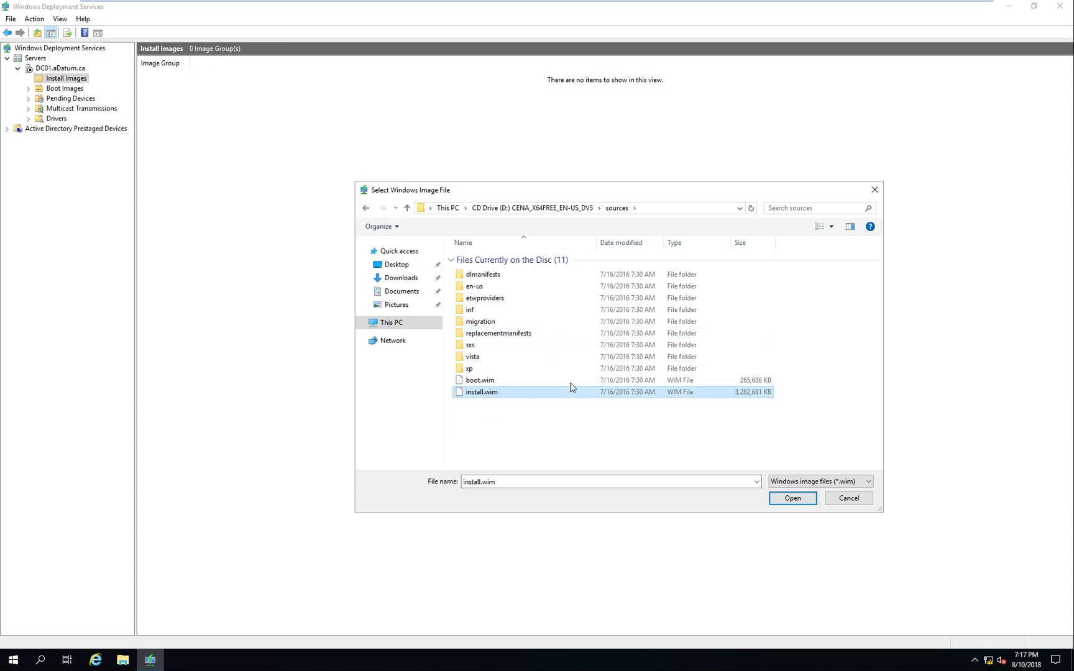
{"action": "left_click_drag", "start_coordinate": [542, 196], "coordinate": [545, 171]}
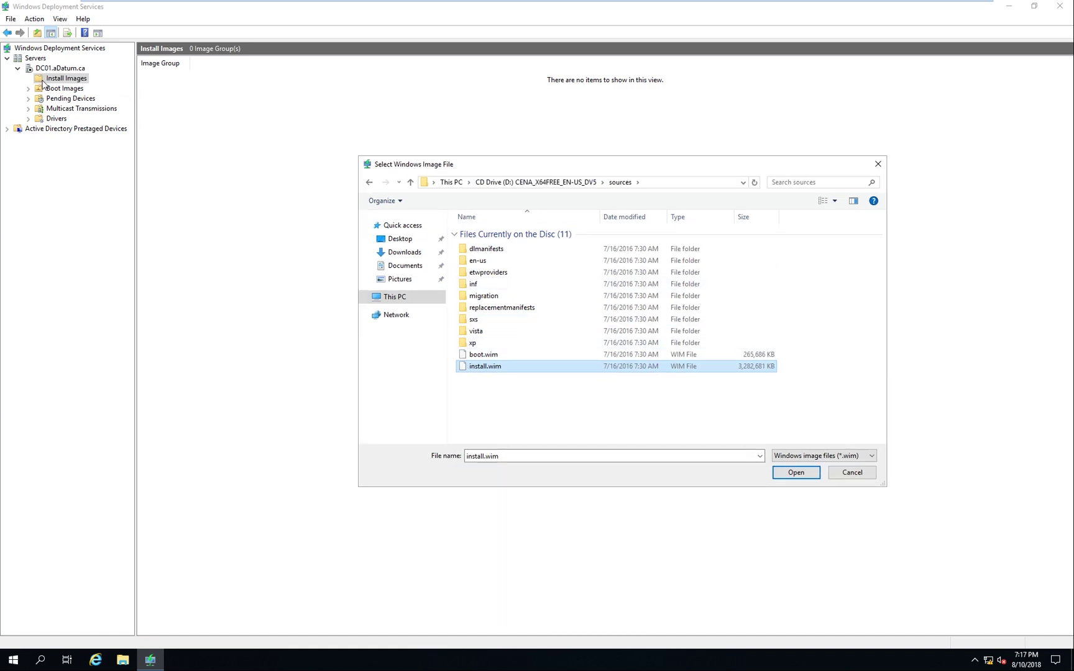
{"action": "double_click", "coordinate": [486, 367]}
Proceed through Available Images and Summary to add the Windows 10 Enterprise Evaluation image
{"action": "left_click", "coordinate": [596, 441]}
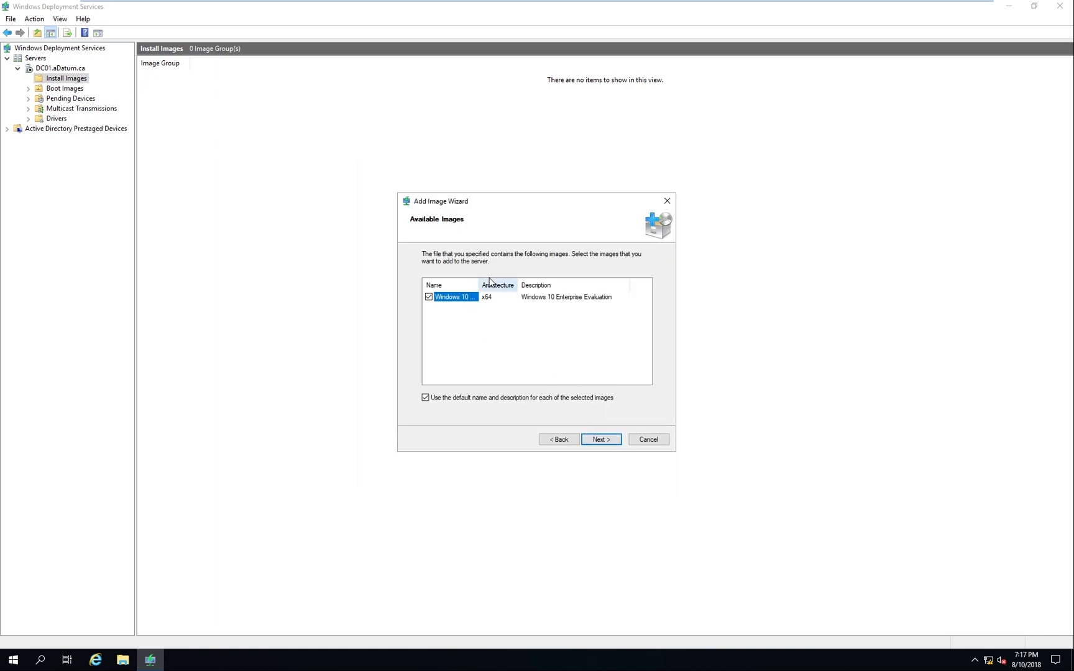
{"action": "left_click_drag", "start_coordinate": [482, 281], "coordinate": [576, 282]}
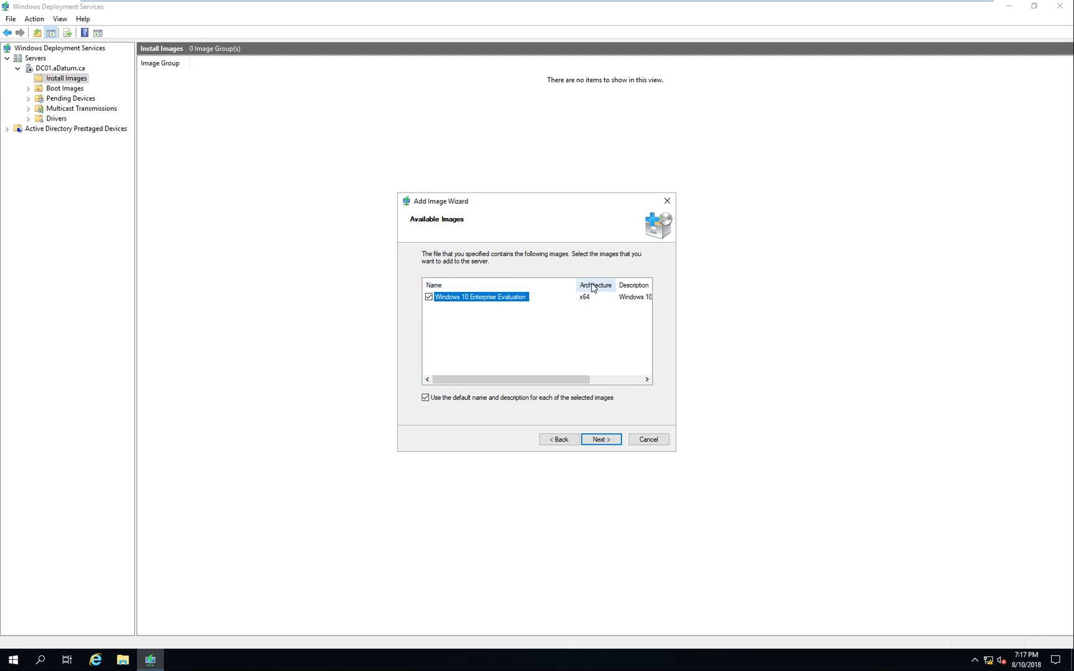
{"action": "left_click_drag", "start_coordinate": [508, 285], "coordinate": [460, 284]}
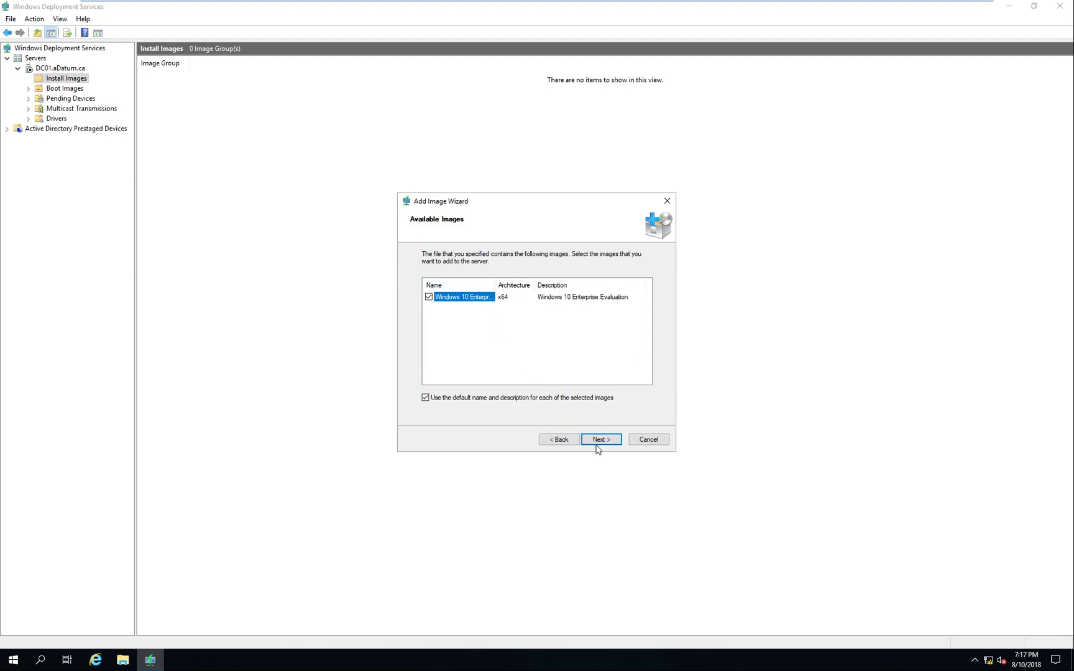
{"action": "left_click", "coordinate": [598, 440]}
{"action": "left_click", "coordinate": [600, 439]}
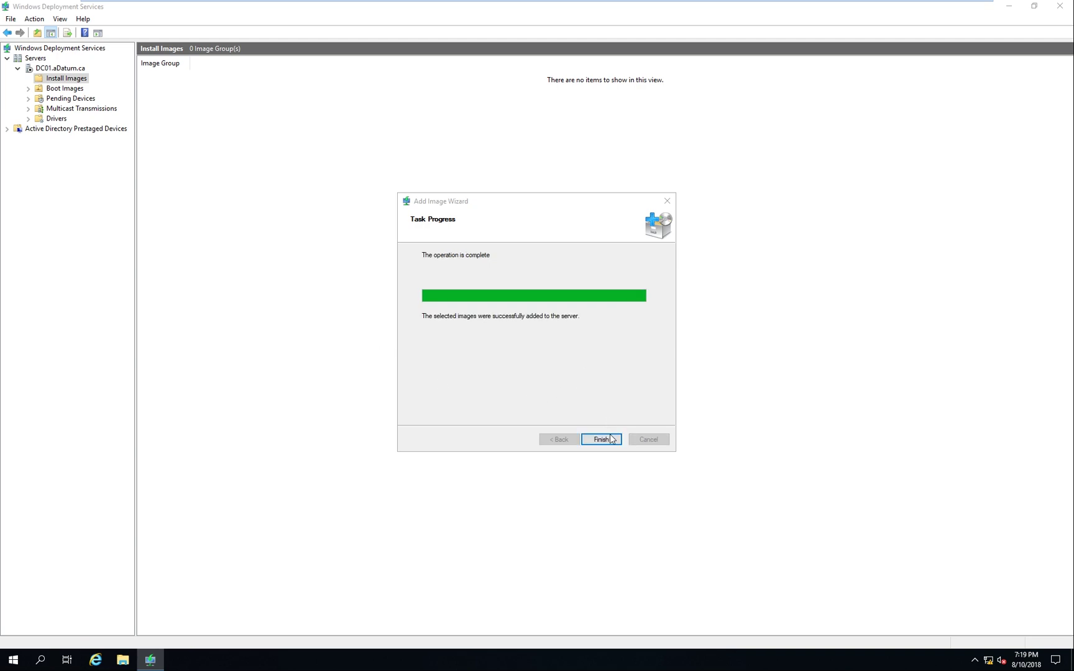
Close the install image wizard and choose boot.wim as a new boot image
{"action": "left_click", "coordinate": [611, 440]}
{"action": "left_click", "coordinate": [65, 100]}
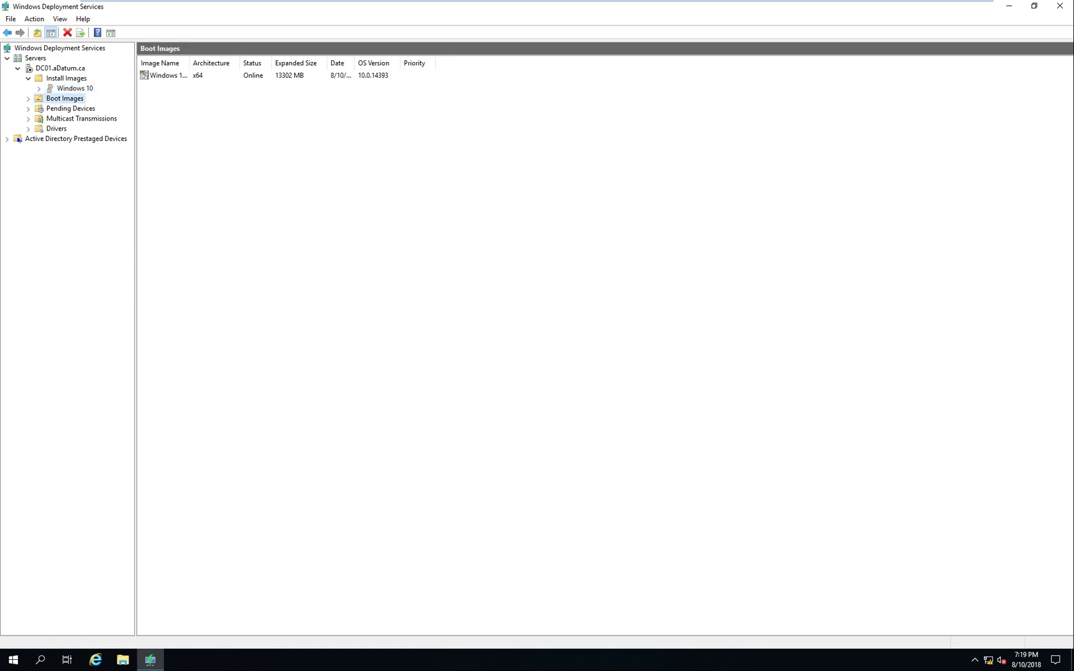
{"action": "right_click", "coordinate": [66, 106]}
{"action": "left_click", "coordinate": [83, 110]}
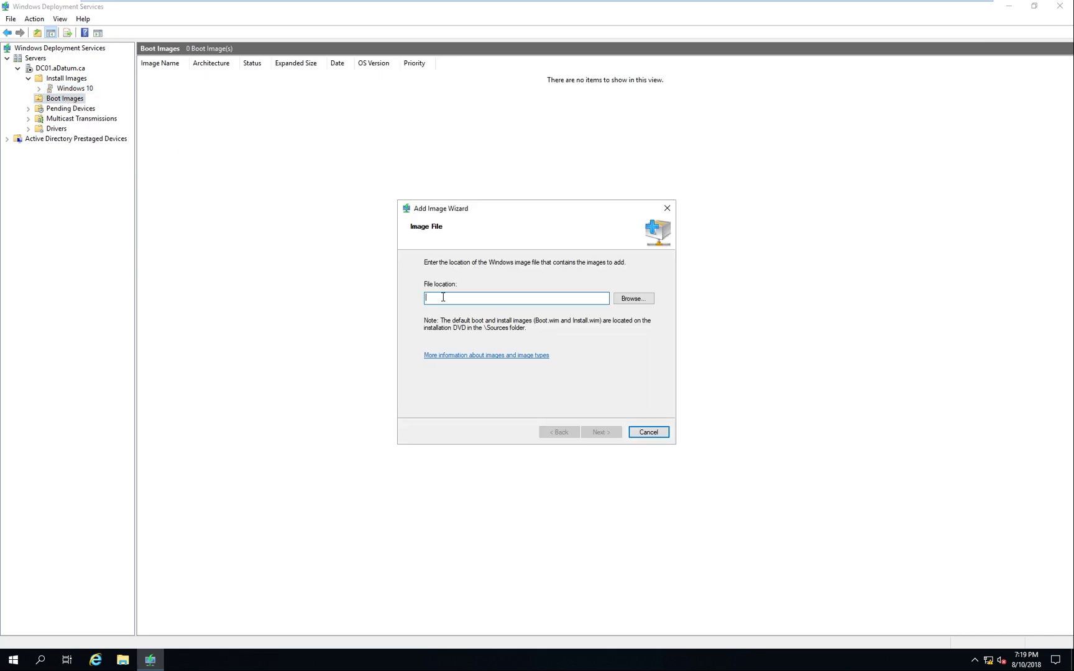
{"action": "left_click", "coordinate": [627, 301]}
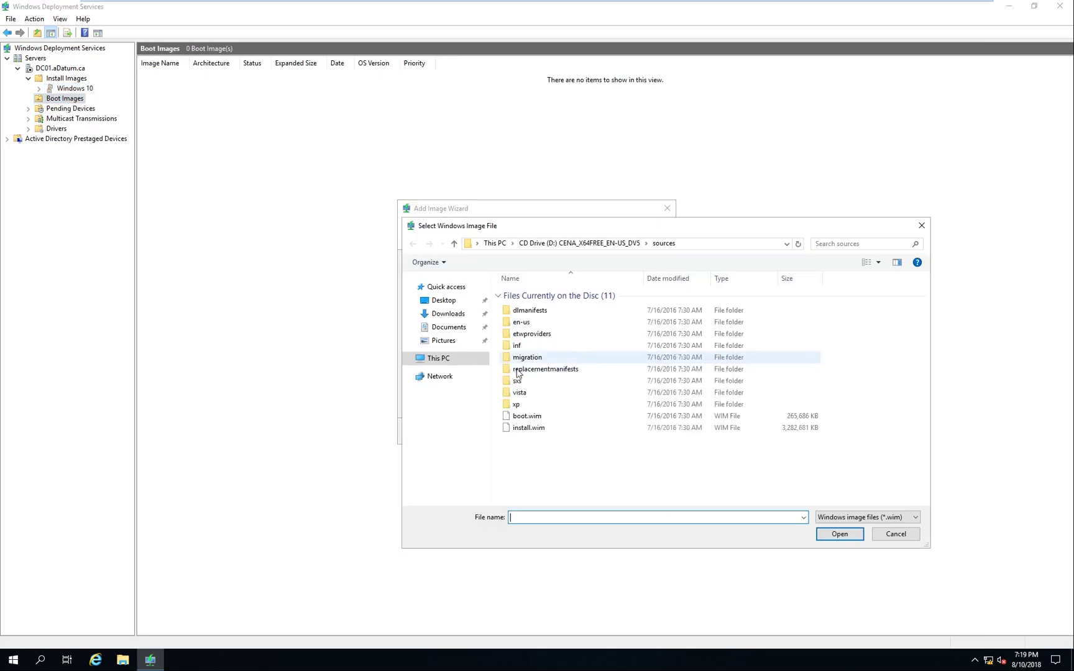
{"action": "left_click", "coordinate": [535, 416]}
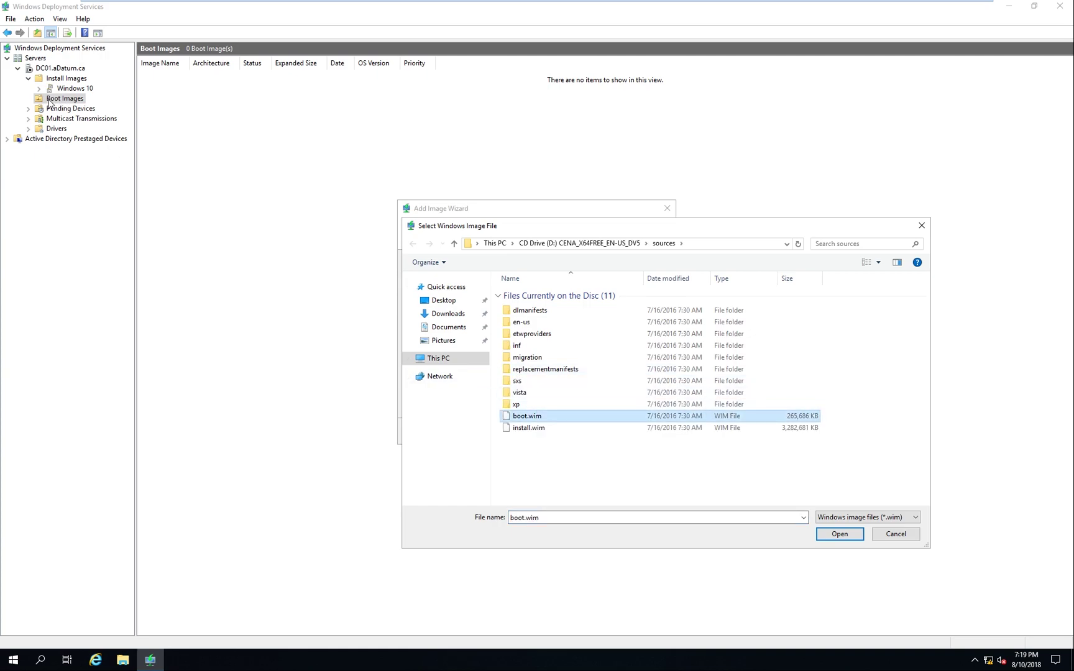
{"action": "left_click", "coordinate": [837, 534]}
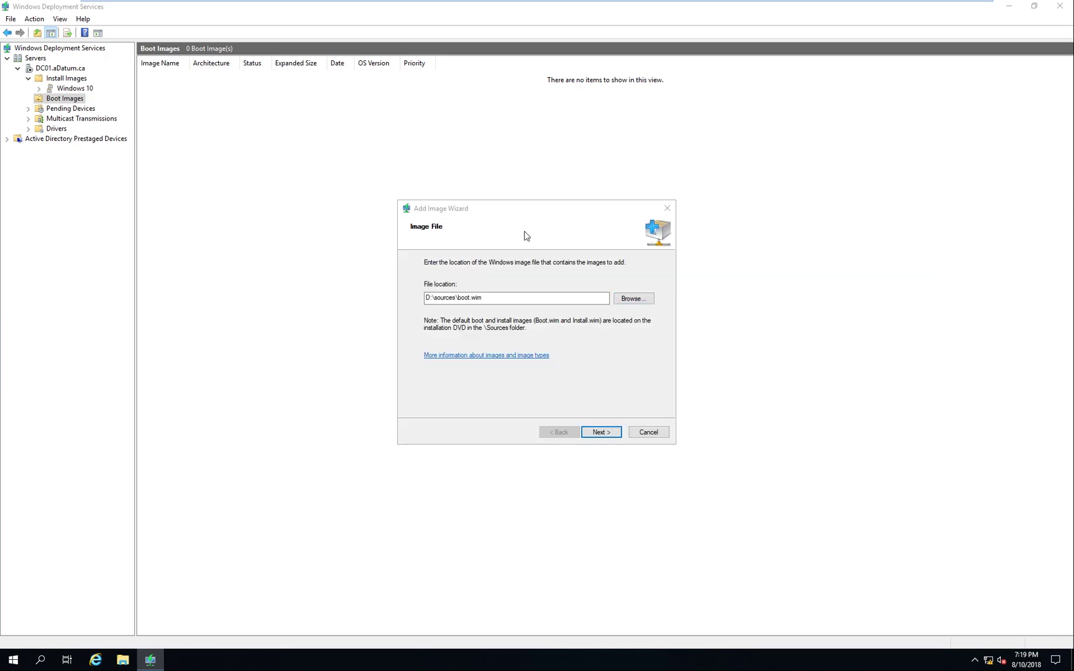
Name the boot image Windows 10 and add it to the server
{"action": "left_click", "coordinate": [600, 432]}
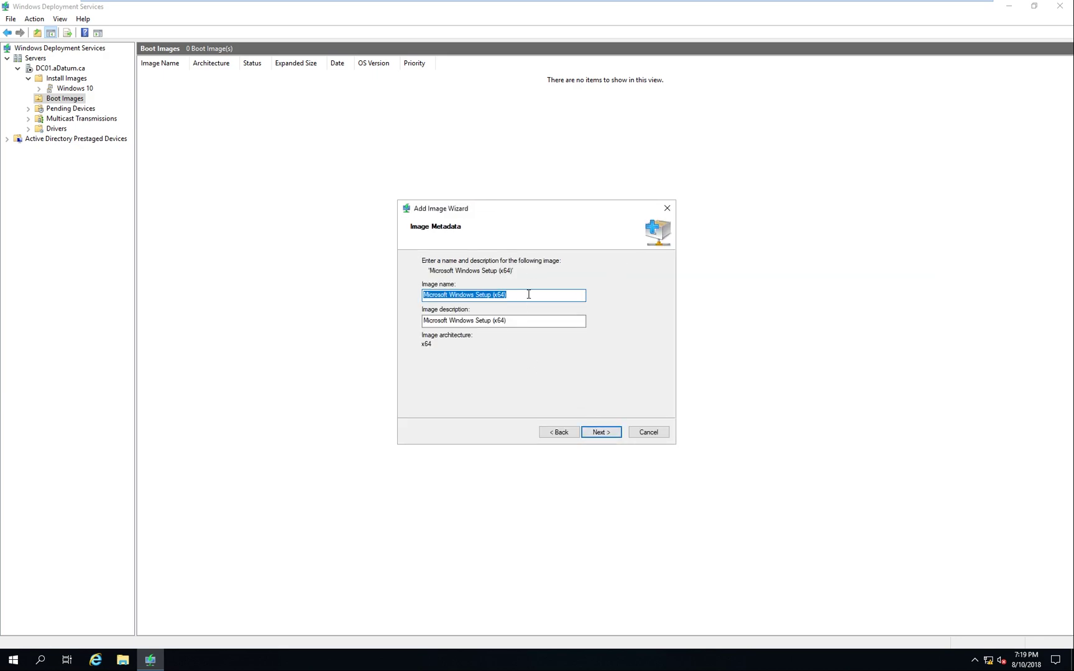
{"action": "type", "text": "Windows 10"}
{"action": "key", "text": "Tab"}
{"action": "type", "text": "W"}
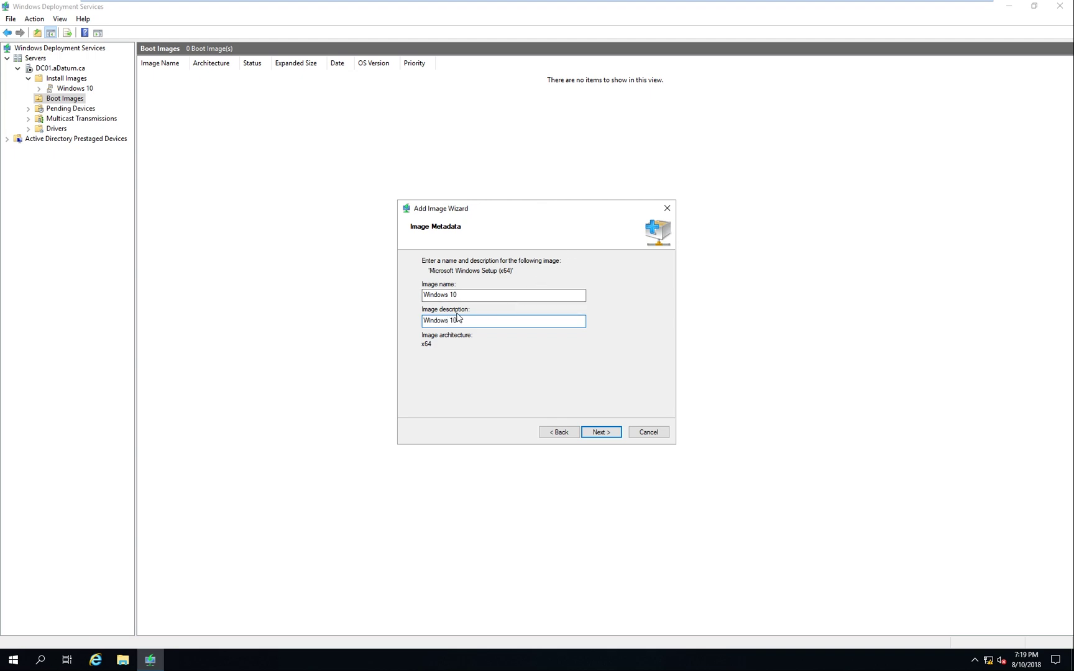
{"action": "key", "text": "shift+Tab"}
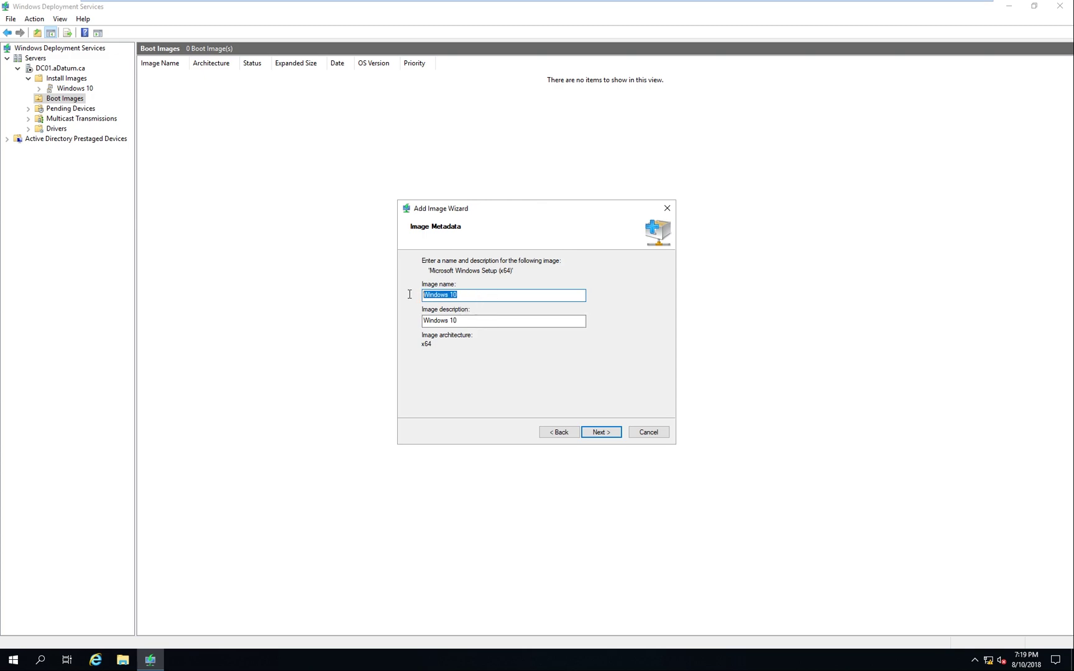
{"action": "key", "text": "Tab"}
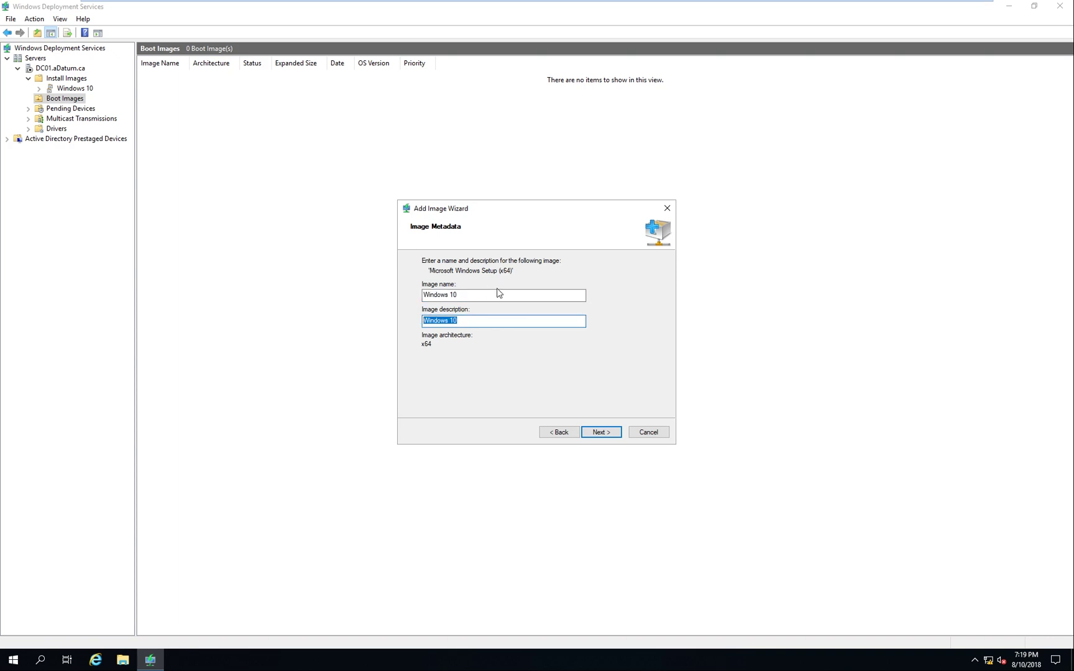
{"action": "left_click", "coordinate": [594, 431]}
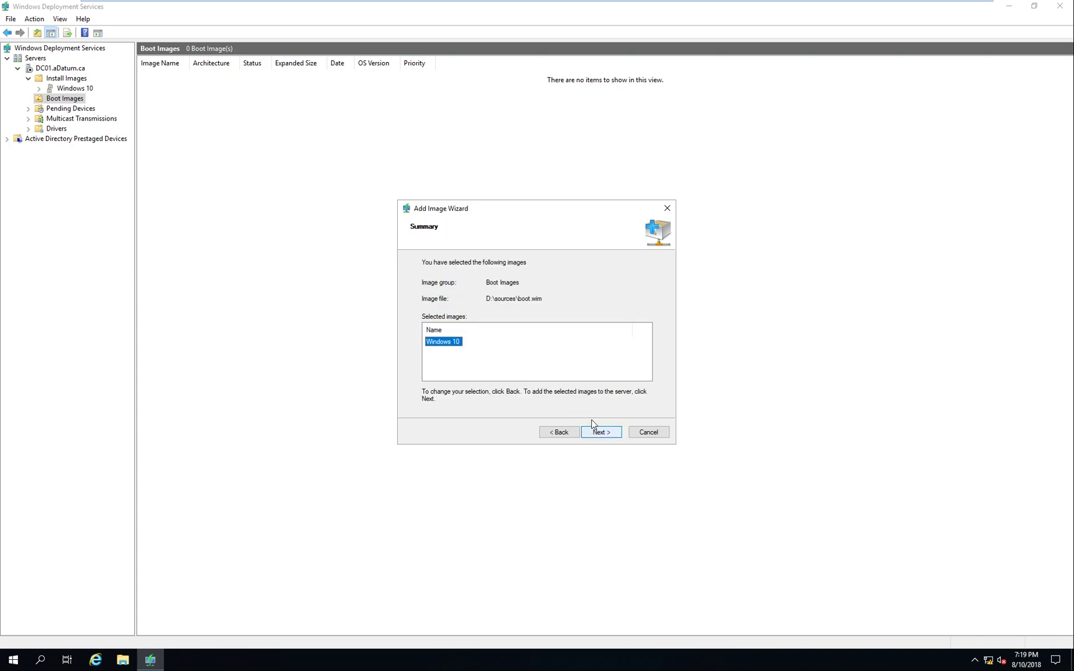
{"action": "left_click", "coordinate": [600, 432]}
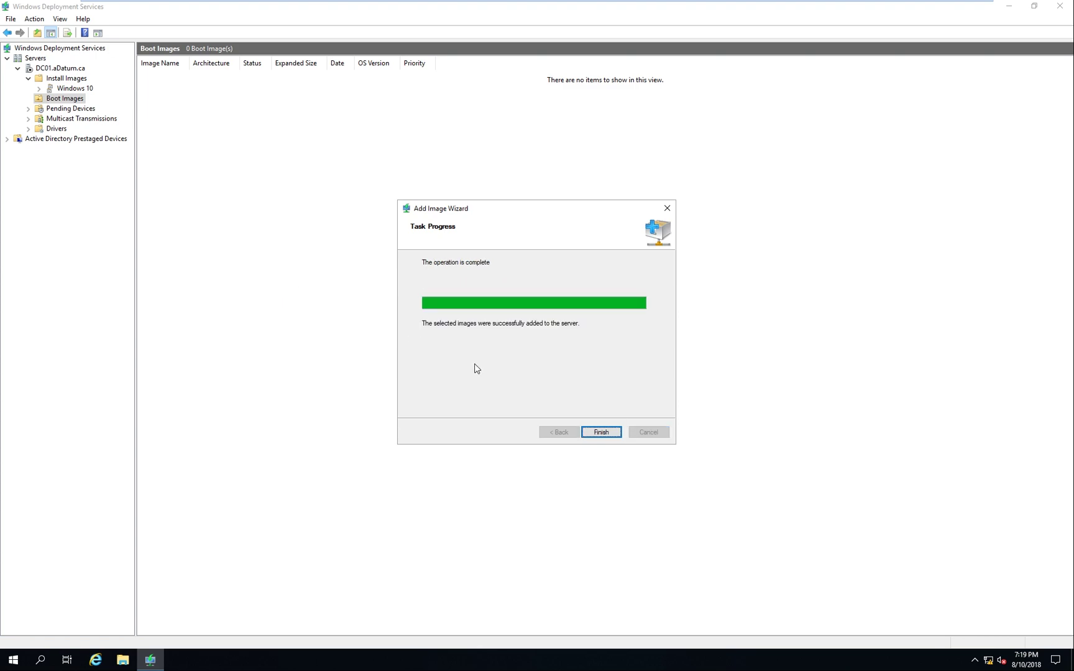
{"action": "left_click", "coordinate": [609, 433]}
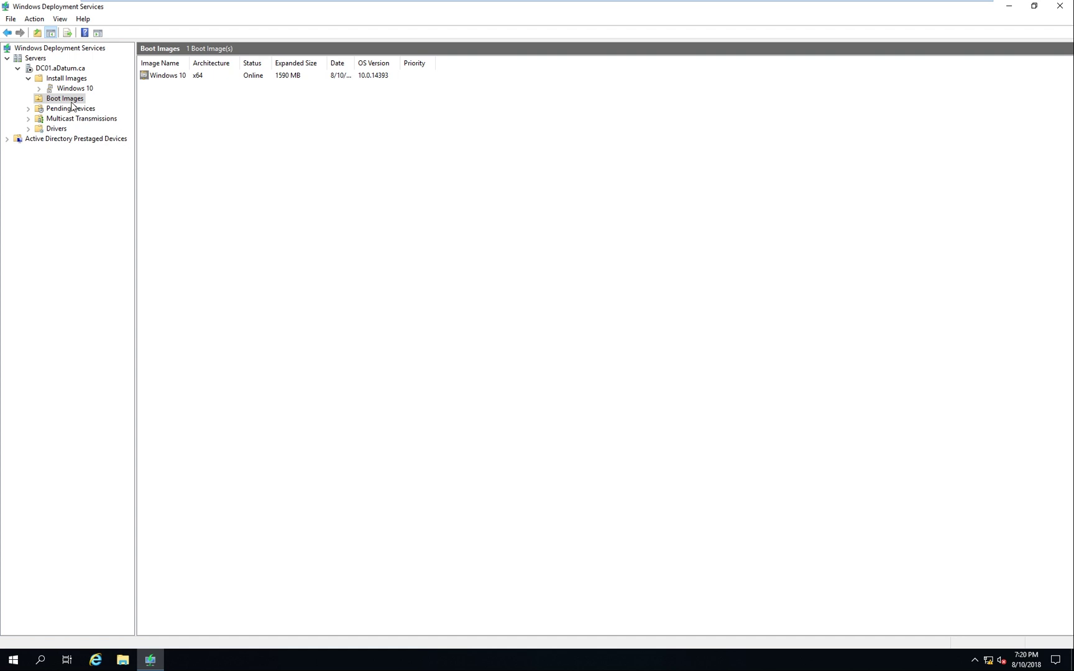
Expand Install Images to view the Windows 10 install image details
{"action": "double_click", "coordinate": [62, 79]}
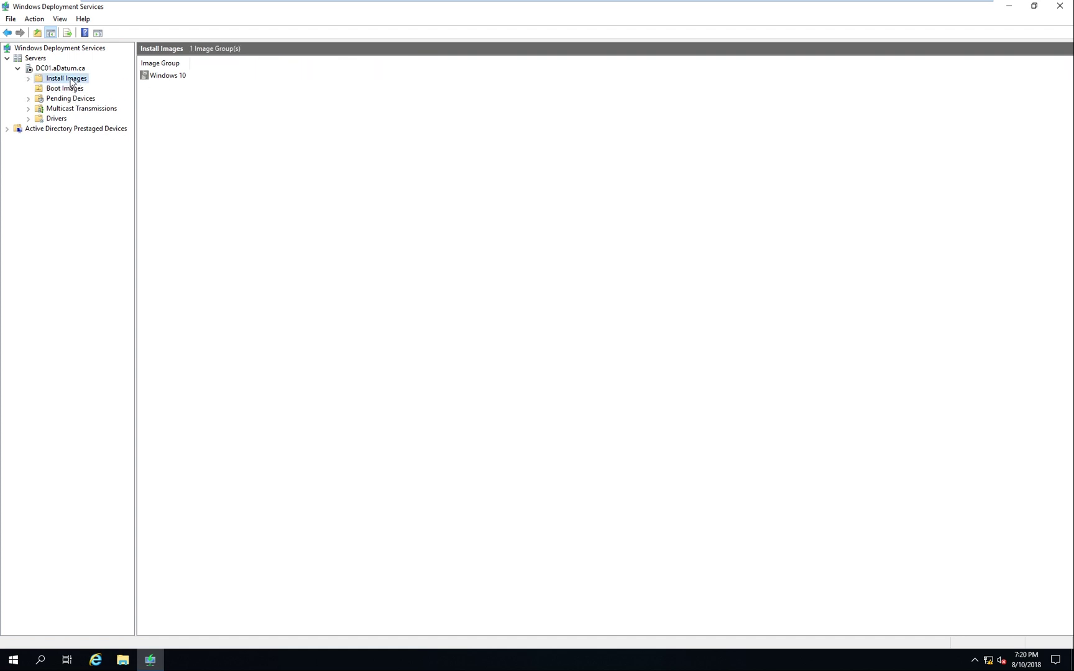
{"action": "double_click", "coordinate": [70, 79]}
{"action": "left_click", "coordinate": [75, 88]}
{"action": "left_click_drag", "start_coordinate": [189, 62], "coordinate": [230, 63]}
Start Windows Deployment Services on DC01.aDatum.ca via All Tasks > Start and dismiss the confirmation
{"action": "left_click", "coordinate": [67, 98]}
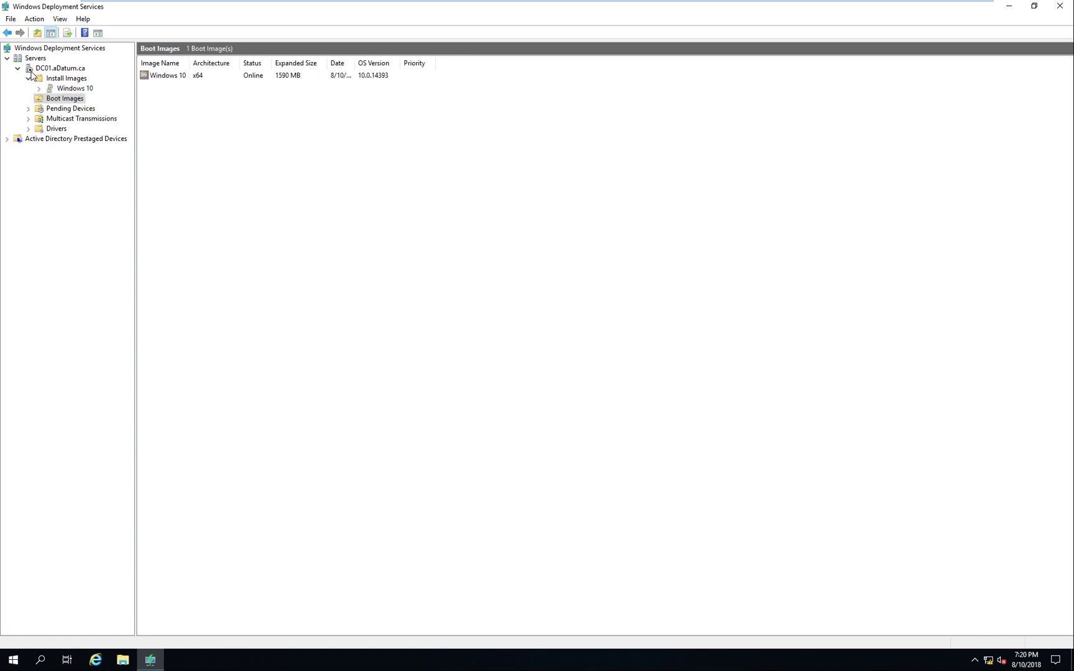
{"action": "left_click", "coordinate": [56, 68]}
{"action": "right_click", "coordinate": [48, 70]}
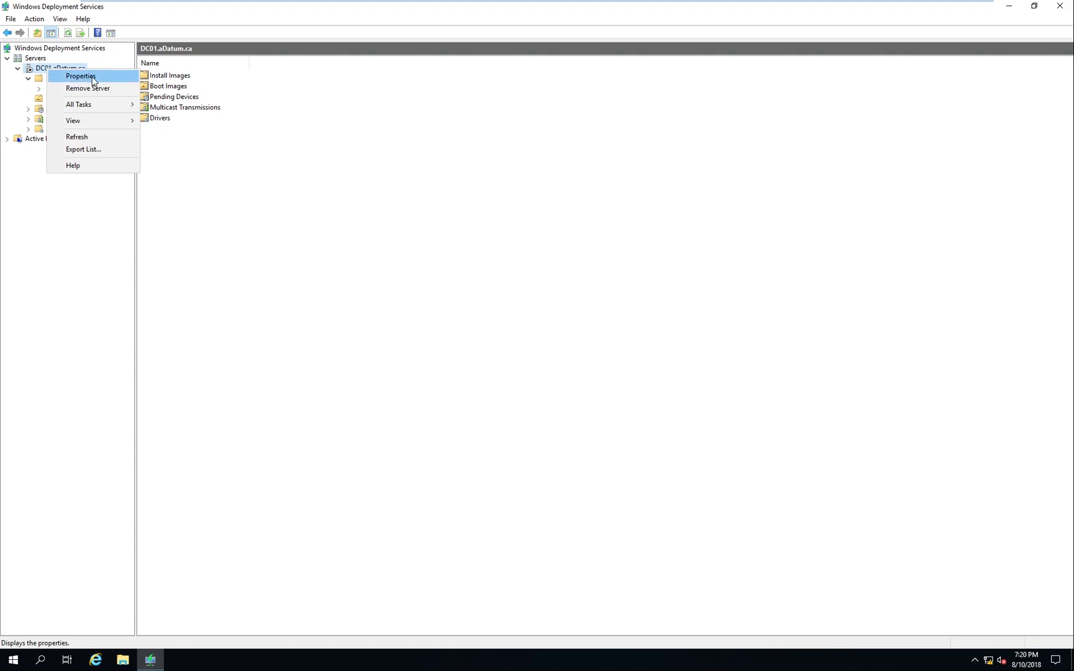
{"action": "mouse_move", "coordinate": [112, 106]}
{"action": "left_click", "coordinate": [160, 104]}
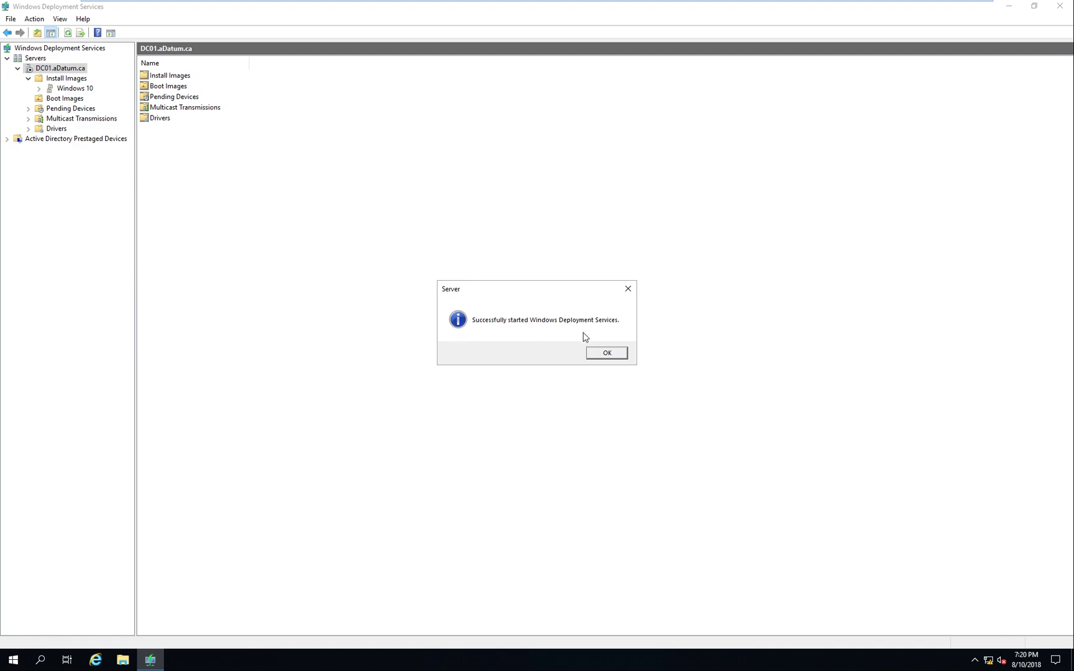
{"action": "left_click", "coordinate": [613, 353]}
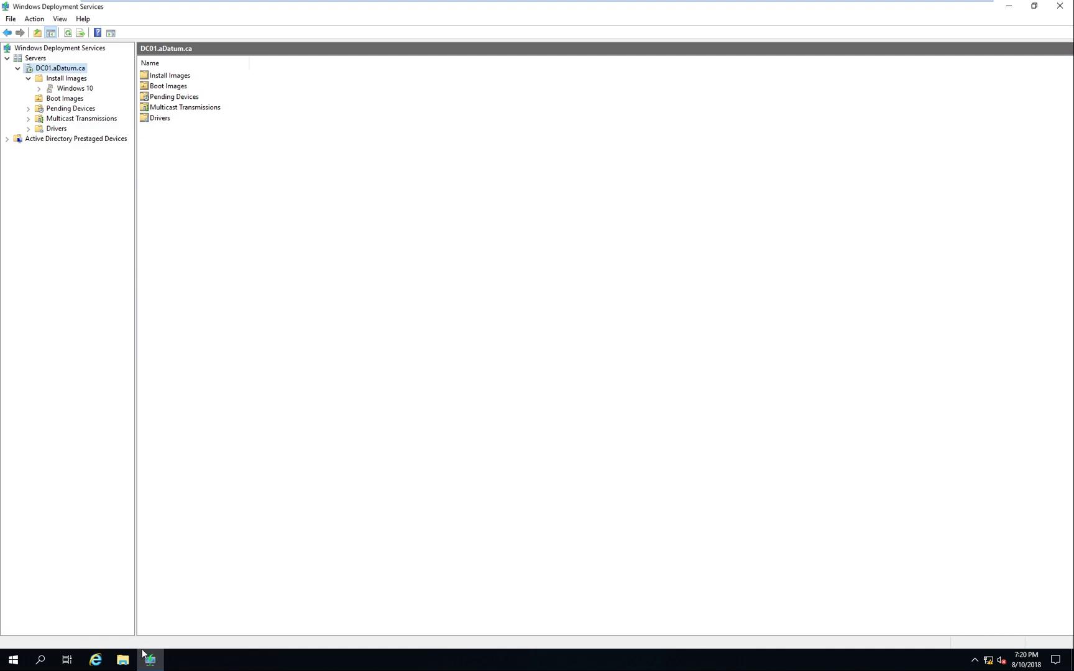
Close the Windows Deployment Services console and Server Manager
{"action": "key", "text": "super"}
{"action": "left_click", "coordinate": [155, 621]}
{"action": "left_click", "coordinate": [1060, 6]}
{"action": "left_click", "coordinate": [1060, 6]}
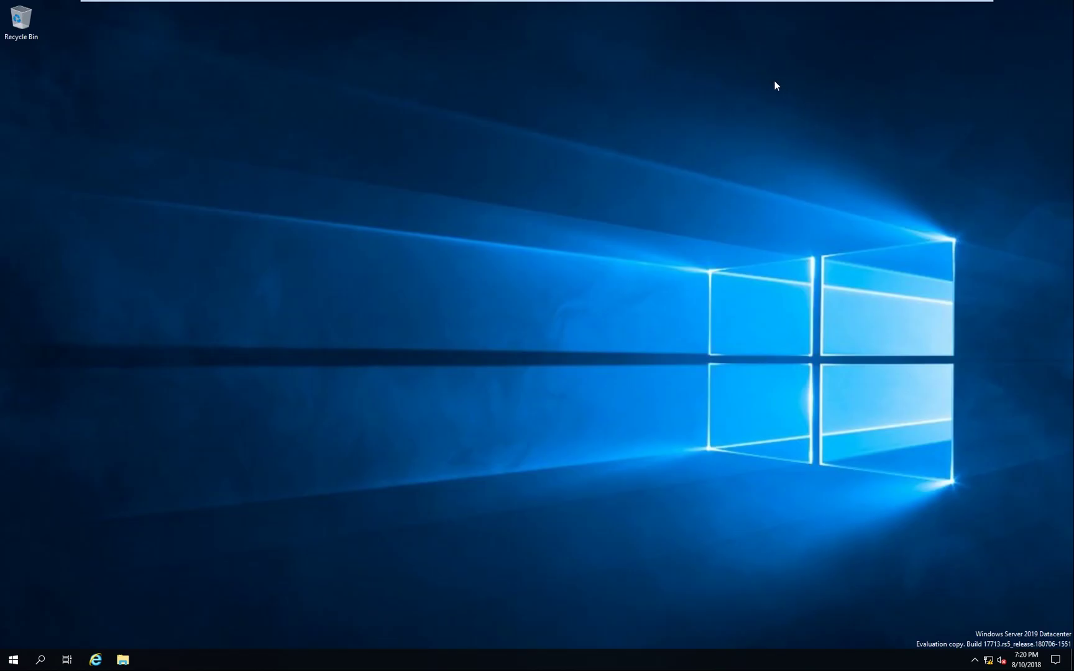
Exit full-screen mode so the DC01 VM shows in a window
{"action": "mouse_move", "coordinate": [695, 3]}
{"action": "left_click_drag", "start_coordinate": [295, 299], "coordinate": [580, 506]}
{"action": "mouse_move", "coordinate": [610, 2]}
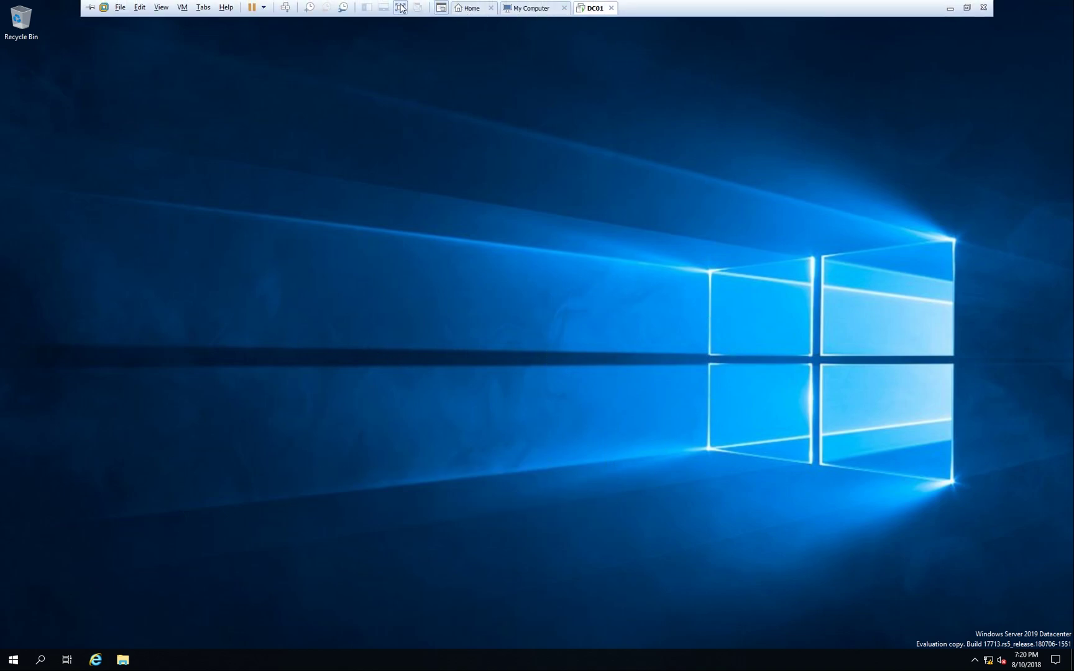
{"action": "left_click", "coordinate": [401, 7]}
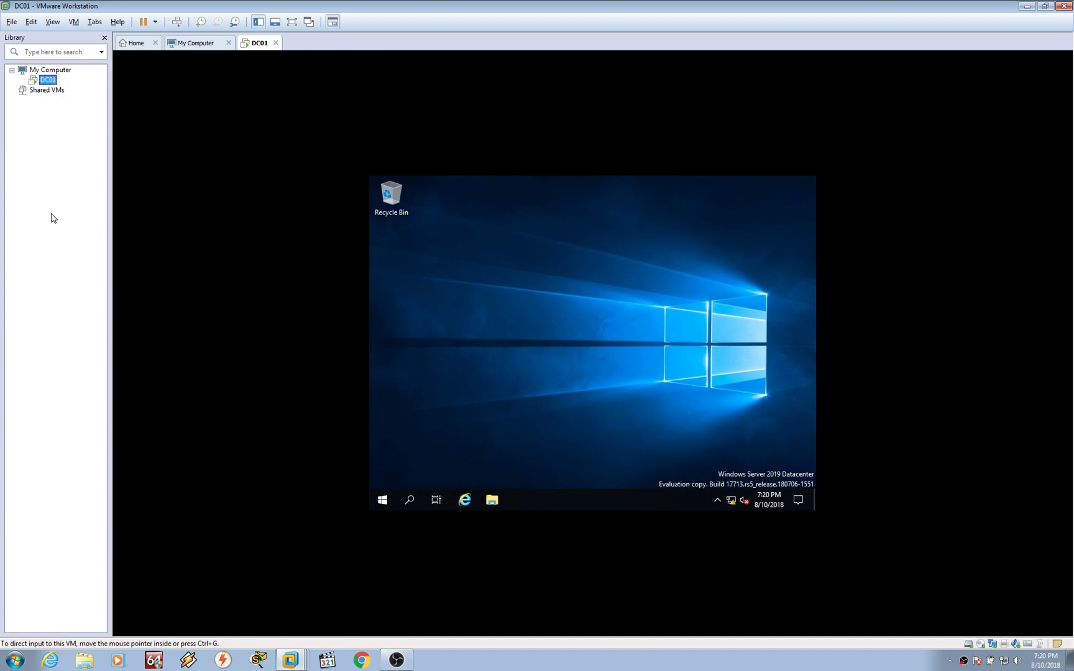
Open the host Services console from the Run box and stop the VMware DHCP Service
{"action": "key", "text": "super+r"}
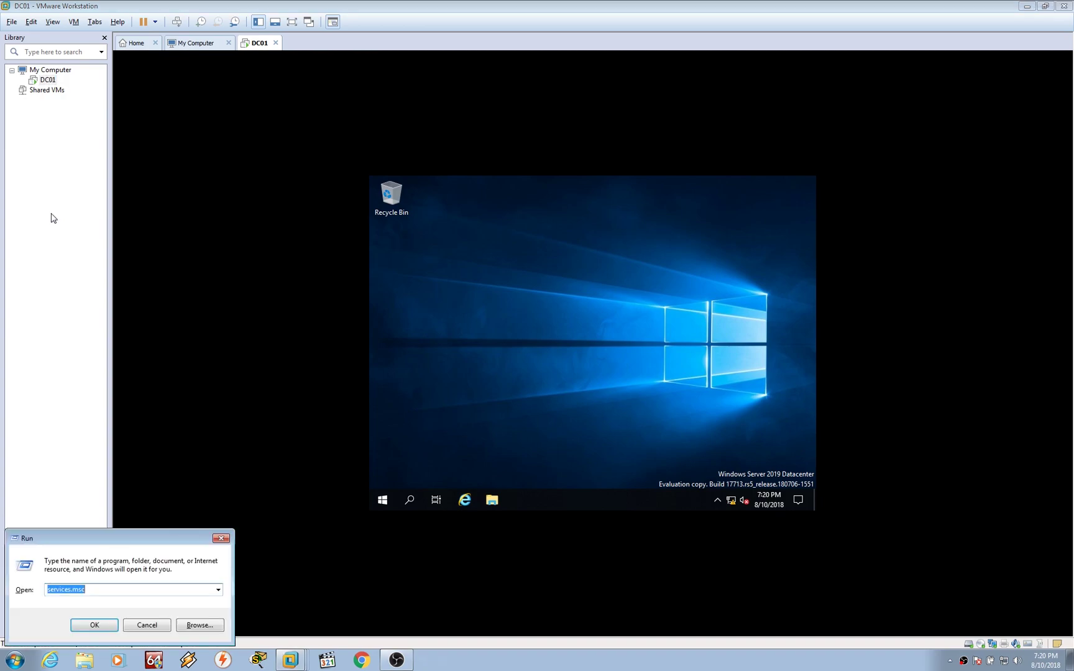
{"action": "type", "text": "dnsmgmt.msc"}
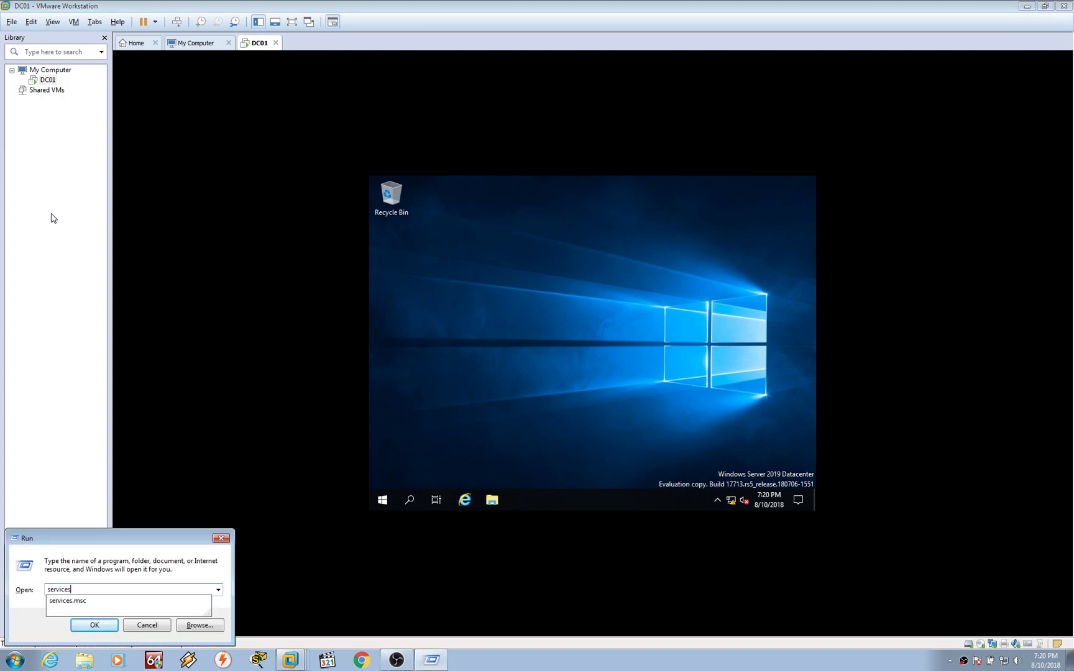
{"action": "key", "text": "Return"}
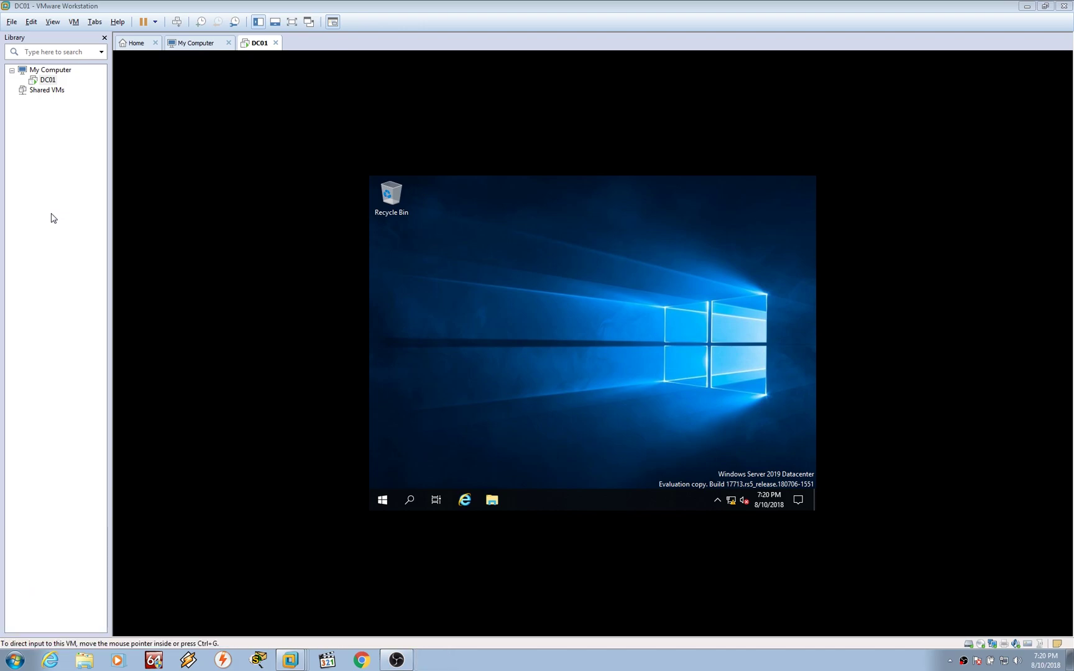
{"action": "left_click", "coordinate": [173, 347]}
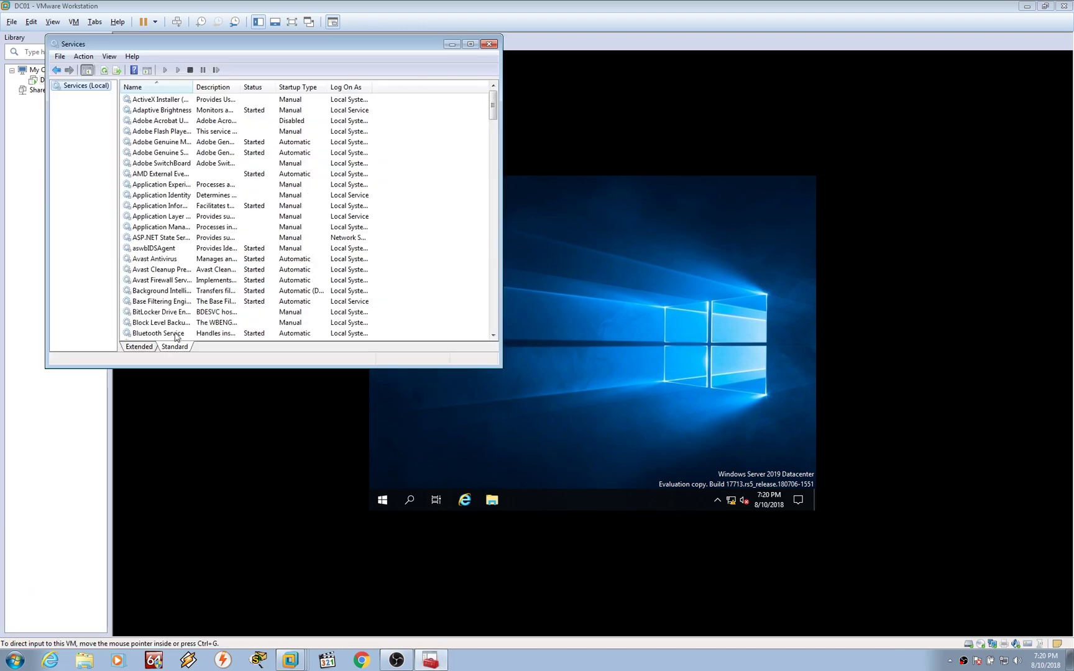
{"action": "left_click", "coordinate": [187, 318]}
{"action": "key", "text": "v"}
{"action": "left_click_drag", "start_coordinate": [198, 91], "coordinate": [218, 92]}
{"action": "left_click", "coordinate": [174, 123]}
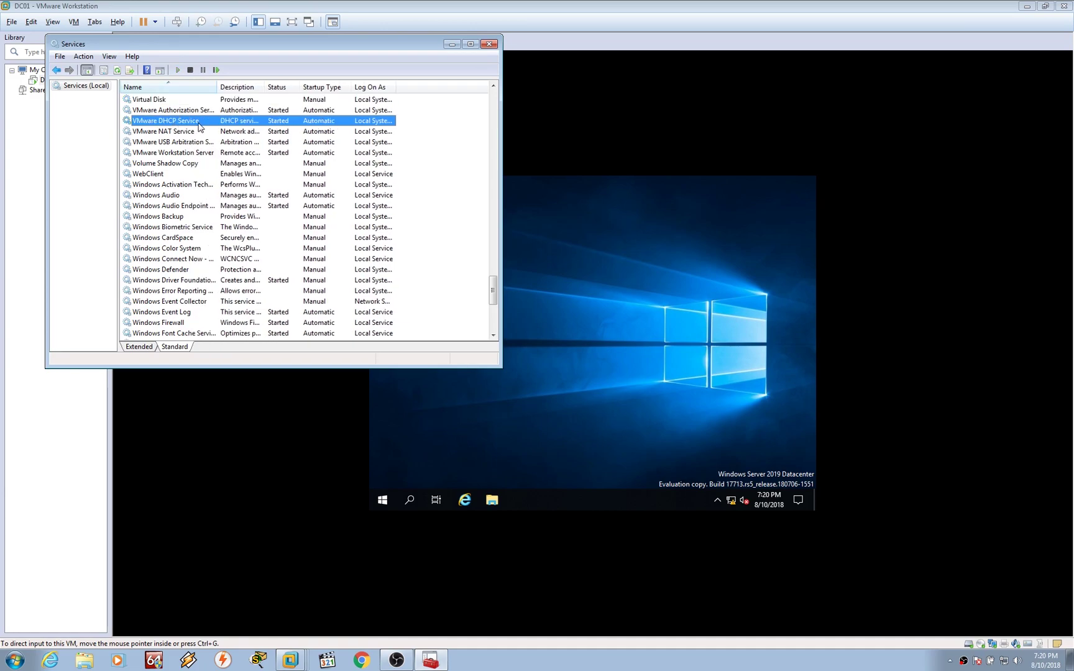
{"action": "right_click", "coordinate": [188, 122]}
{"action": "left_click", "coordinate": [222, 145]}
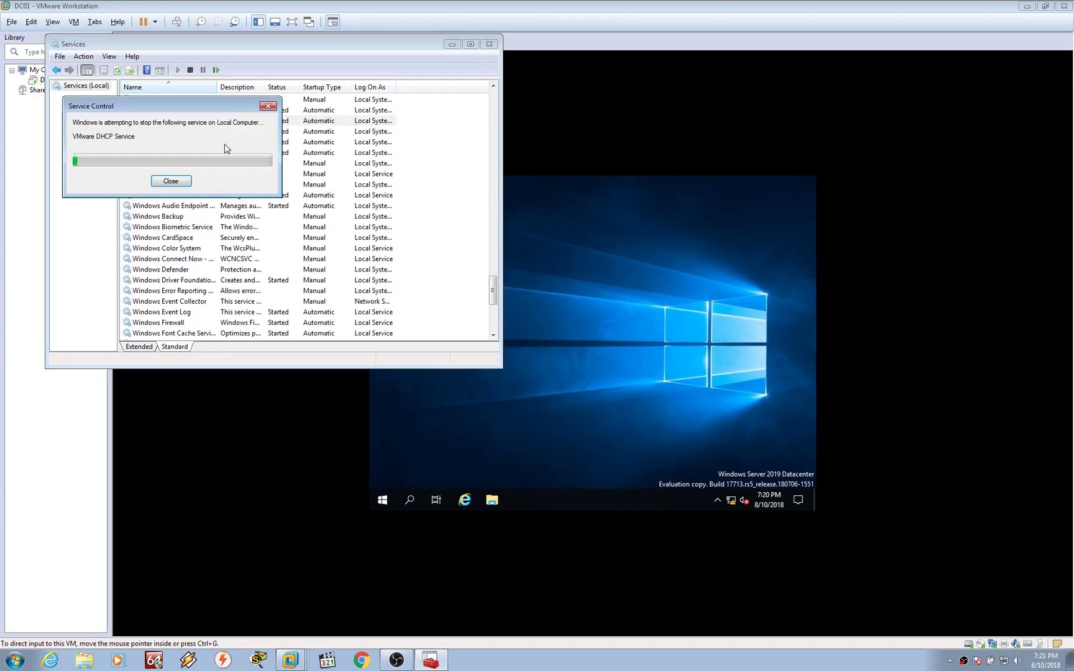
Start a Typical new virtual machine for Windows 10 x64, installing the OS later, named Win10
{"action": "left_click", "coordinate": [489, 44]}
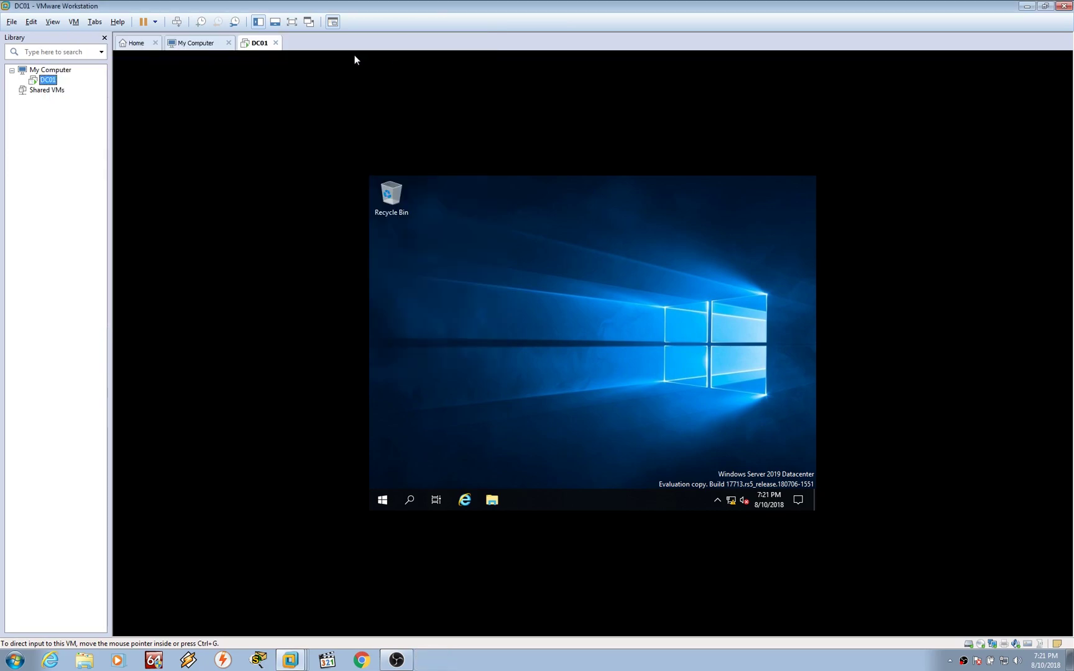
{"action": "left_click", "coordinate": [138, 44]}
{"action": "left_click", "coordinate": [450, 154]}
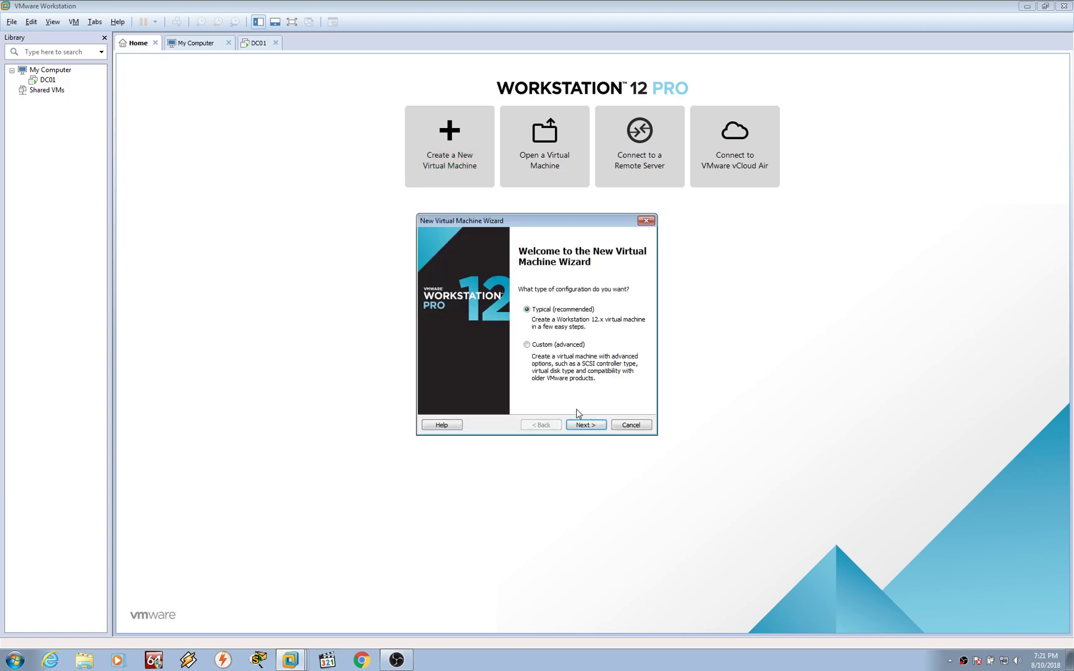
{"action": "left_click", "coordinate": [580, 424]}
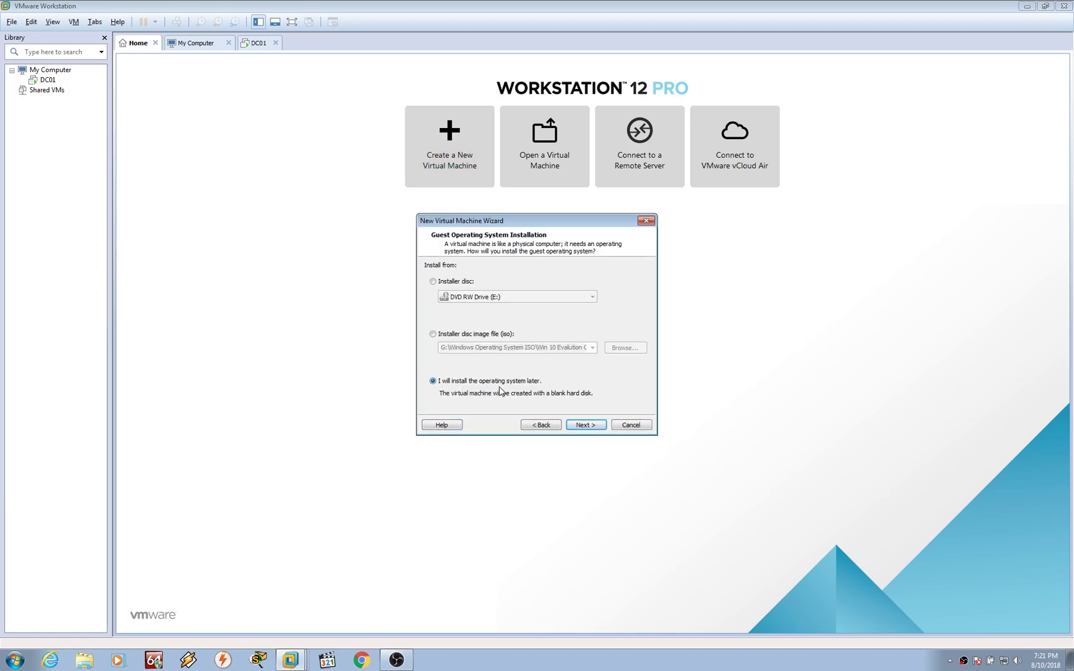
{"action": "left_click", "coordinate": [585, 426]}
{"action": "left_click", "coordinate": [528, 356]}
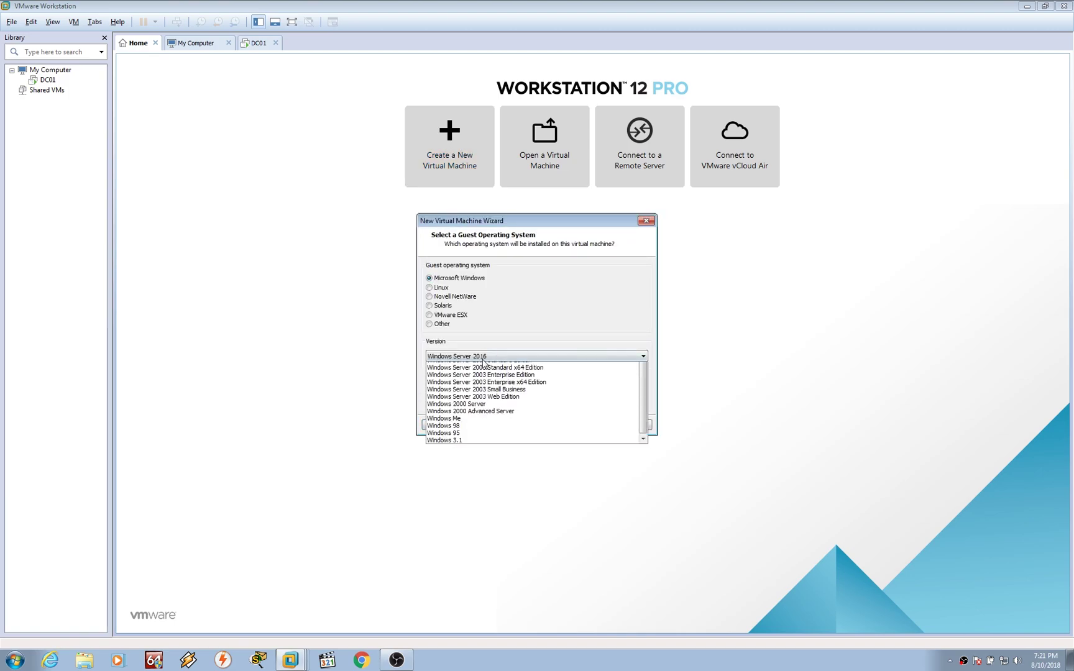
{"action": "left_click", "coordinate": [508, 385]}
{"action": "left_click", "coordinate": [584, 425]}
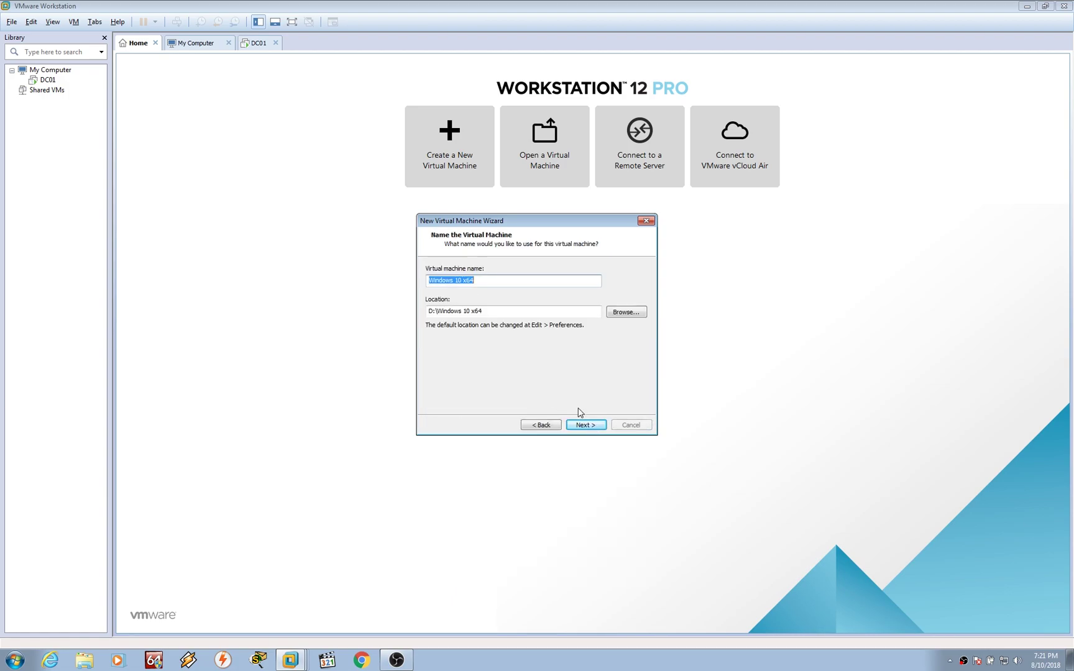
{"action": "left_click_drag", "start_coordinate": [491, 285], "coordinate": [372, 295]}
{"action": "type", "text": "Win10"}
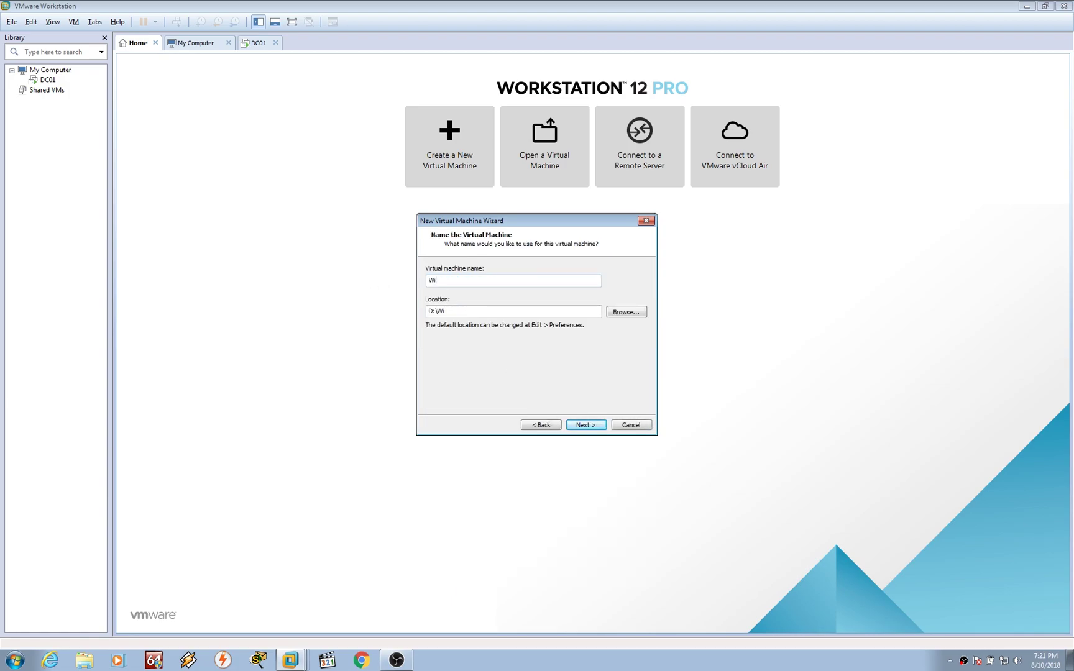
{"action": "key", "text": "Return"}
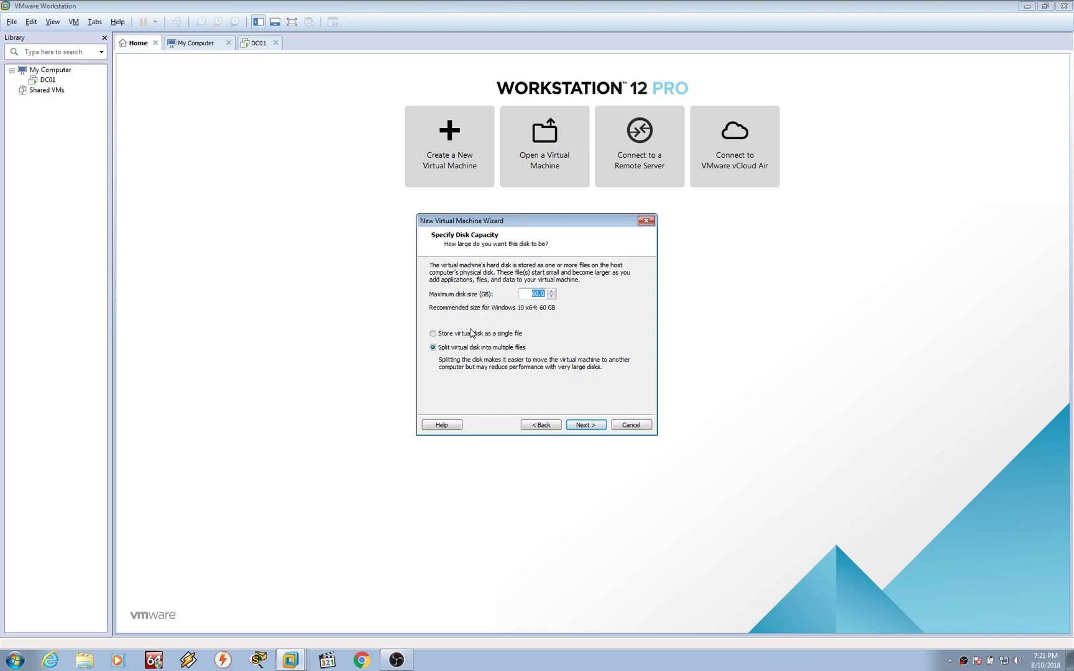
Store the disk as a single file, set the network adapter to Host-only, and finish
{"action": "left_click", "coordinate": [449, 334]}
{"action": "left_click", "coordinate": [575, 428]}
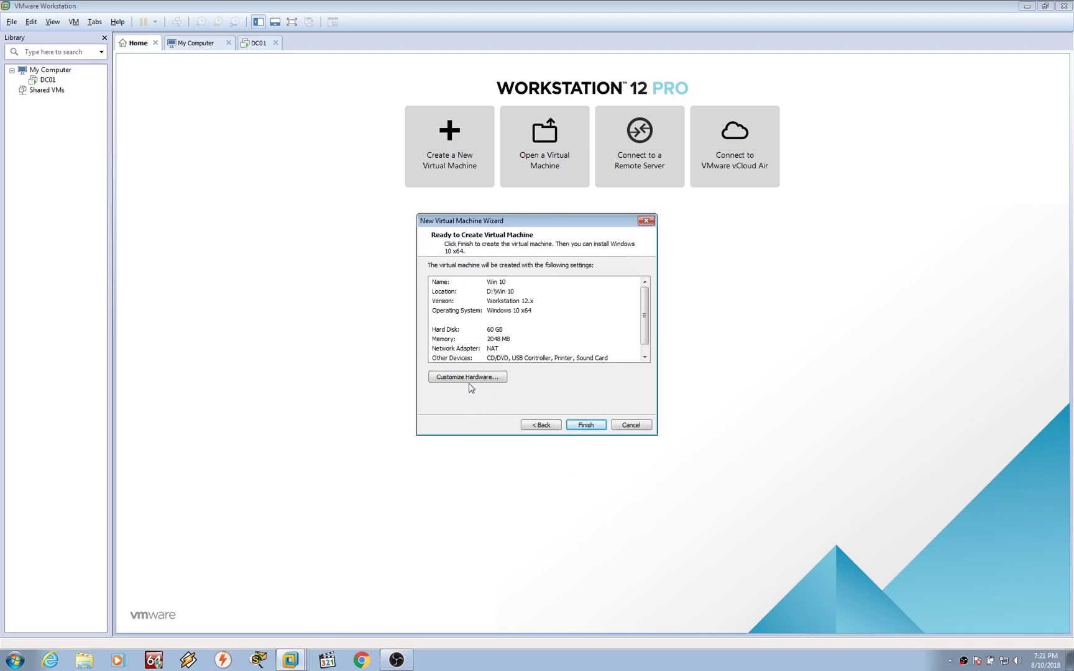
{"action": "left_click", "coordinate": [488, 376]}
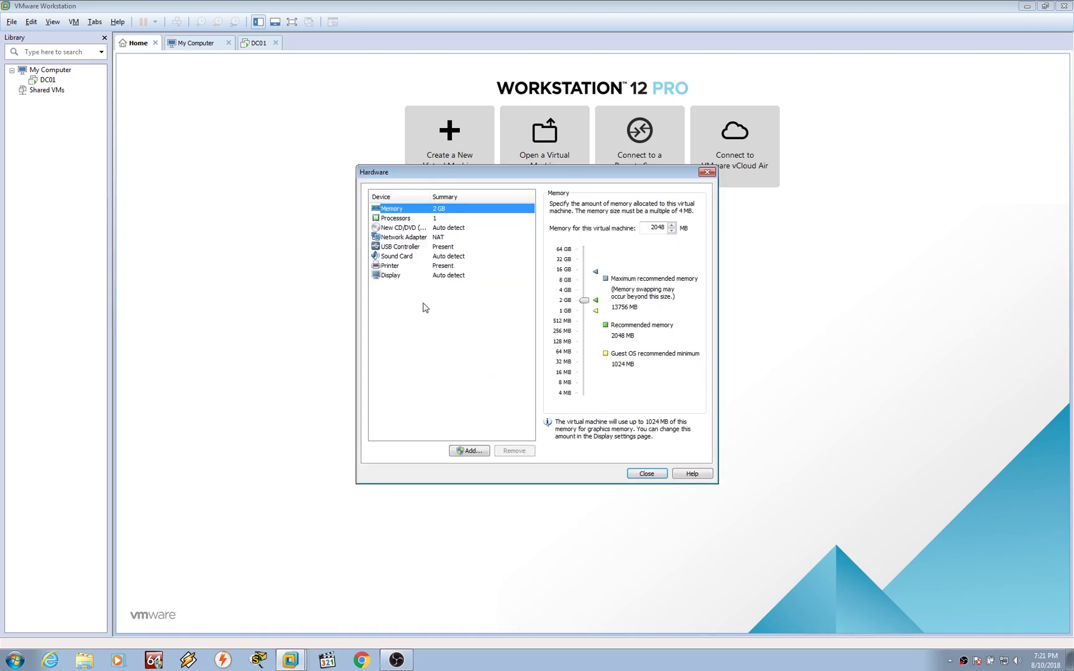
{"action": "left_click", "coordinate": [424, 238]}
{"action": "left_click", "coordinate": [581, 286]}
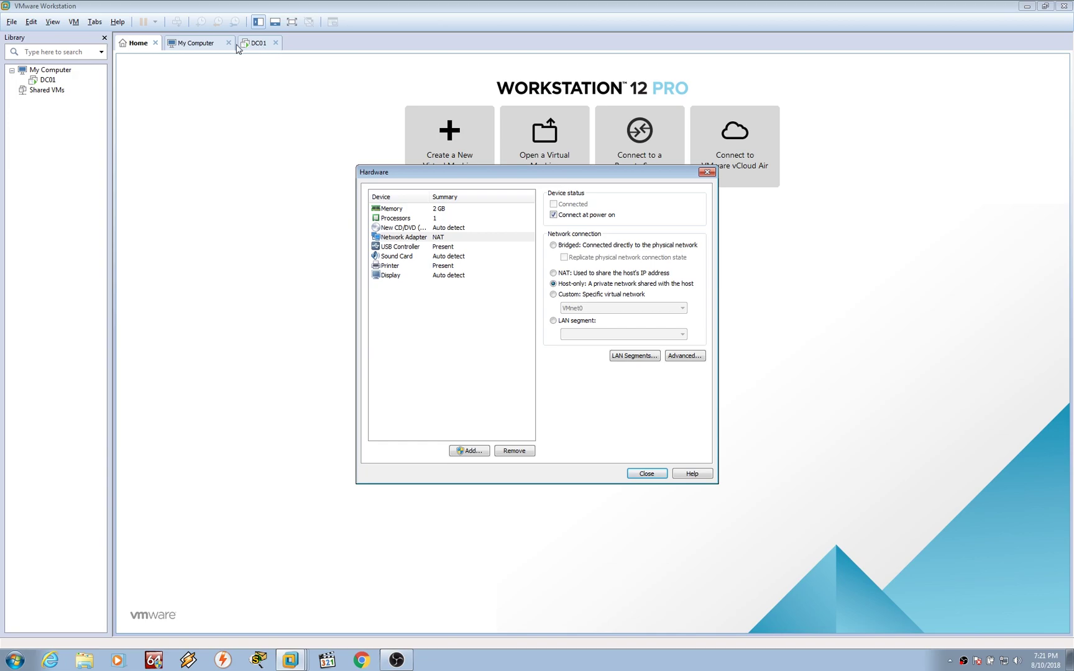
{"action": "left_click", "coordinate": [426, 228]}
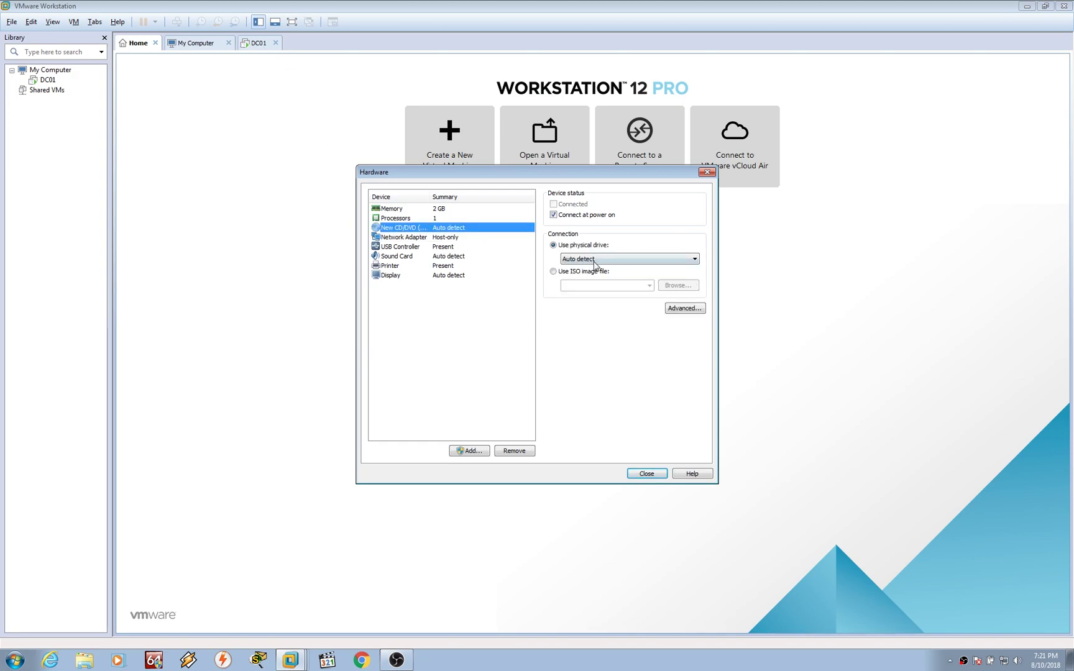
{"action": "left_click", "coordinate": [646, 474]}
{"action": "left_click", "coordinate": [588, 429]}
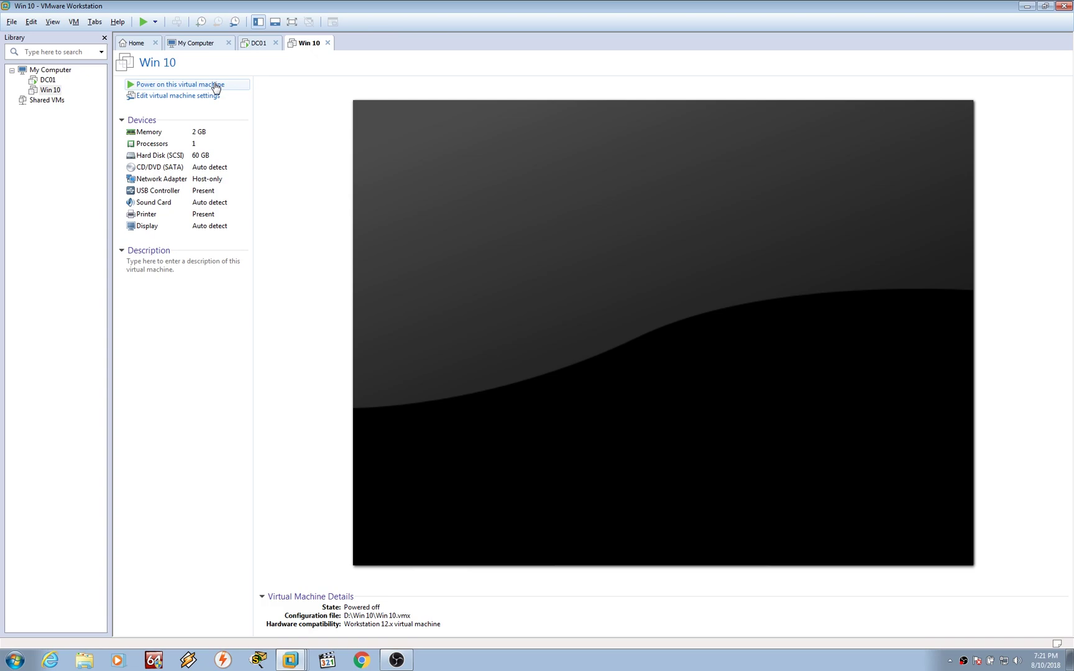
Power on the Win 10 VM in full screen and PXE-boot it from the WDS server with F12
{"action": "left_click", "coordinate": [216, 85]}
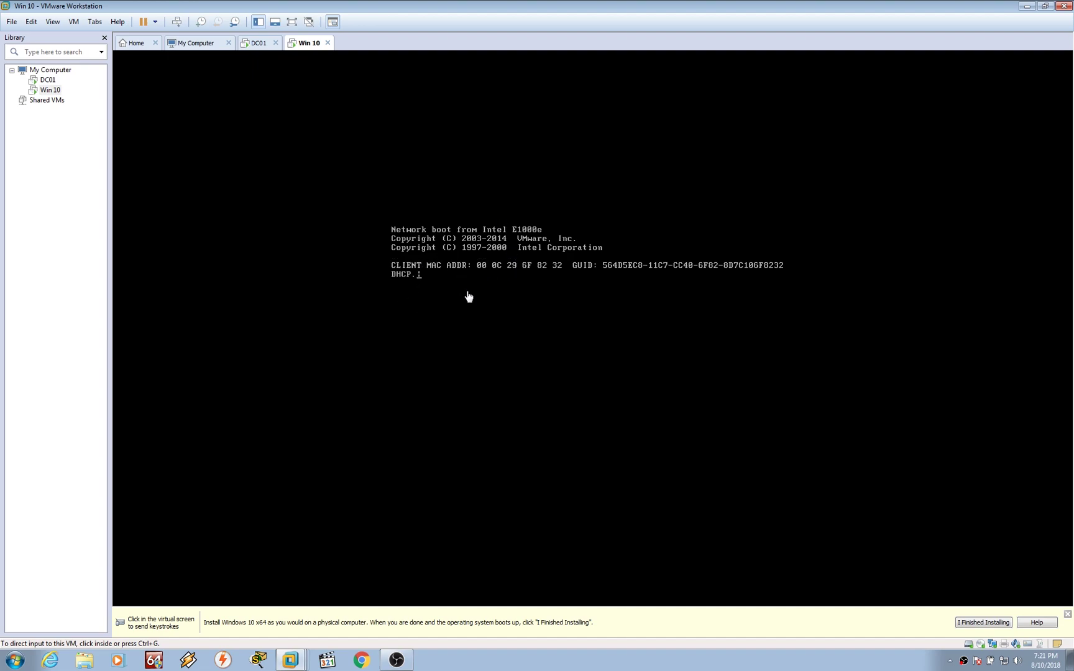
{"action": "left_click", "coordinate": [292, 22]}
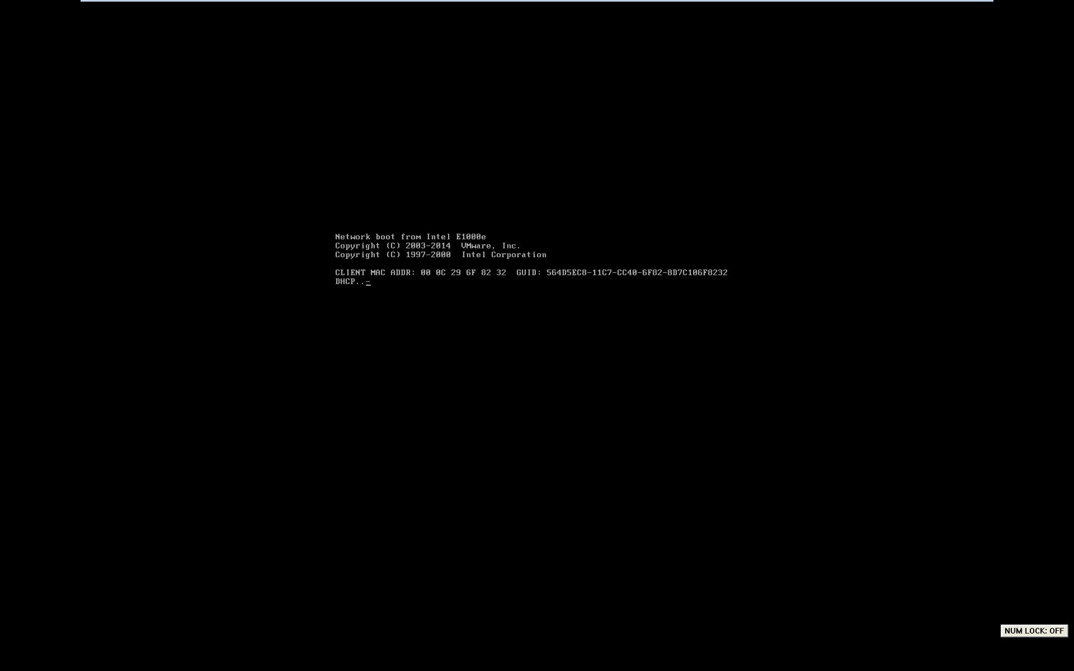
{"action": "key", "text": "Num_Lock"}
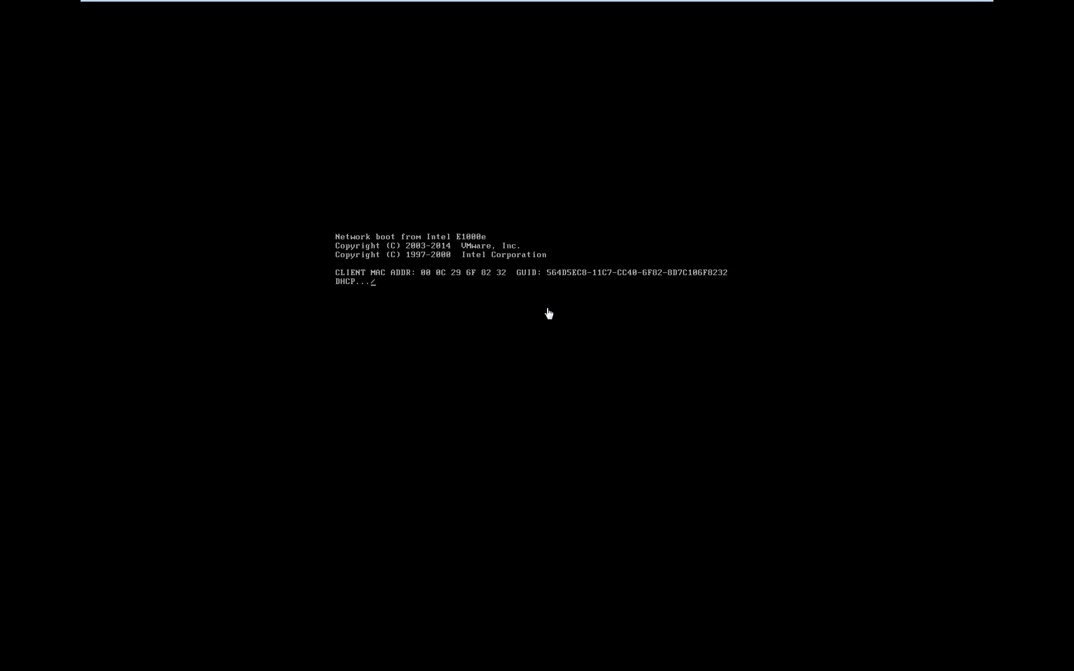
{"action": "left_click", "coordinate": [549, 313]}
{"action": "key", "text": "F12"}
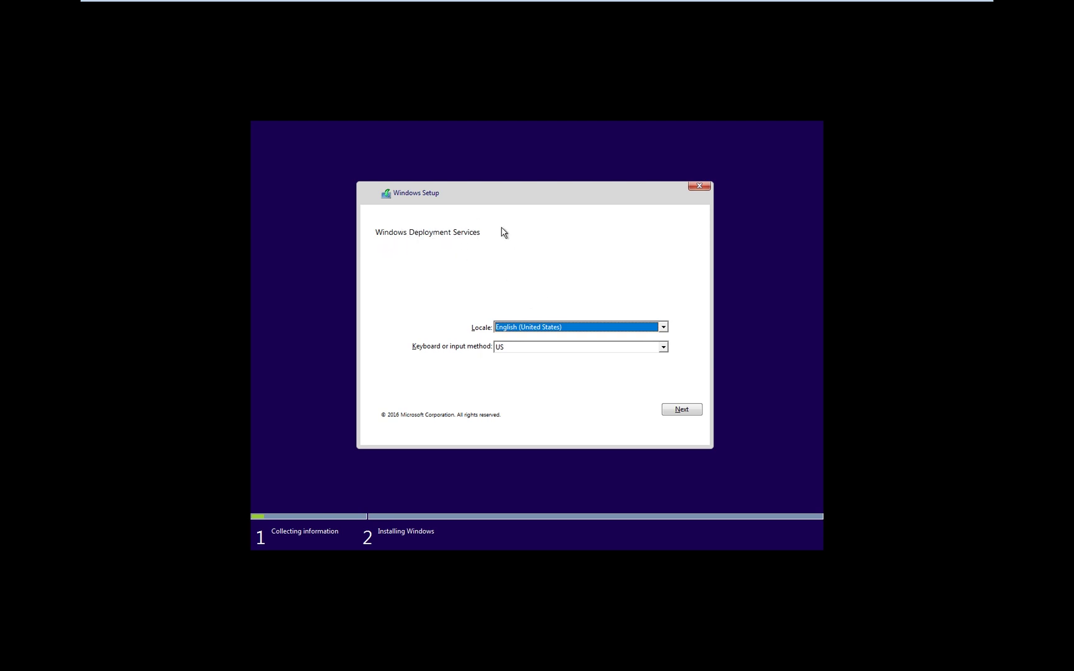
Accept the locale and keyboard page, then authenticate to DC01.aDatum.ca with the domain administrator username and password
{"action": "left_click", "coordinate": [682, 414]}
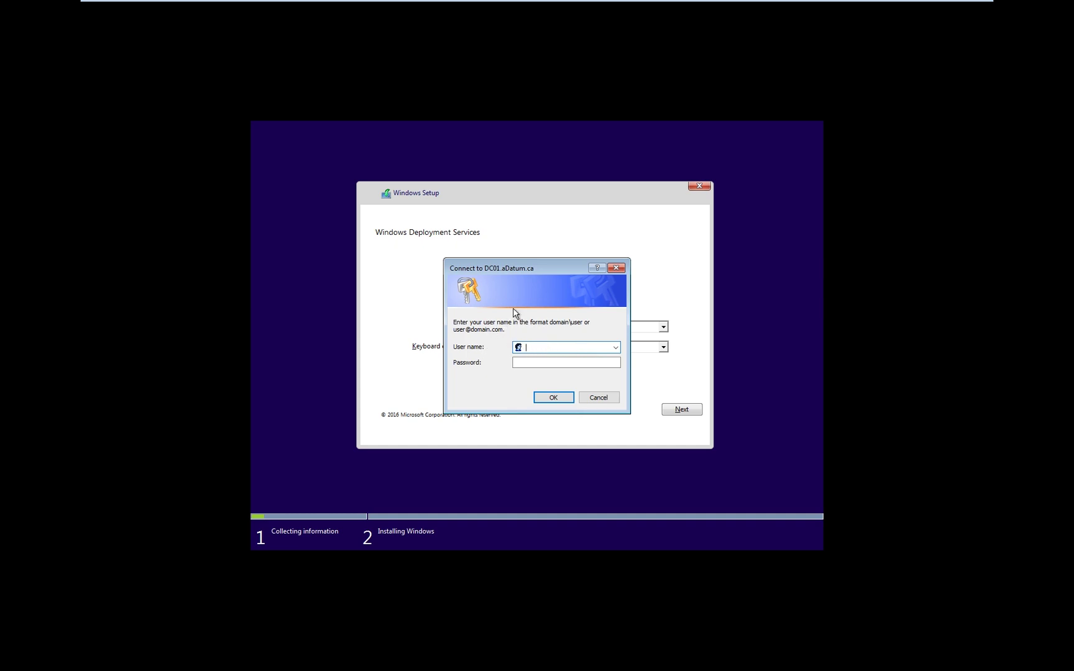
{"action": "key", "text": "Tab"}
{"action": "type", "text": "Pa55w.rd"}
{"action": "key", "text": "Return"}
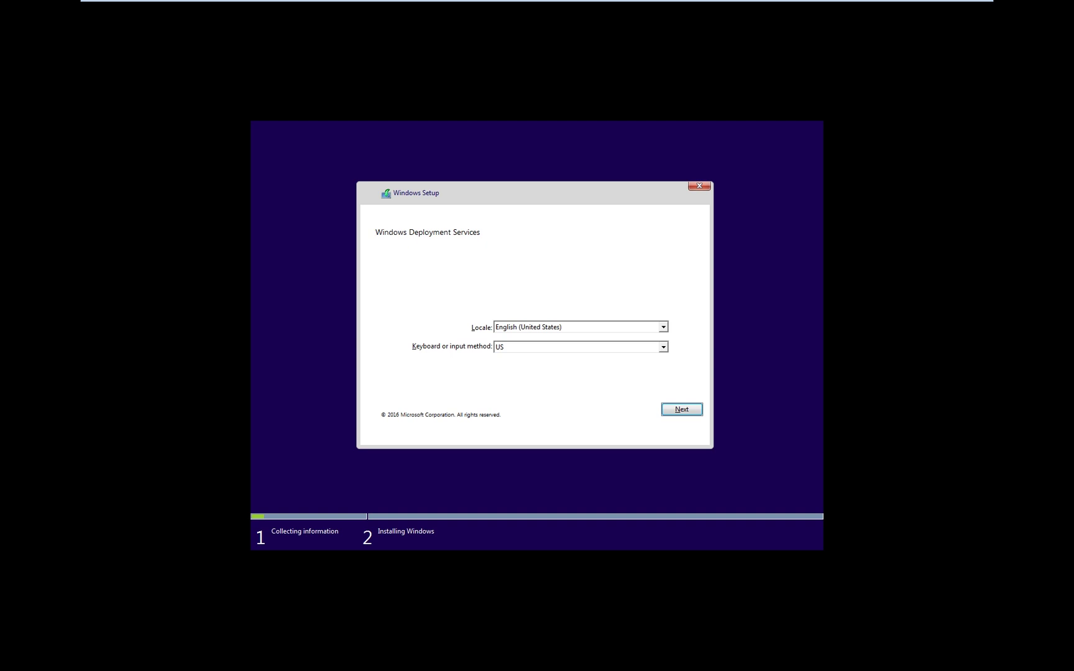
{"action": "key", "text": "Num_Lock"}
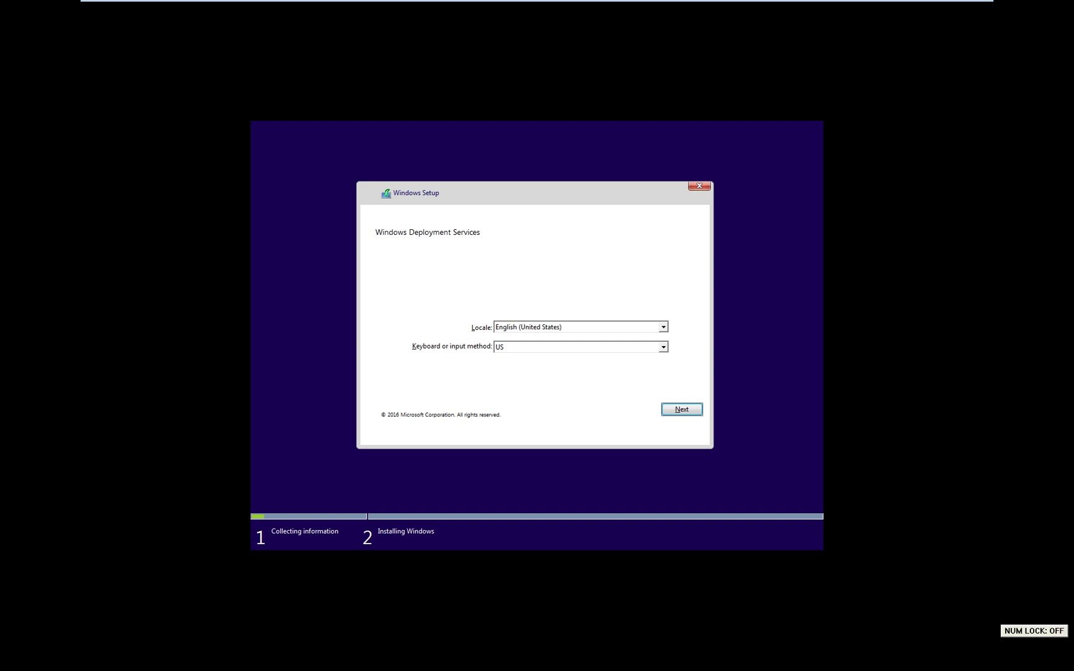
{"action": "key", "text": "Return"}
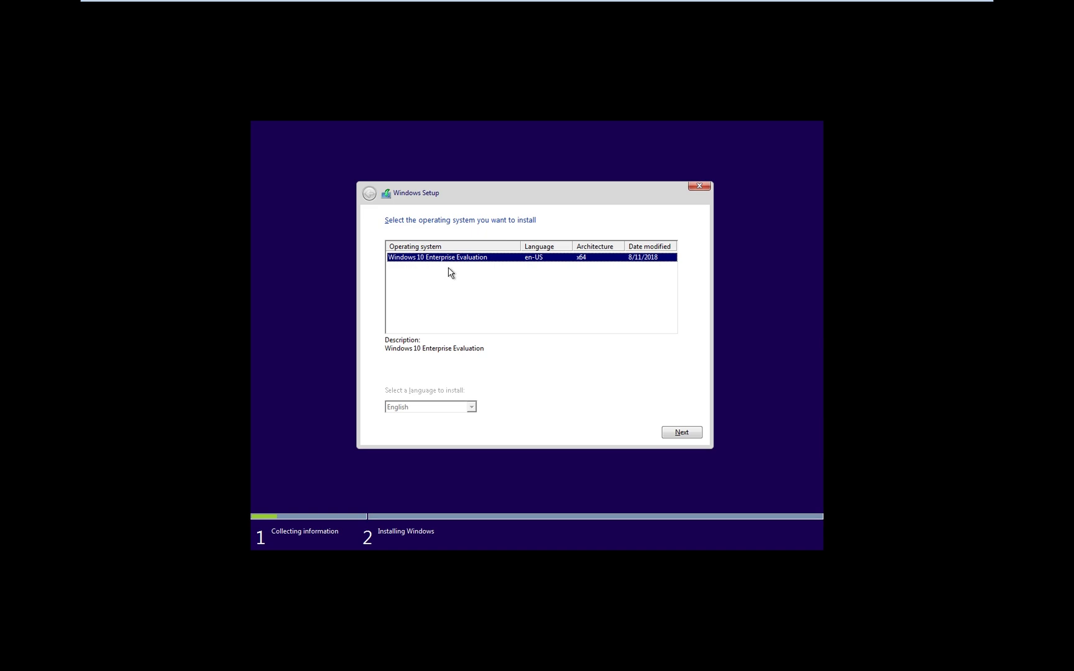
Choose Windows 10 Enterprise Evaluation, create a new partition on Drive 0, and install onto Partition 2
{"action": "left_click", "coordinate": [686, 434]}
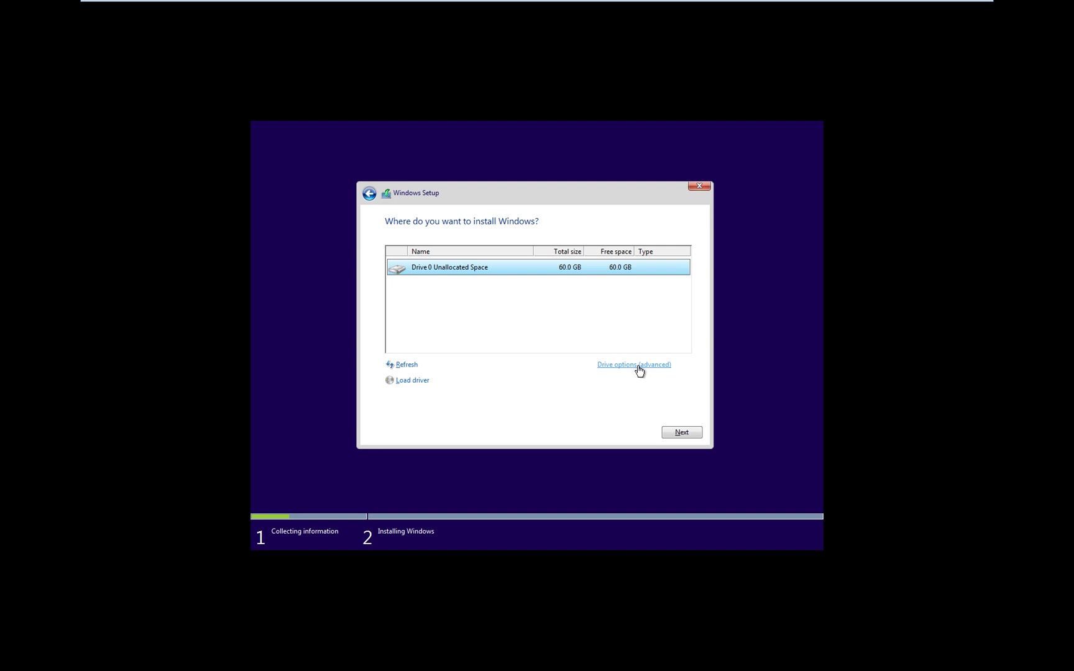
{"action": "left_click", "coordinate": [640, 366]}
{"action": "left_click", "coordinate": [618, 366]}
{"action": "left_click", "coordinate": [638, 381]}
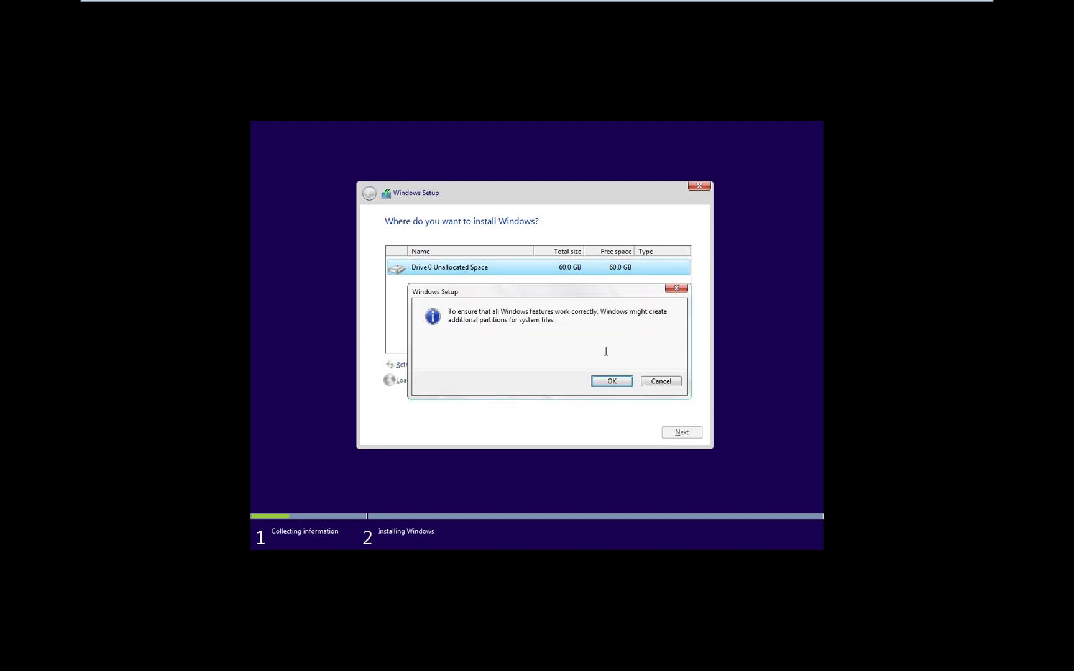
{"action": "left_click", "coordinate": [609, 380]}
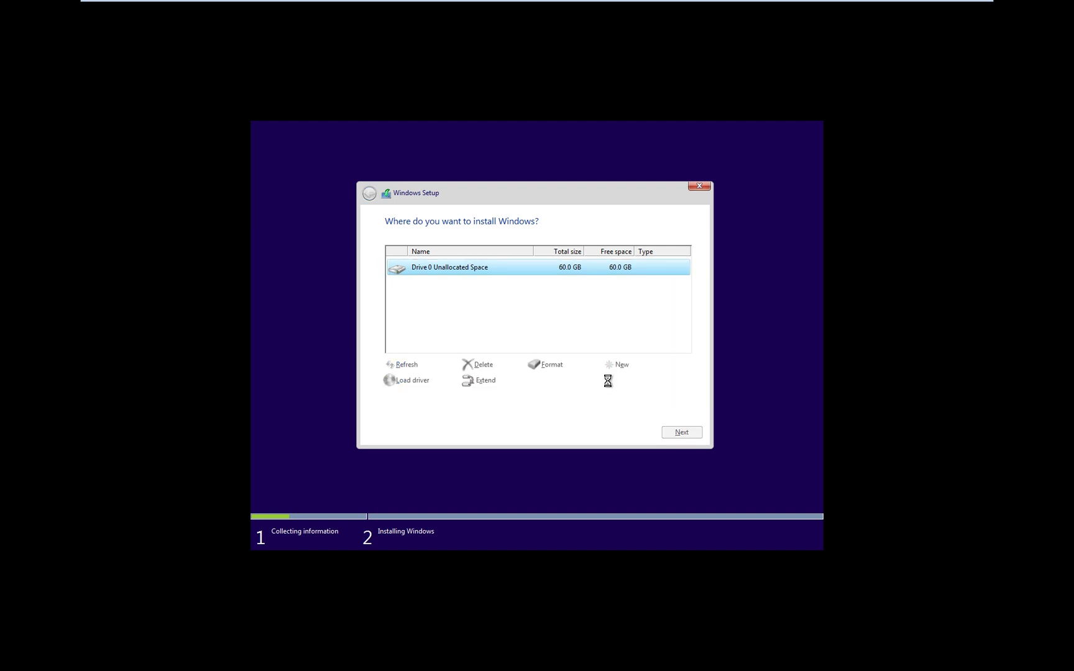
{"action": "left_click", "coordinate": [682, 432]}
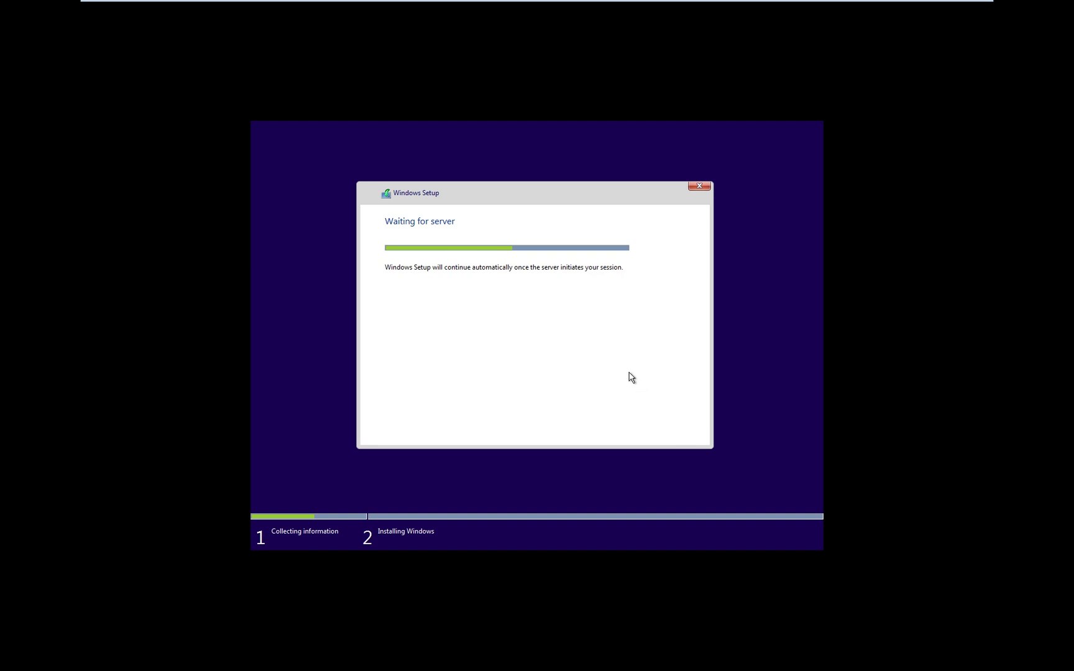